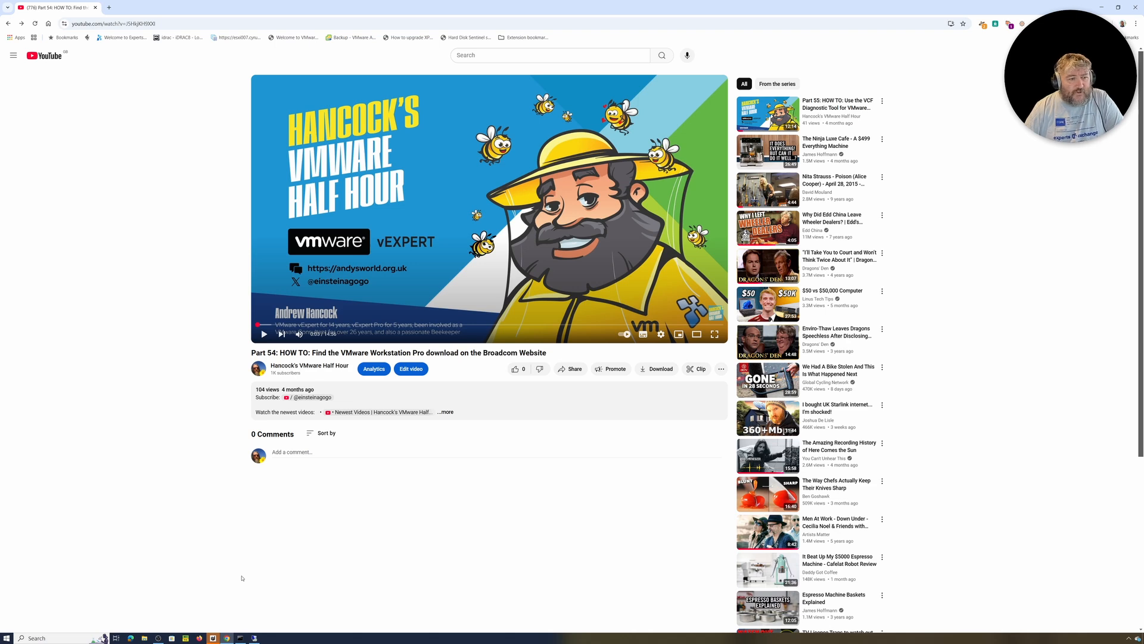
Switch to the Remote Desktop session and minimise VMware Workstation to reveal its desktop
mouse_move(255, 636)
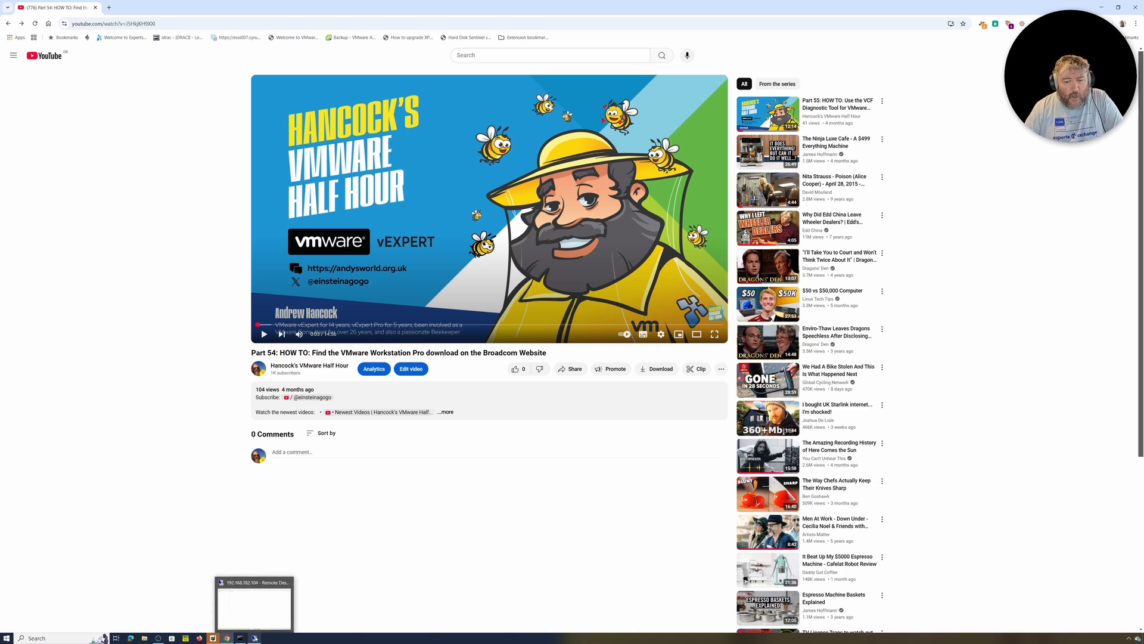
click(255, 612)
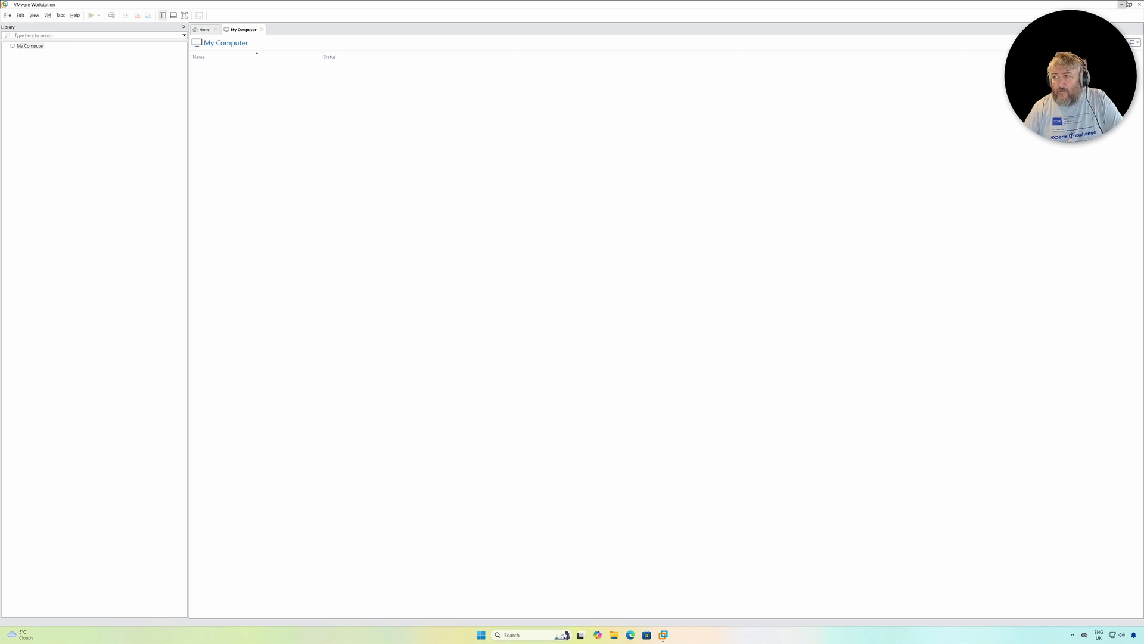
click(1123, 5)
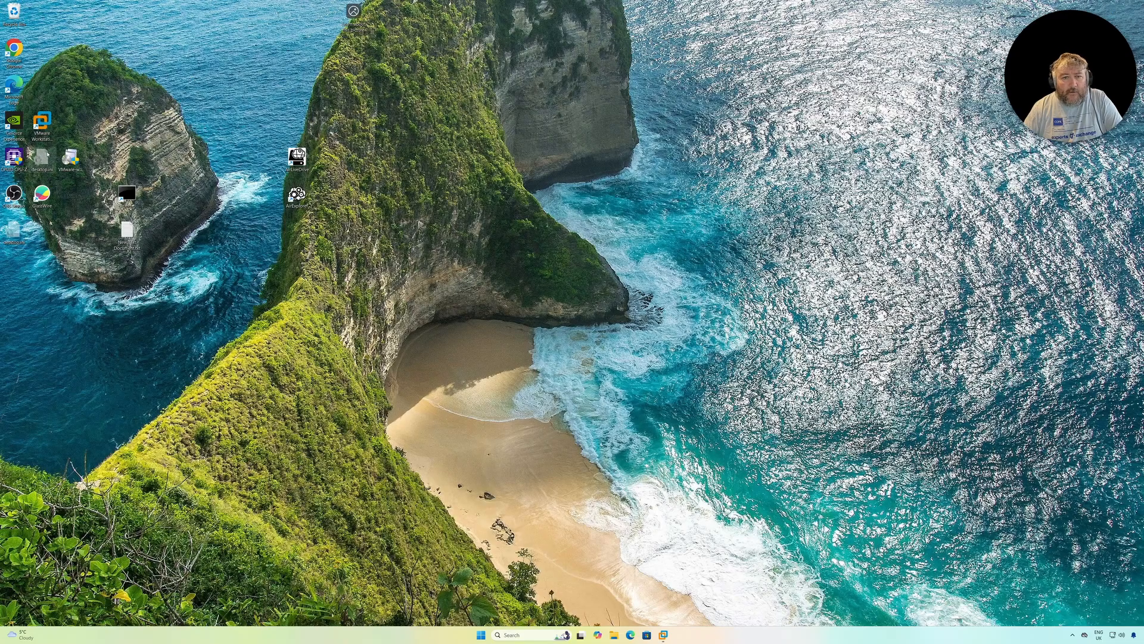
Launch CPU-Z, allow it to make changes, and place its window near the desktop icons to examine the processor details
double_click(10, 160)
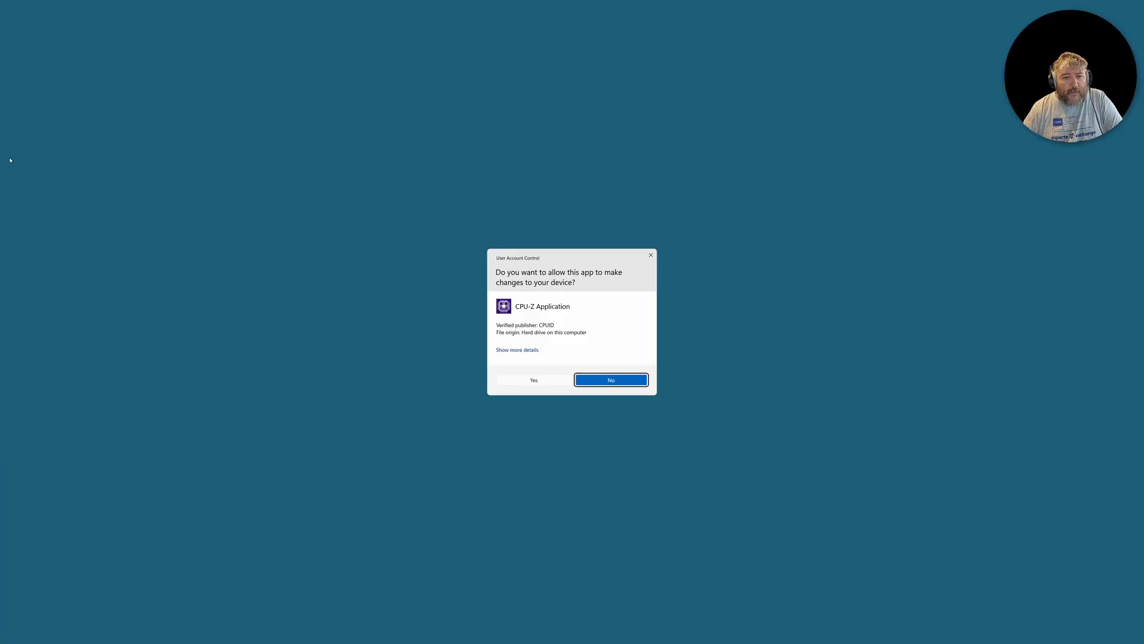
click(532, 382)
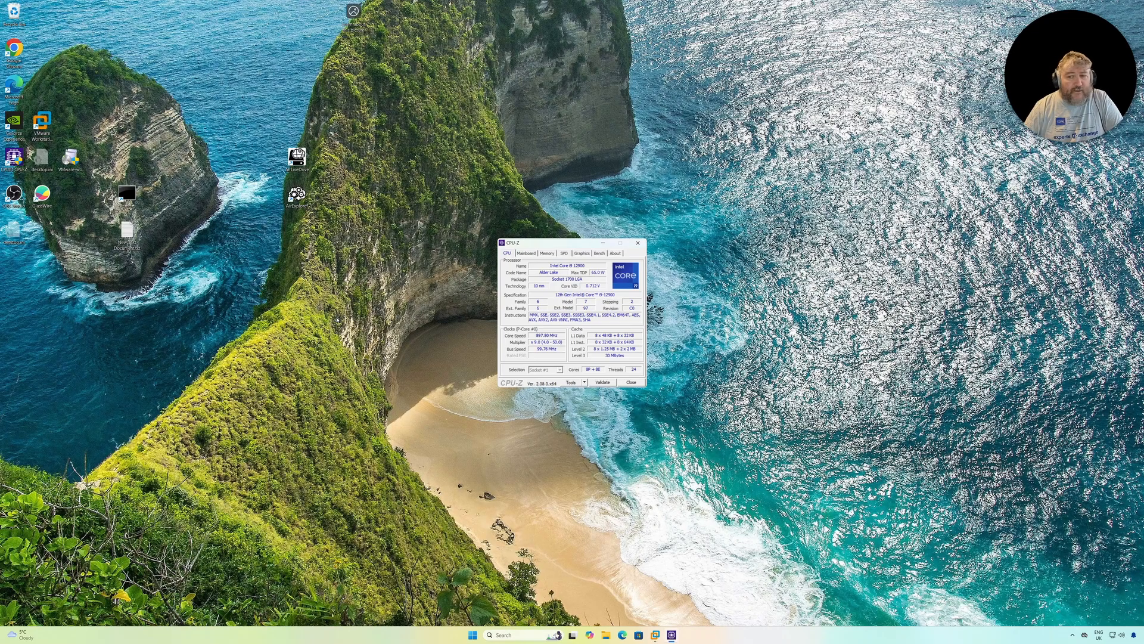
drag(511, 243, 203, 180)
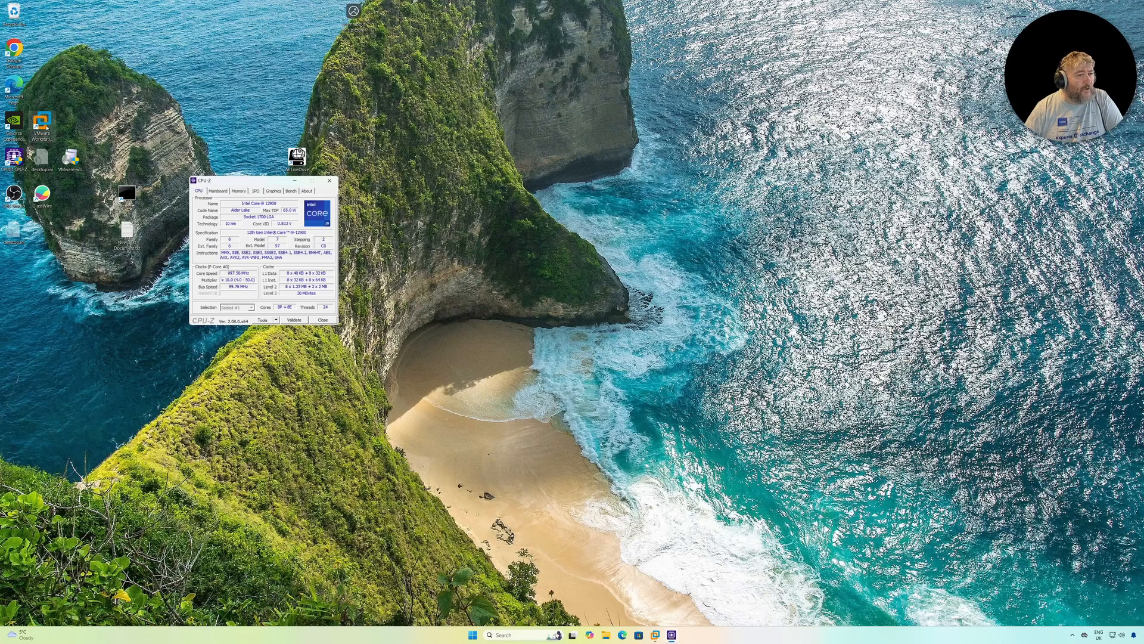
right_click(48, 128)
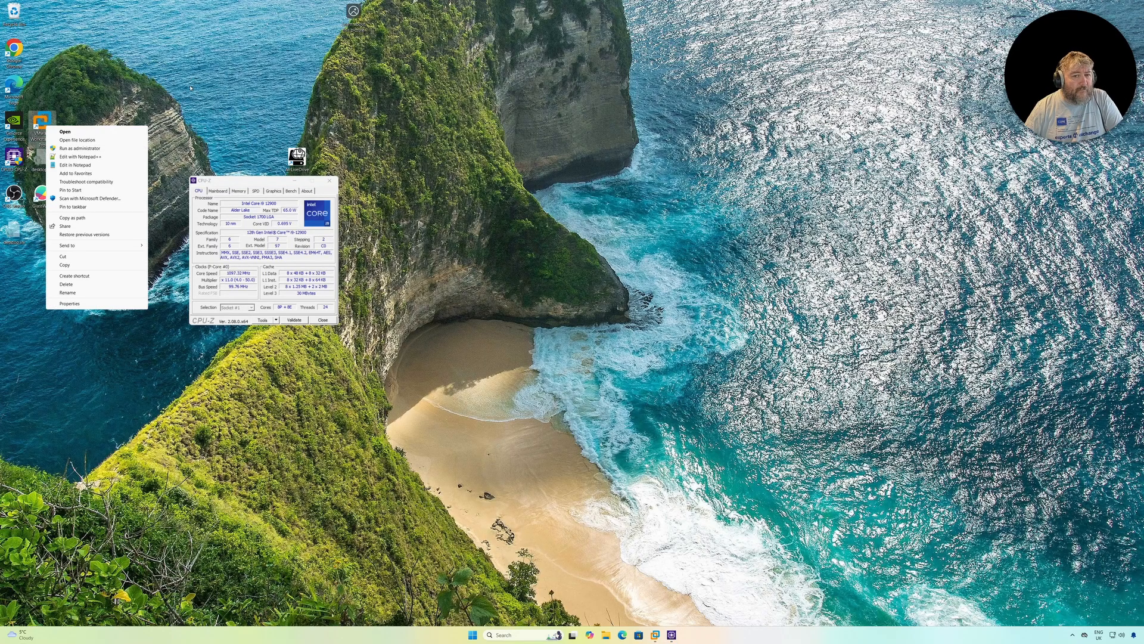
click(220, 166)
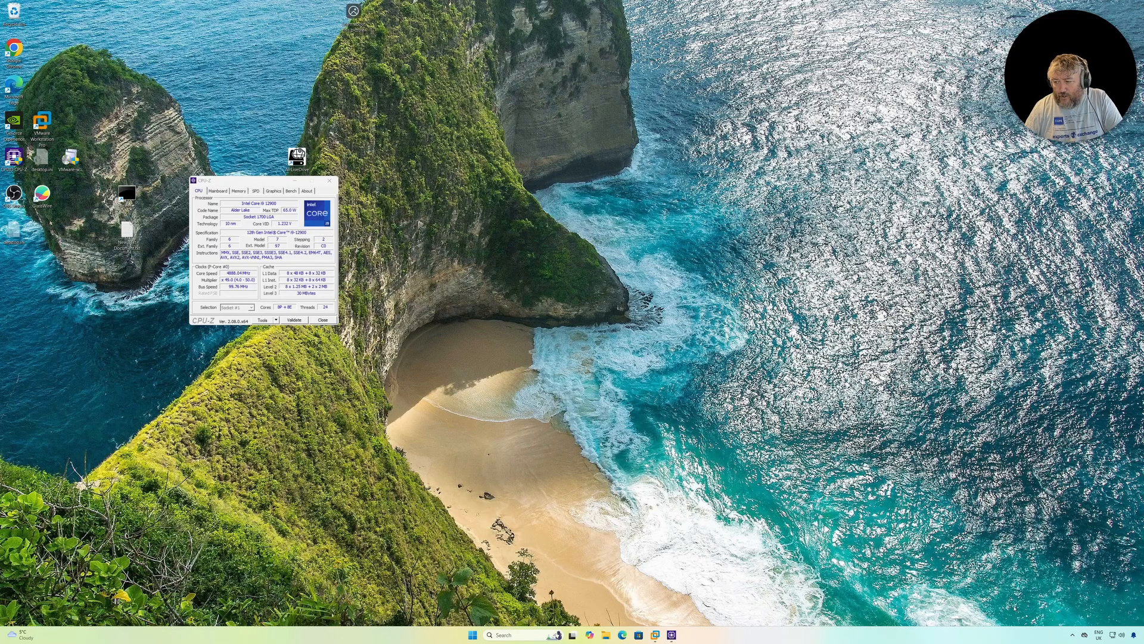
Bring up the running CoreDirector utility beside CPU-Z and examine which processes it keeps off the E-cores
click(1073, 635)
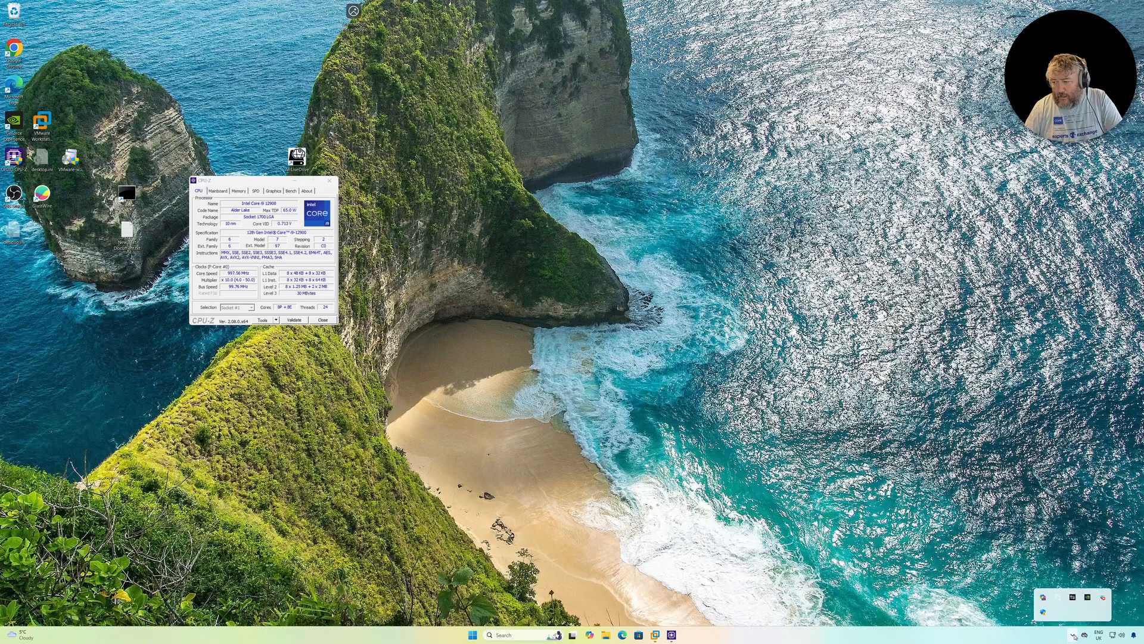
click(1072, 600)
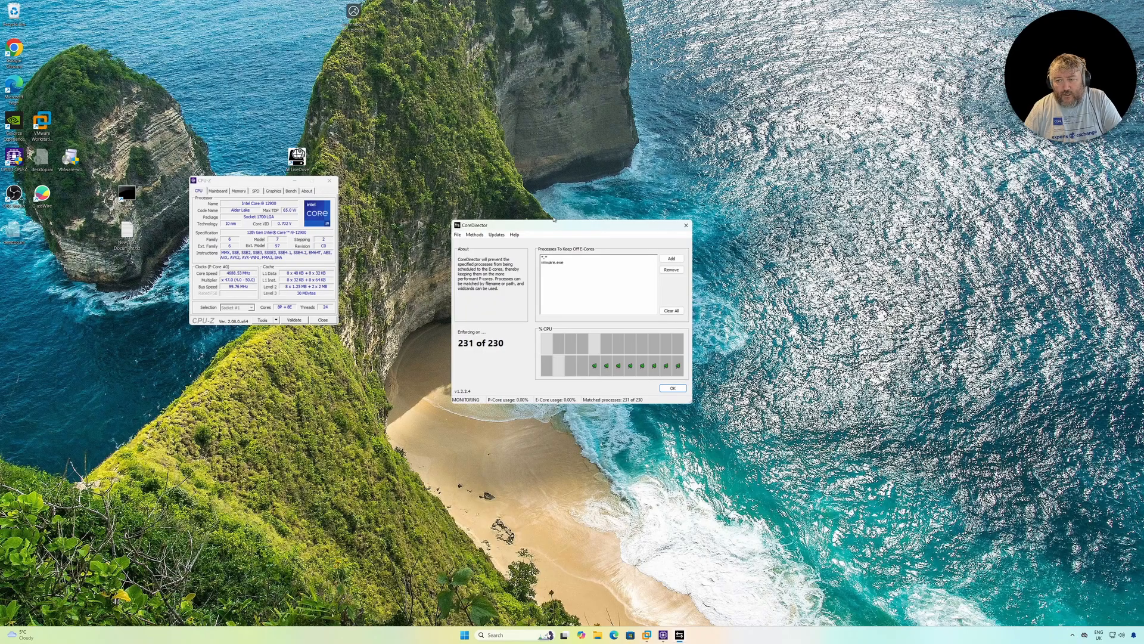
drag(556, 224, 211, 75)
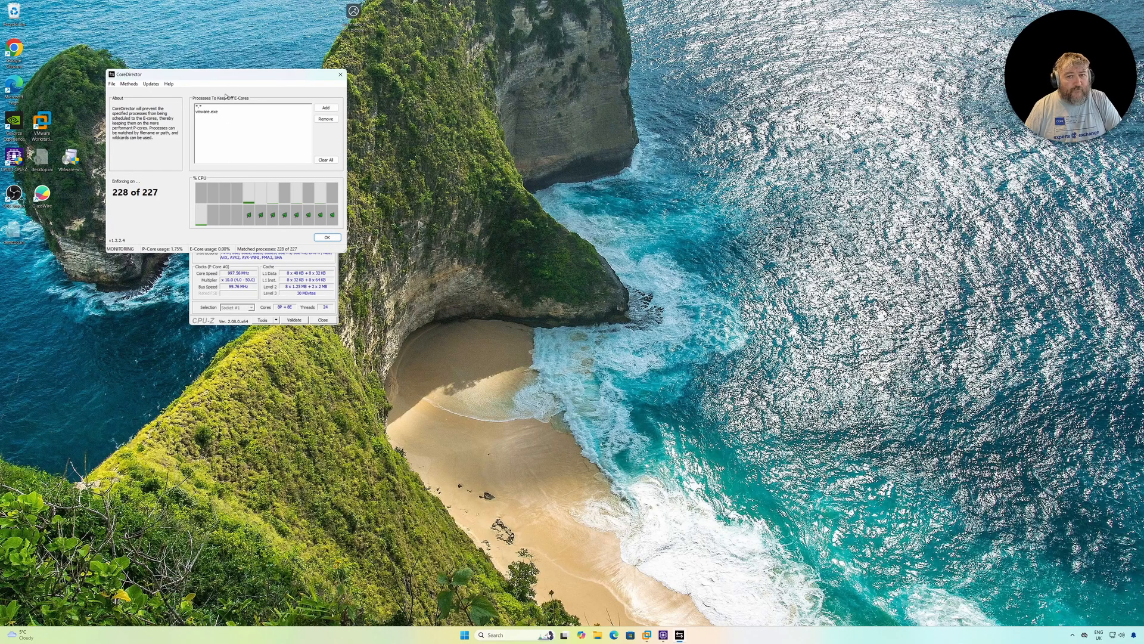
drag(226, 80, 625, 125)
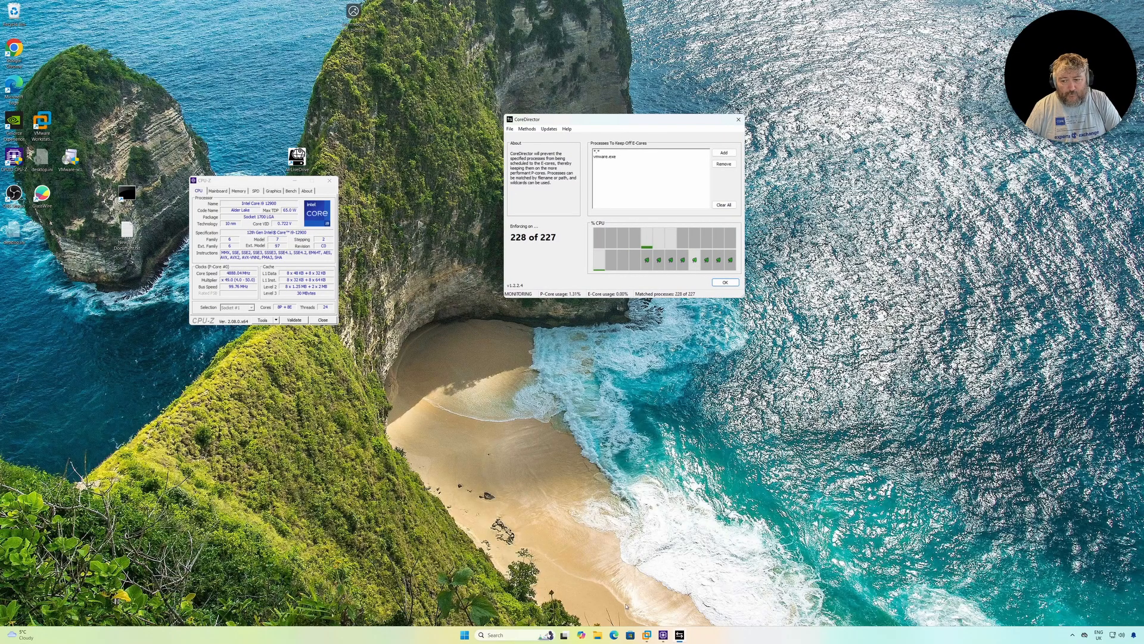
Switch back to VMware Workstation and start a new virtual machine with the Typical configuration
click(647, 634)
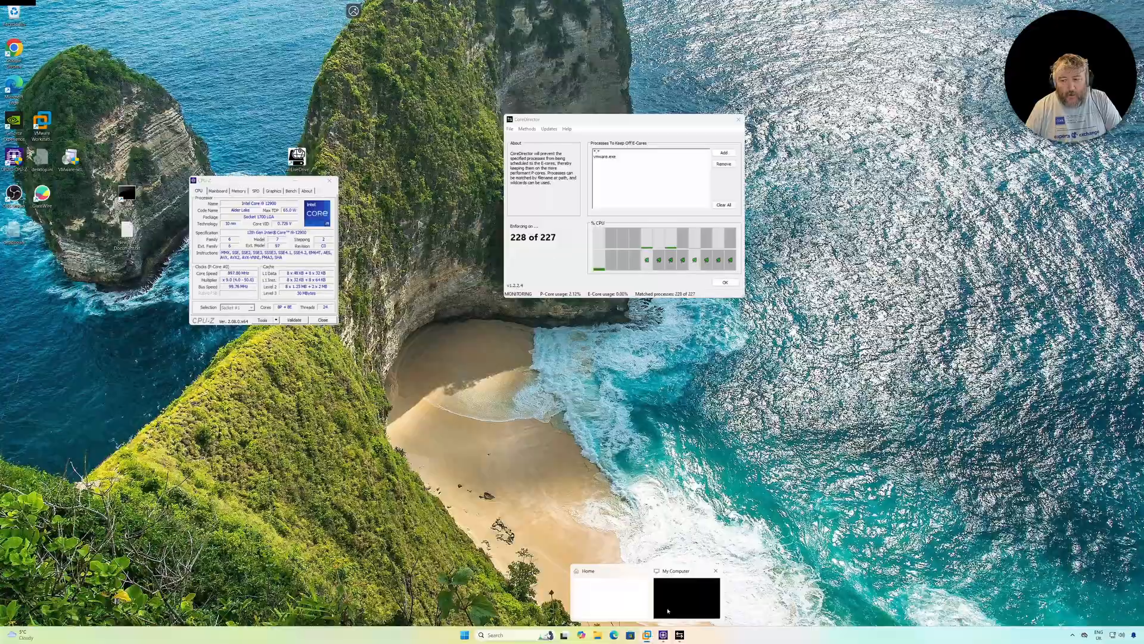
click(687, 598)
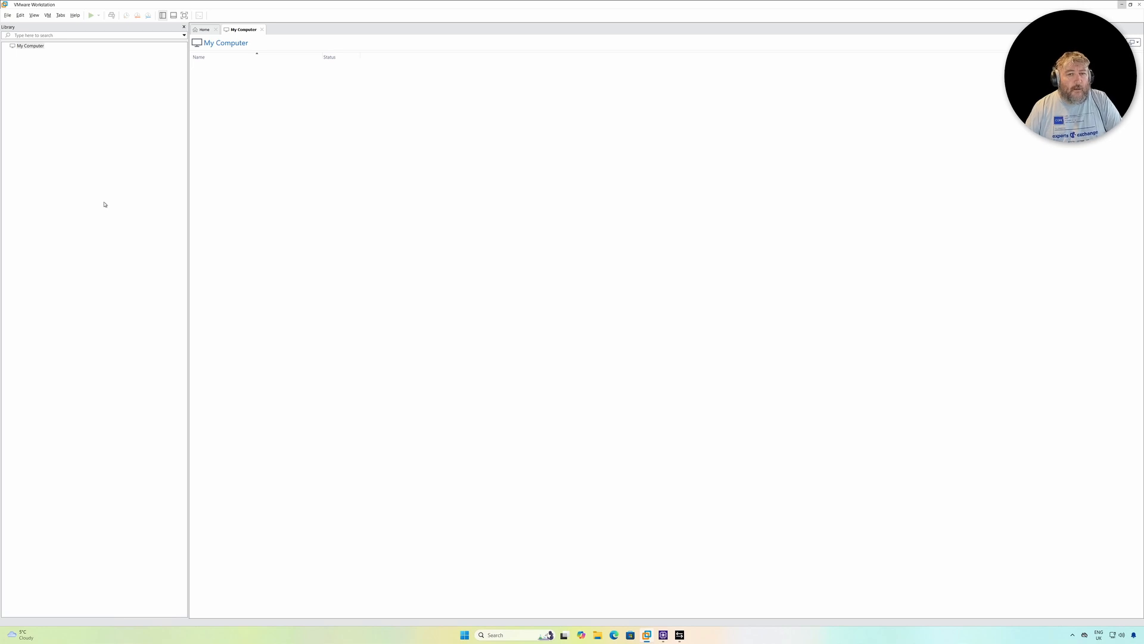
right_click(34, 48)
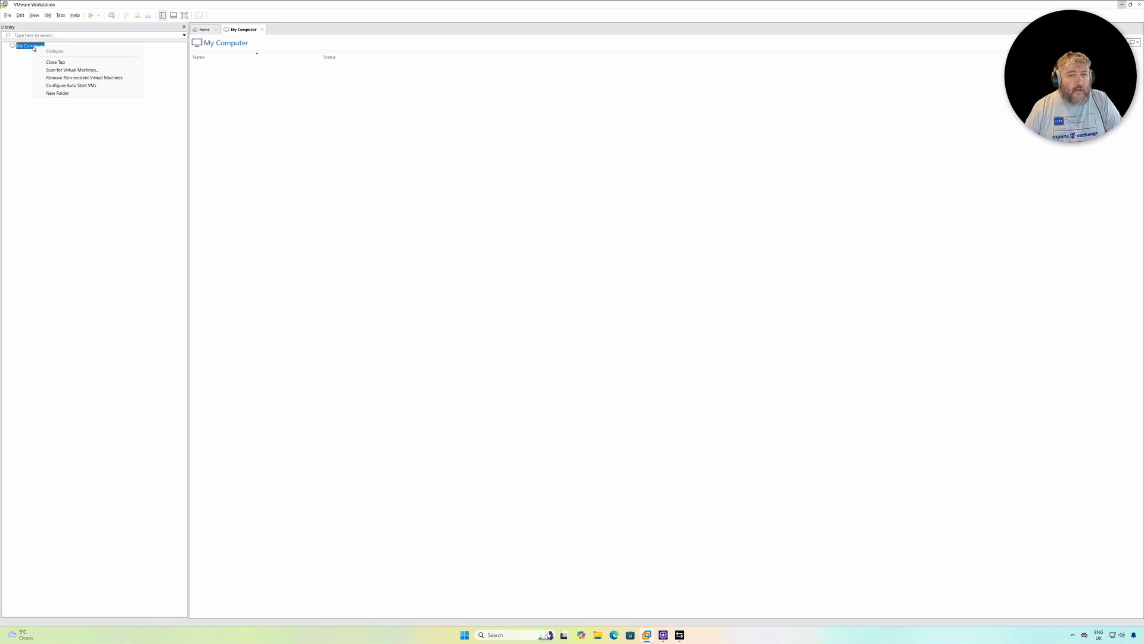
click(8, 15)
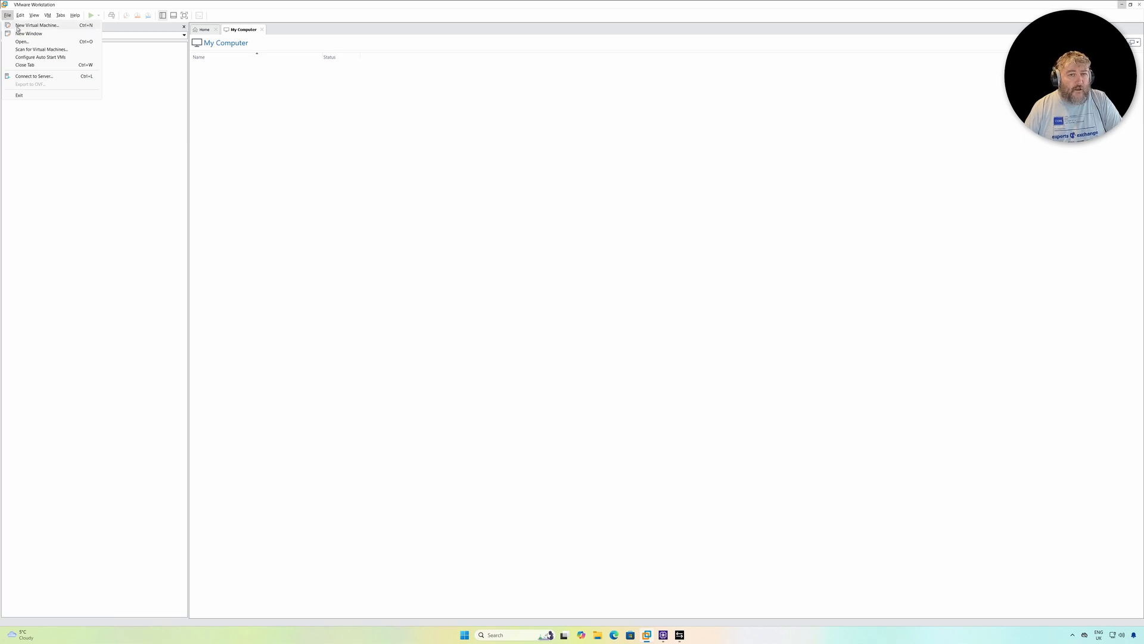
click(18, 26)
drag(537, 240, 291, 196)
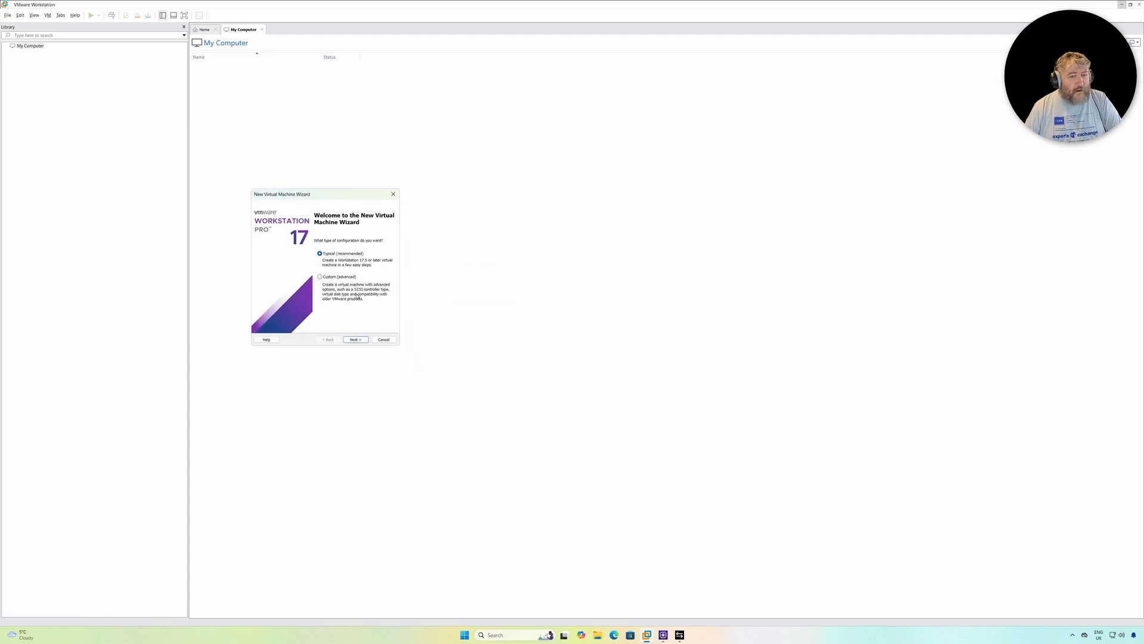
click(355, 339)
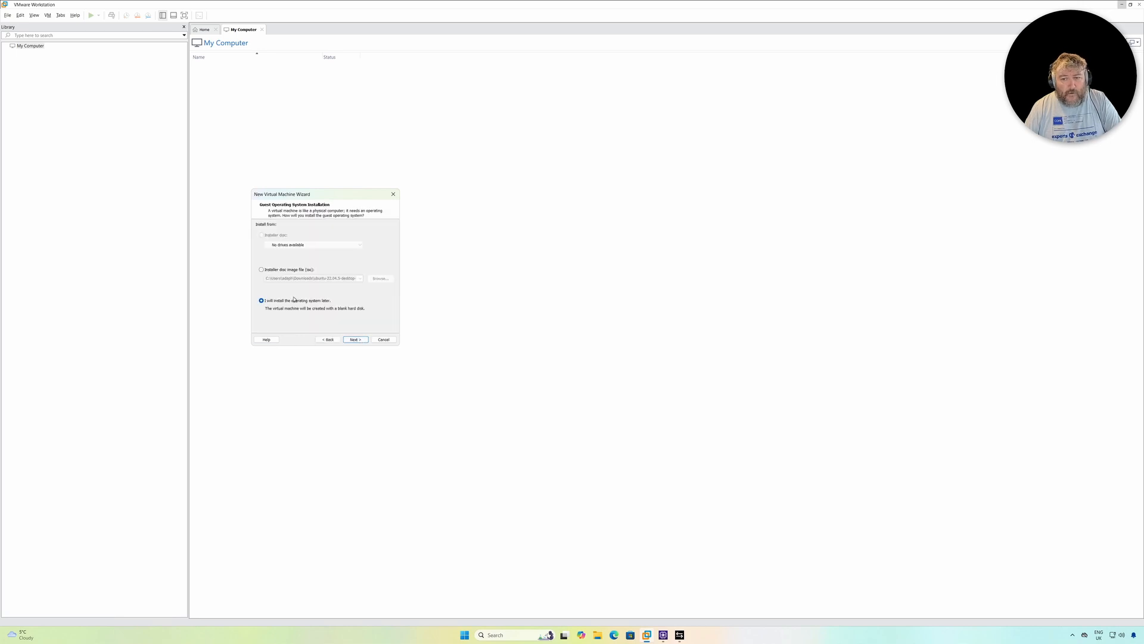
Choose ubuntu-24.04.1-desktop-amd64.iso from the Downloads folder as the installer disc image
click(276, 272)
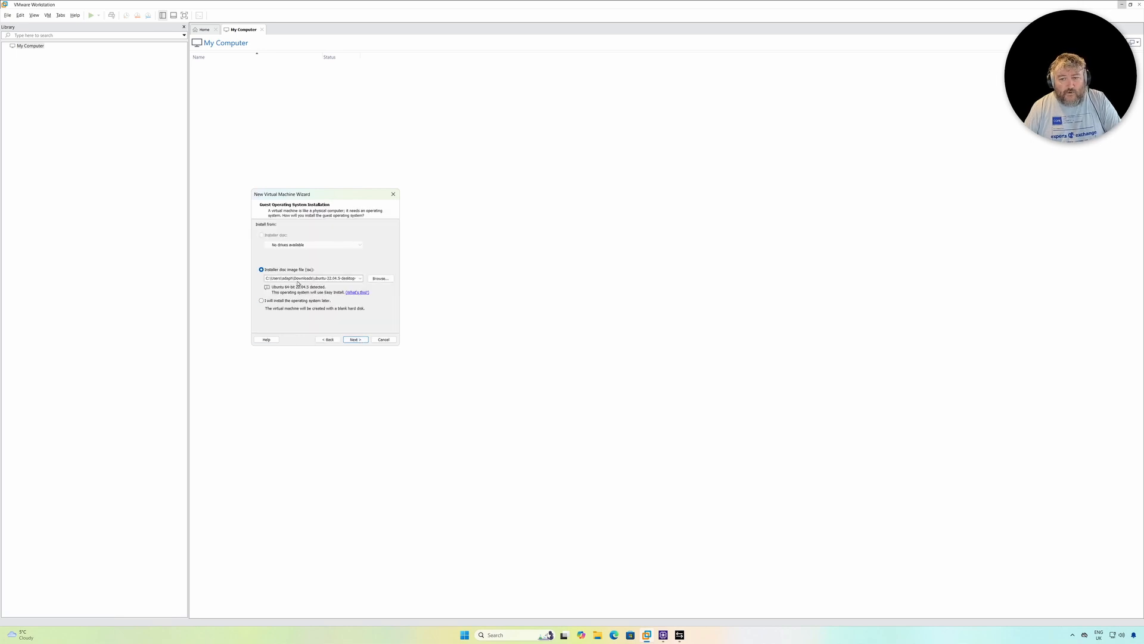
click(380, 278)
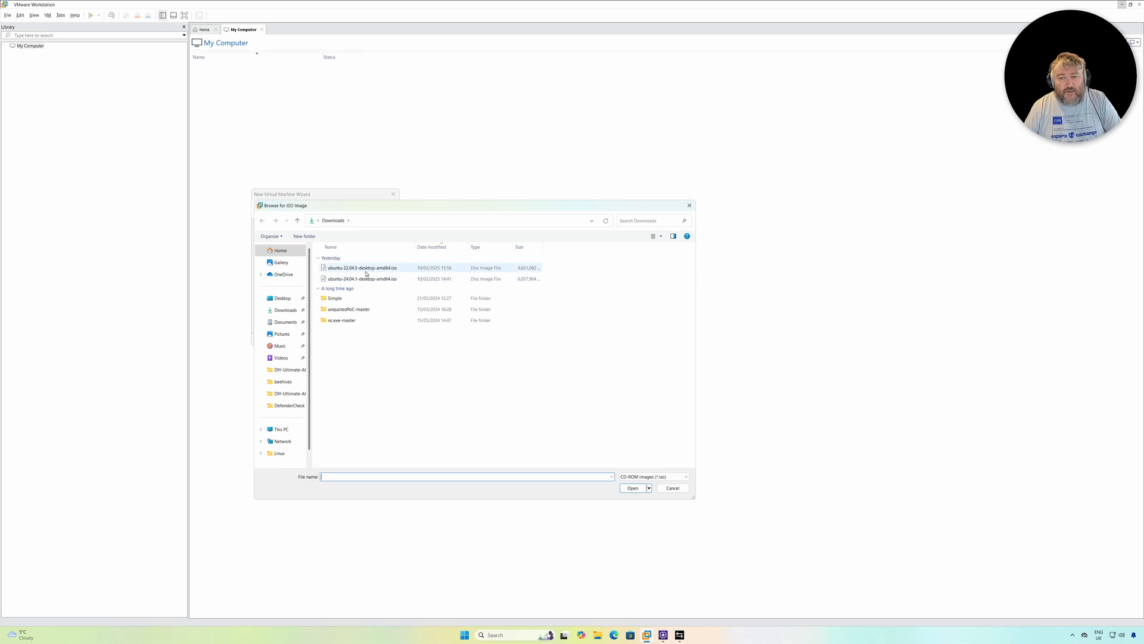
click(366, 279)
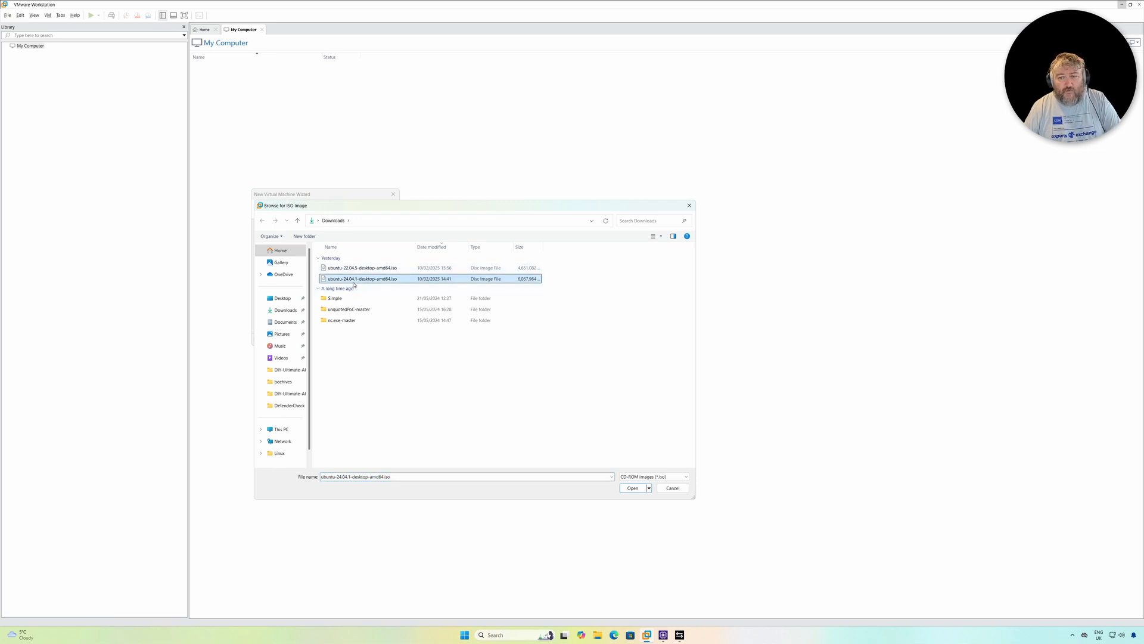
click(632, 488)
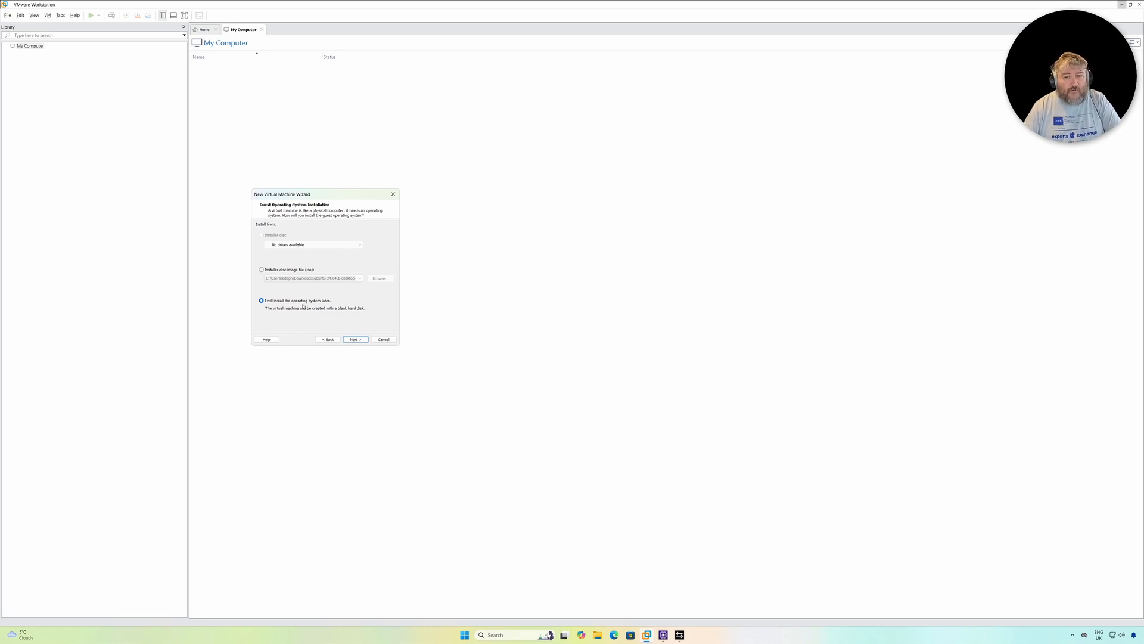
Choose to install the operating system later and accept Linux with version Ubuntu 64-bit as the guest system
click(356, 340)
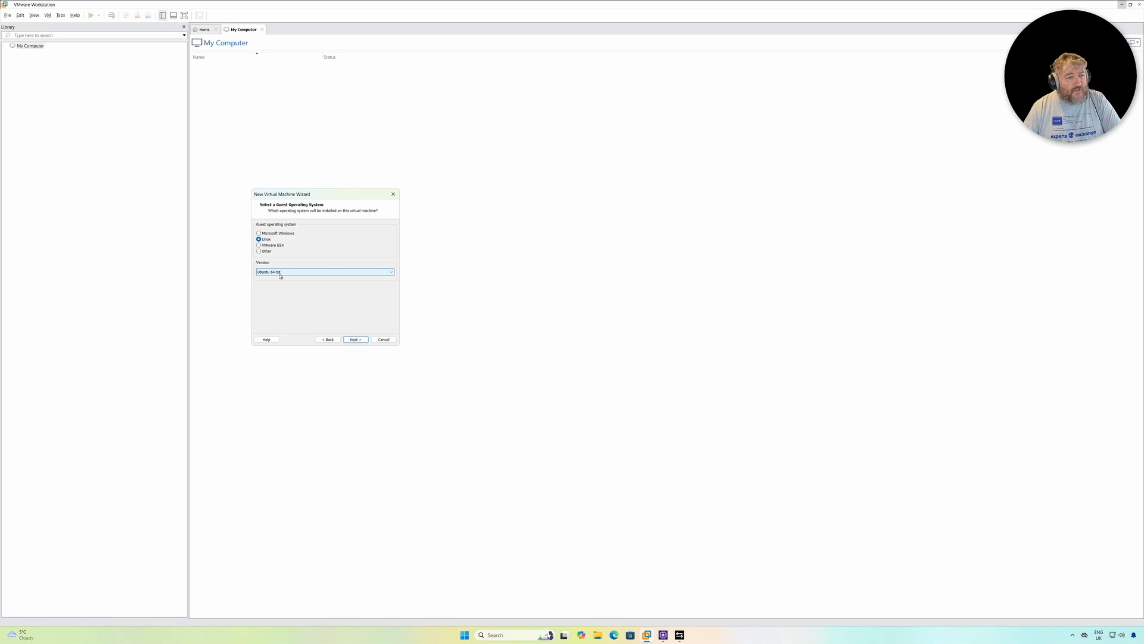
click(356, 339)
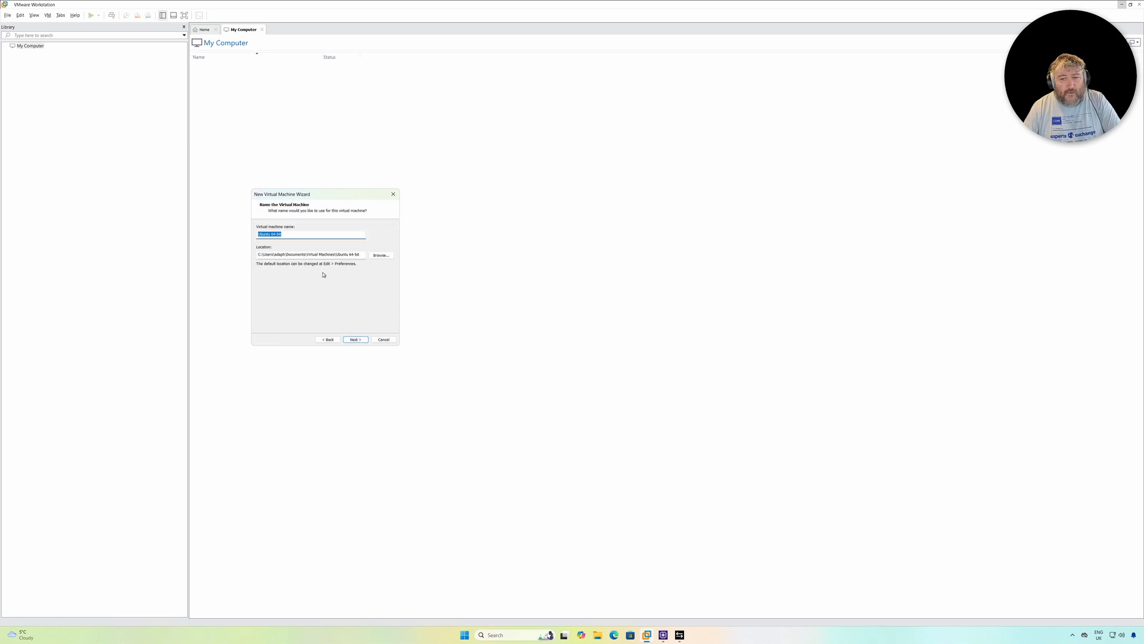
Name the virtual machine Ubuntu 24.04 LTS and choose the VMs folder on the D: drive as its location
click(299, 236)
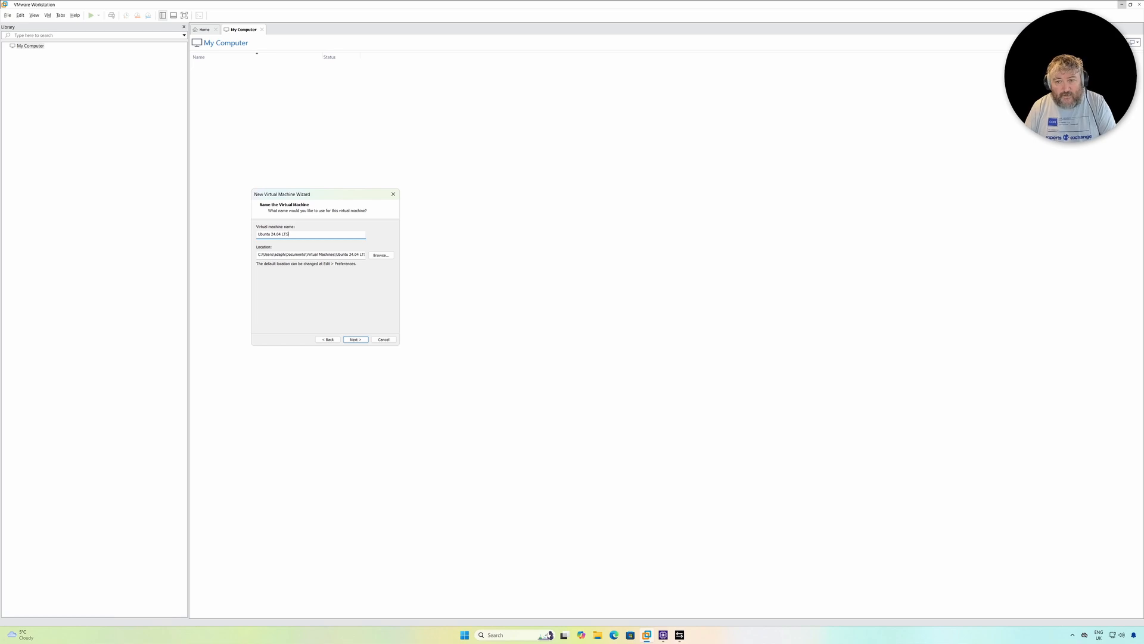
click(381, 255)
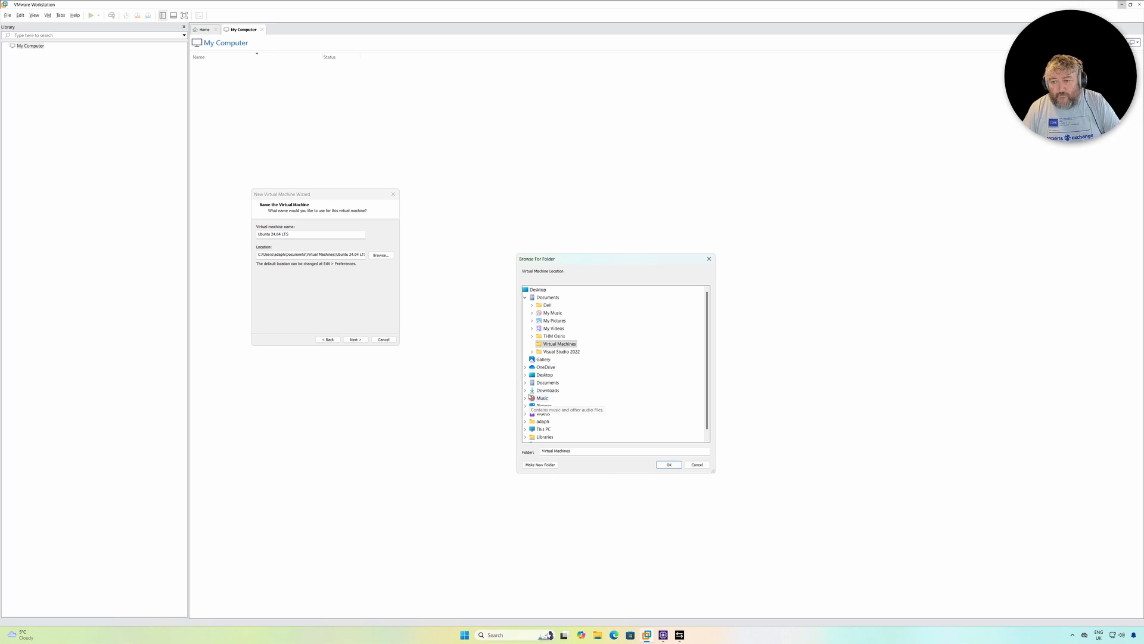
click(525, 429)
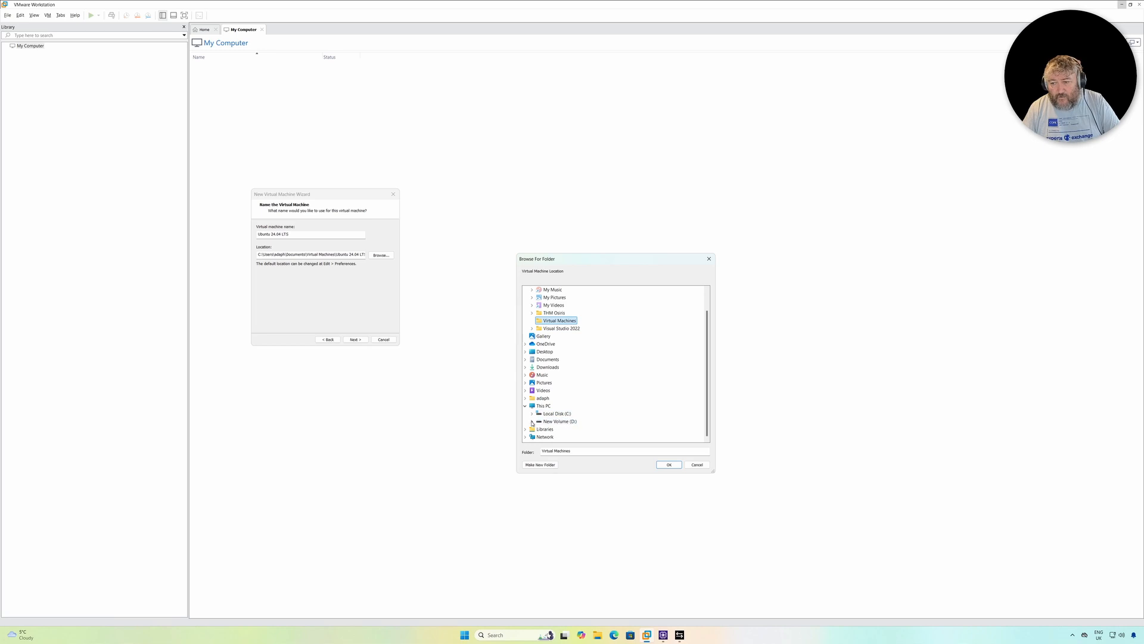
click(532, 422)
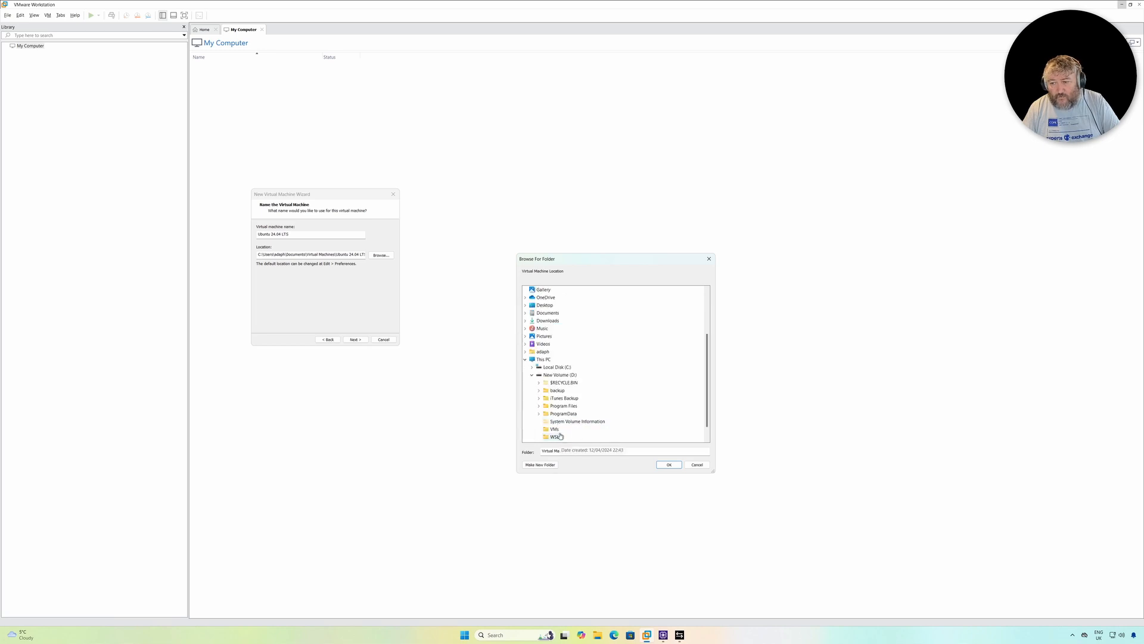
click(552, 429)
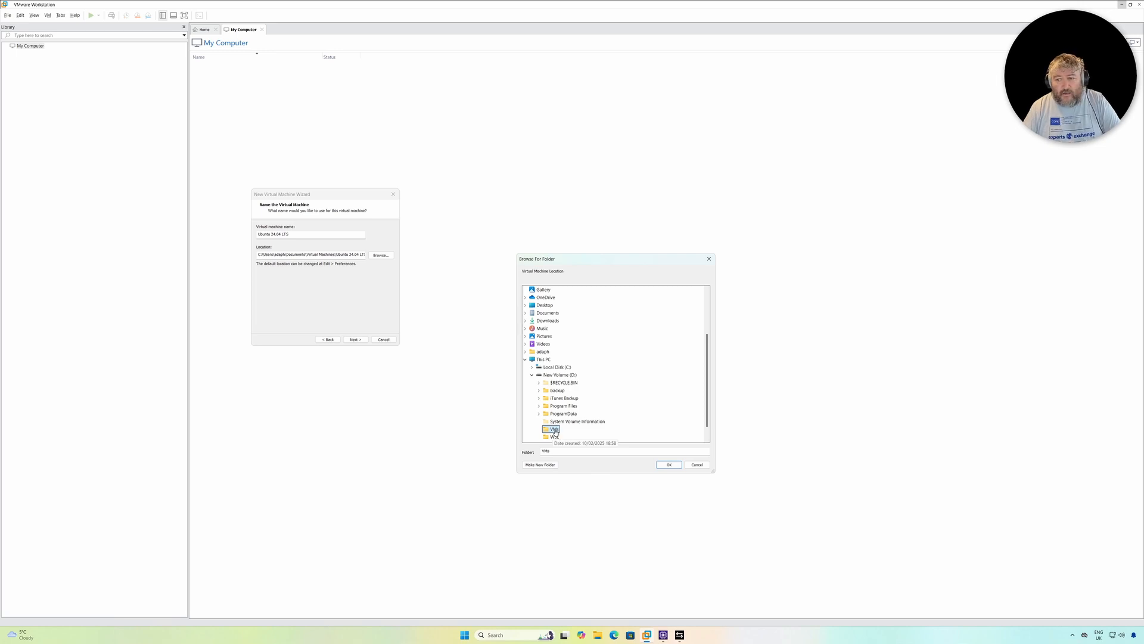
click(664, 466)
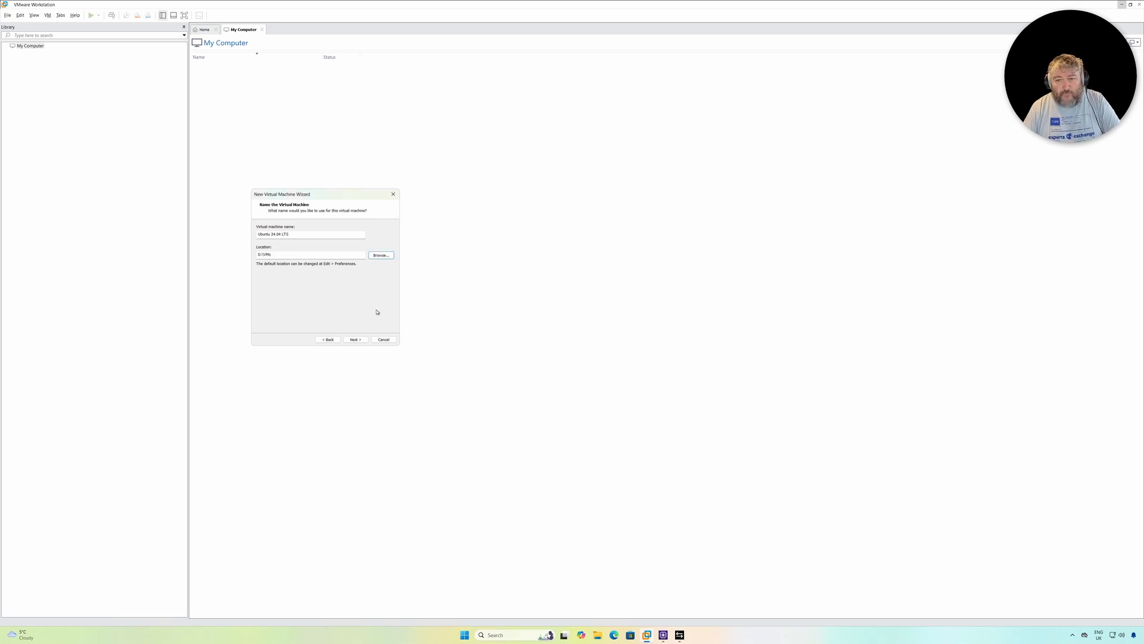
Extend the location with a subfolder named after the virtual machine, D:\VMs\Ubuntu 24.04 LTS, and accept it
drag(290, 234, 240, 234)
key(ctrl+c)
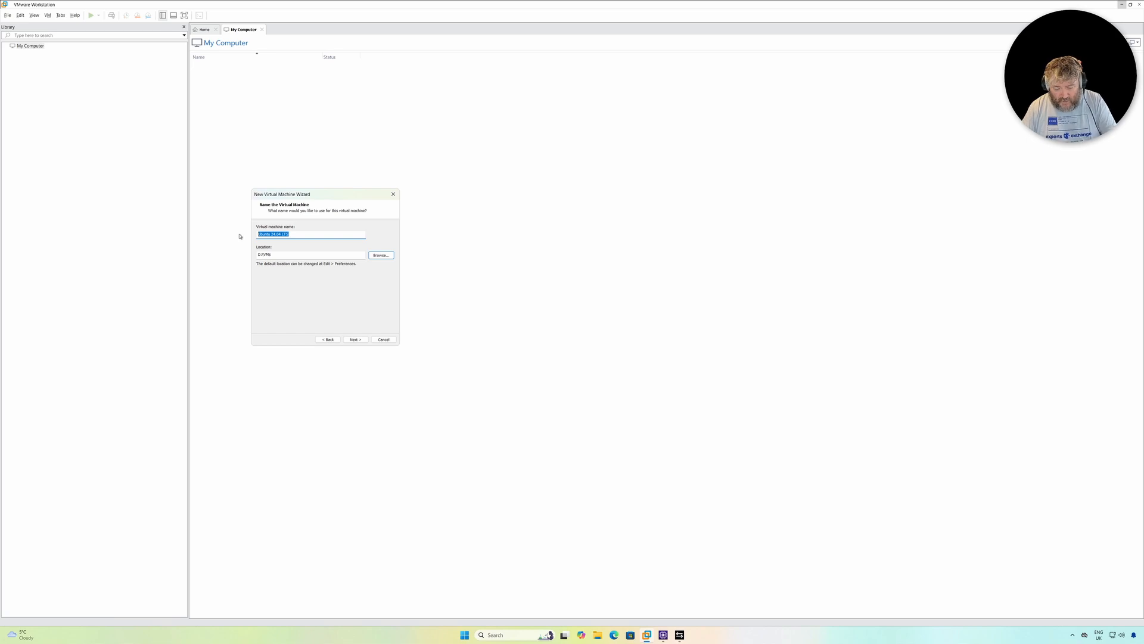
click(287, 255)
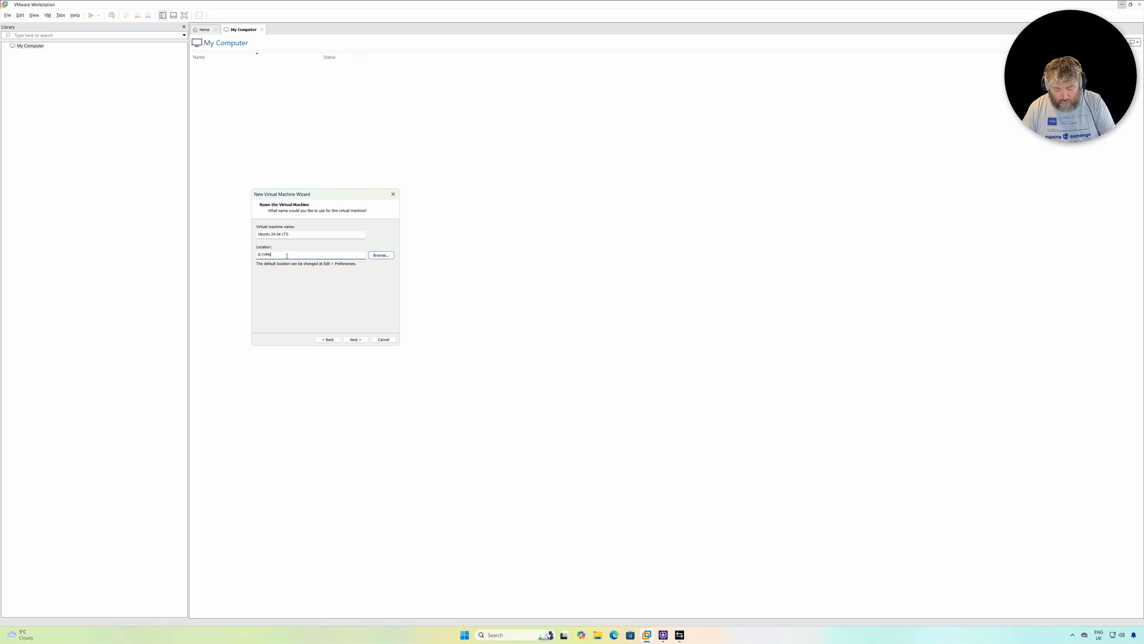
text(\)
key(ctrl+v)
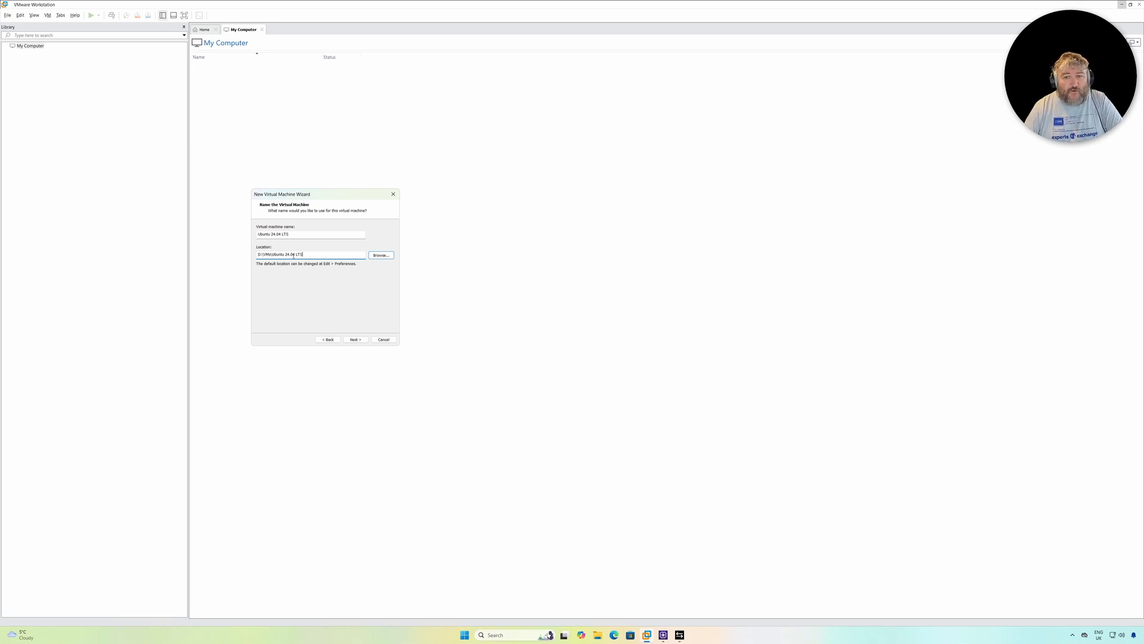
click(354, 339)
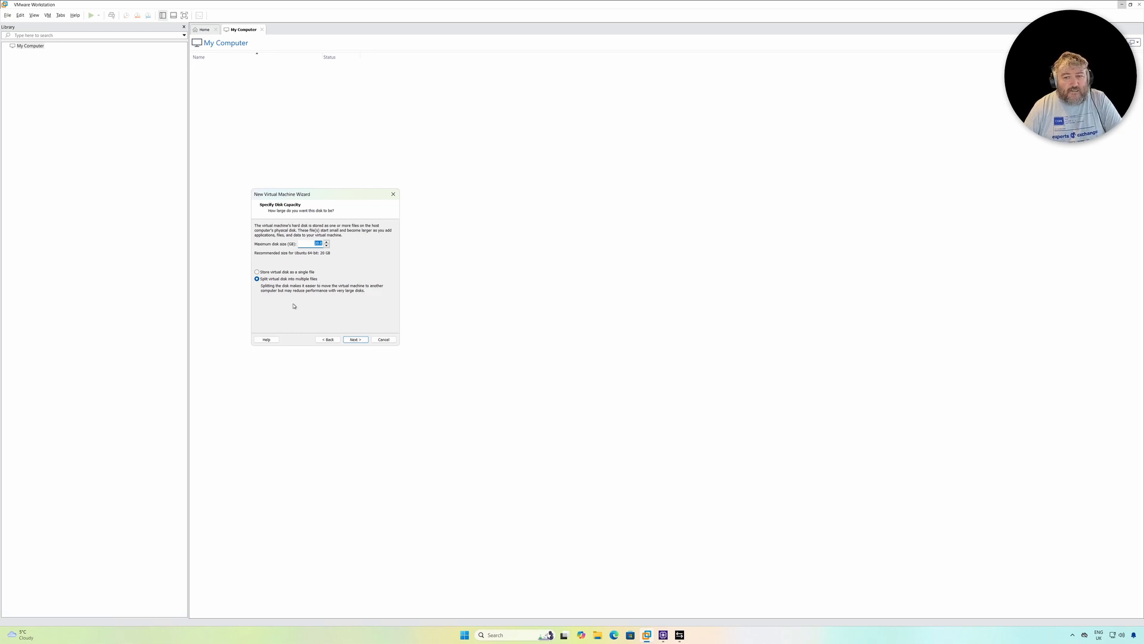
Store the virtual disk as a single file and accept the proposed disk capacity
click(261, 273)
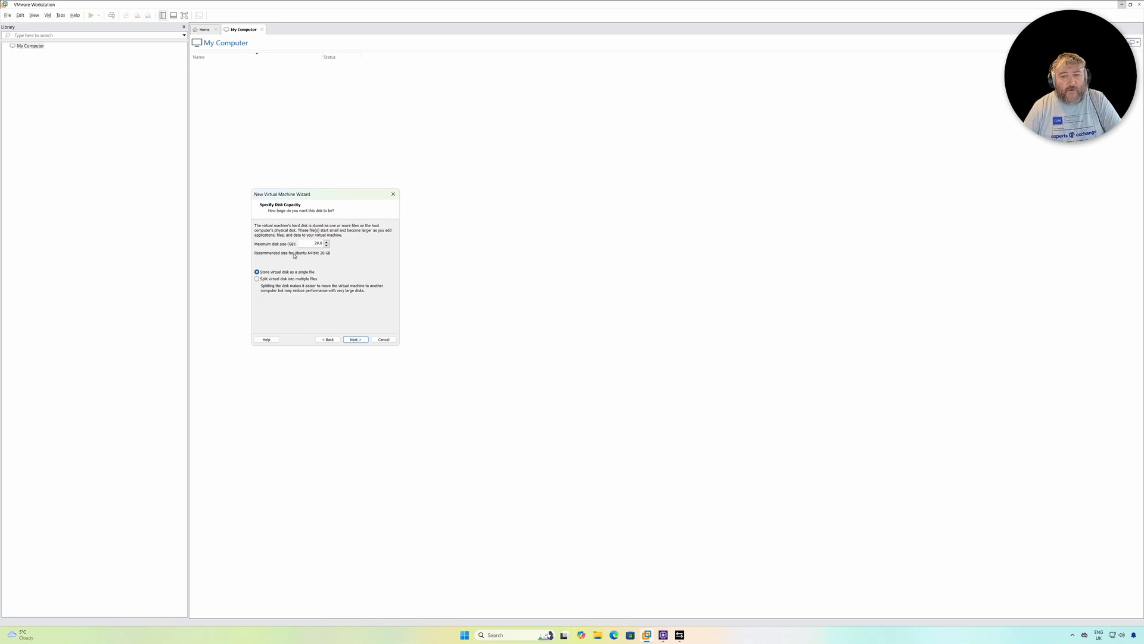
click(357, 339)
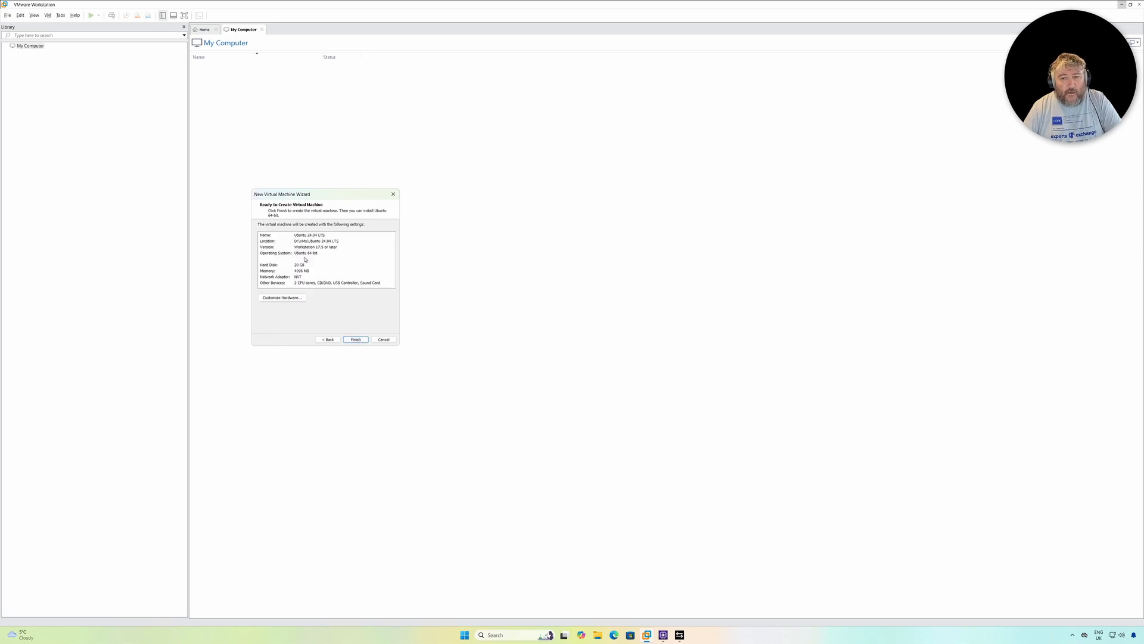
Customize the hardware so the CD/DVD drive uses ubuntu-24.04.1-desktop-amd64.iso from Downloads, and finish creating the virtual machine
click(275, 299)
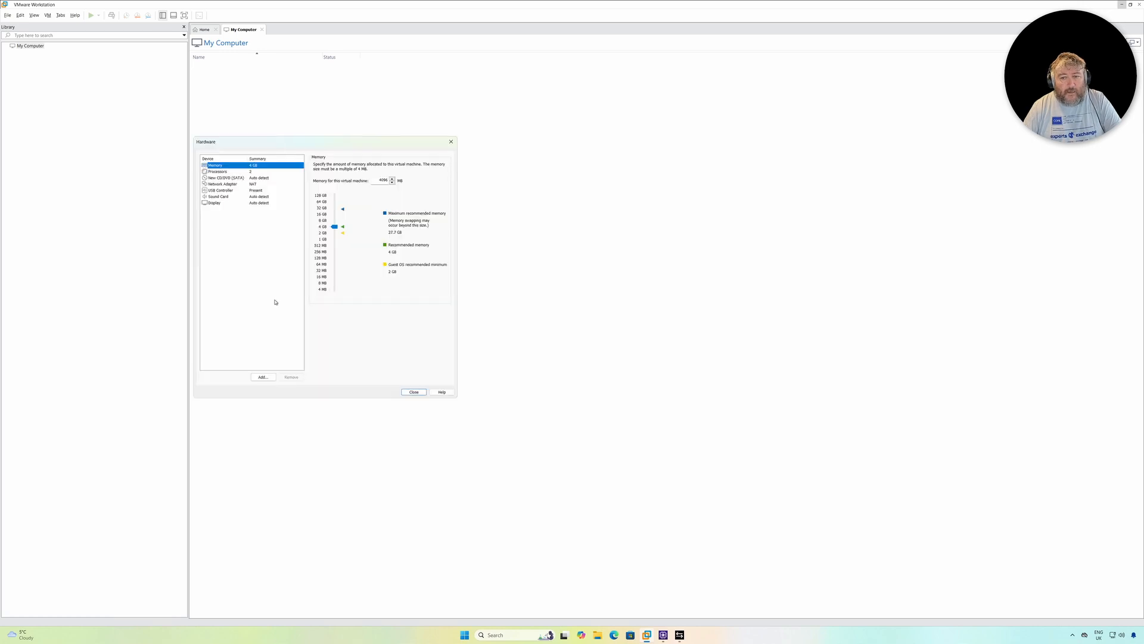
click(218, 179)
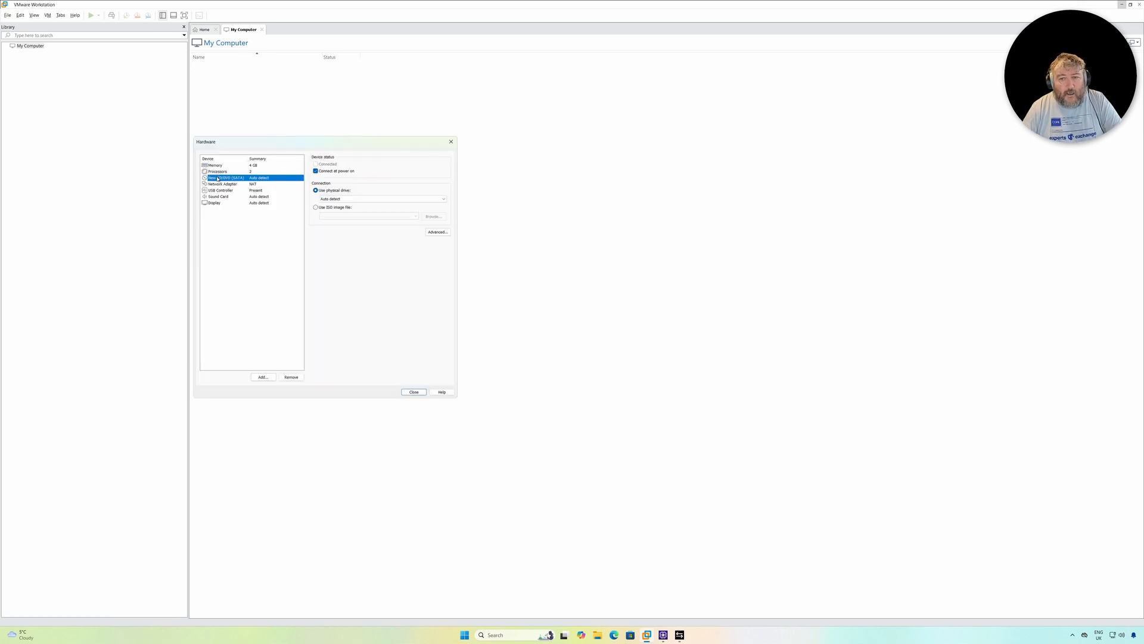
click(315, 206)
click(433, 216)
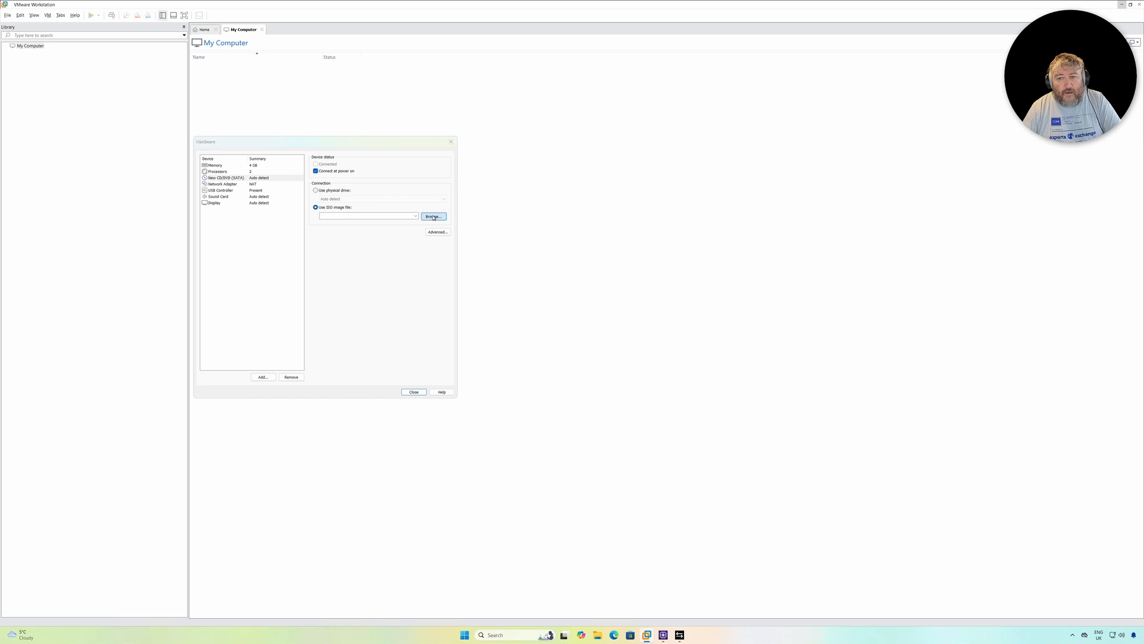
click(429, 226)
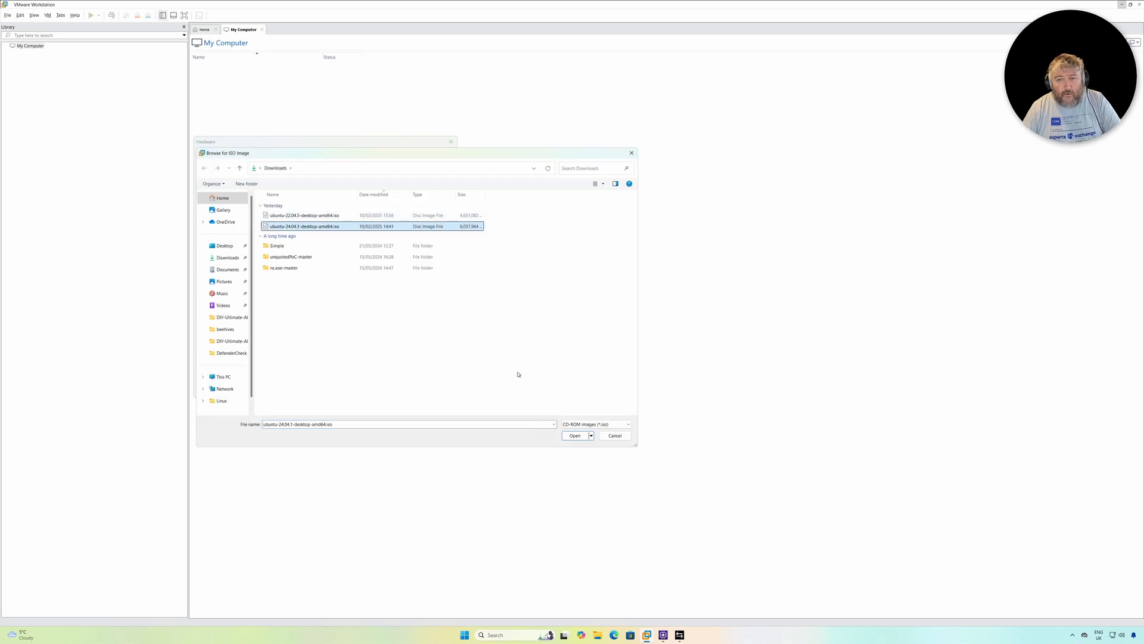
click(574, 435)
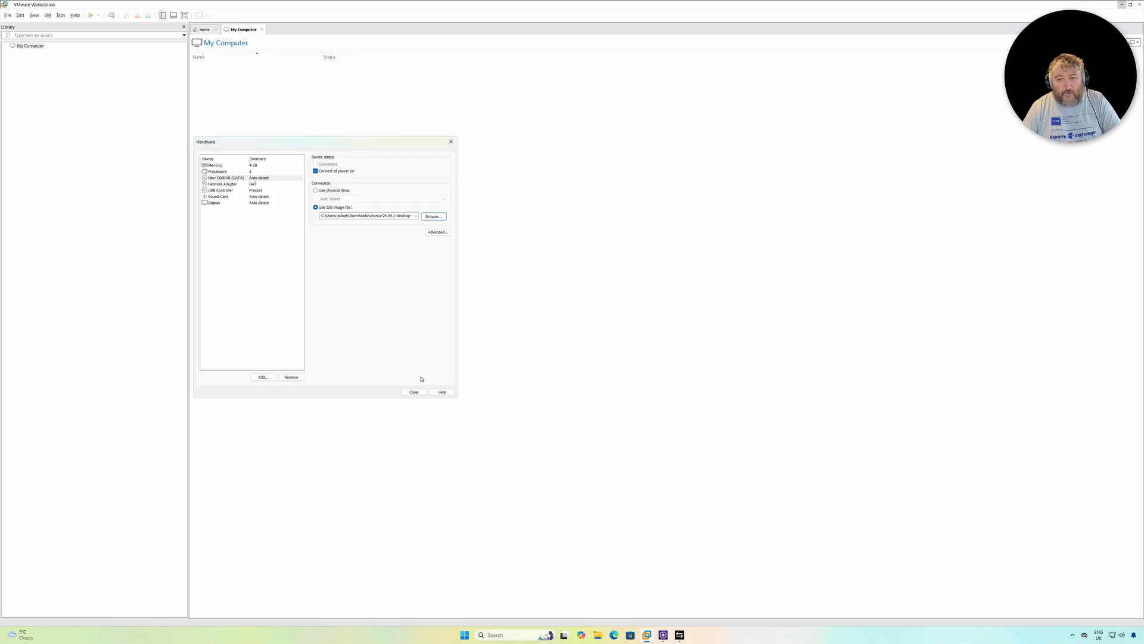
click(414, 391)
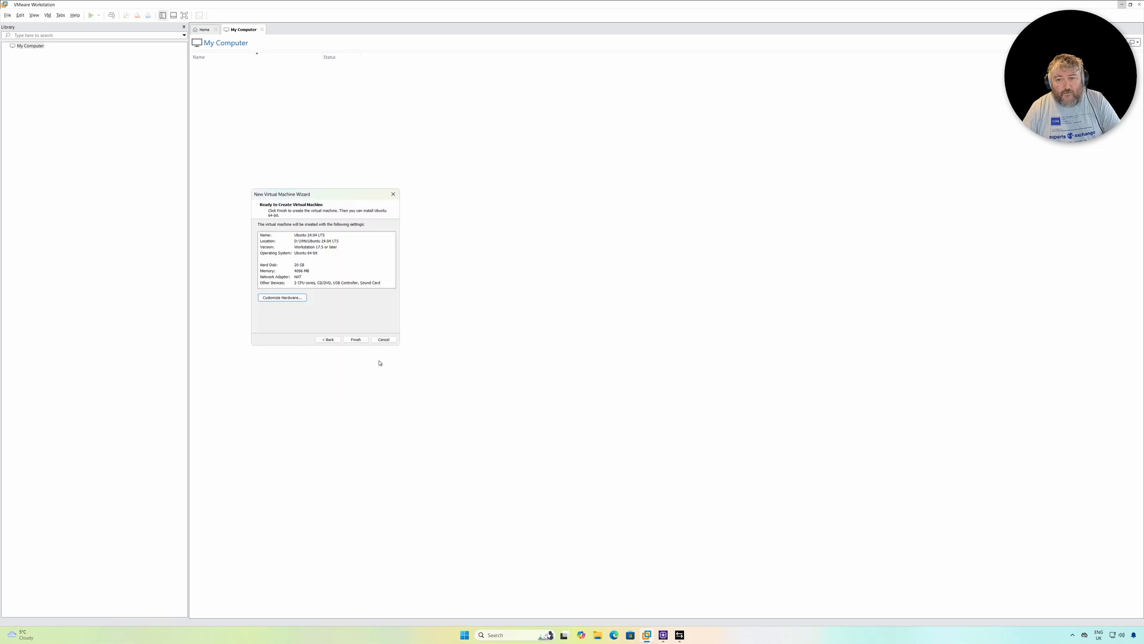
click(356, 339)
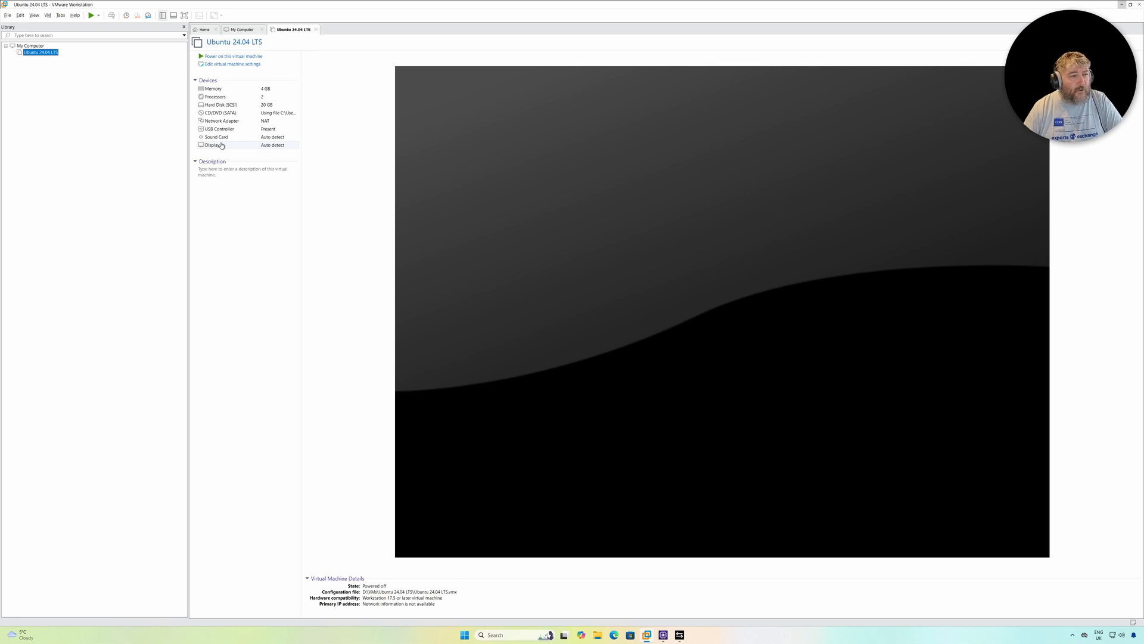
Power on the Ubuntu 24.04 LTS virtual machine, dismissing the side-channel mitigations hint, and direct keyboard input to its console
click(91, 15)
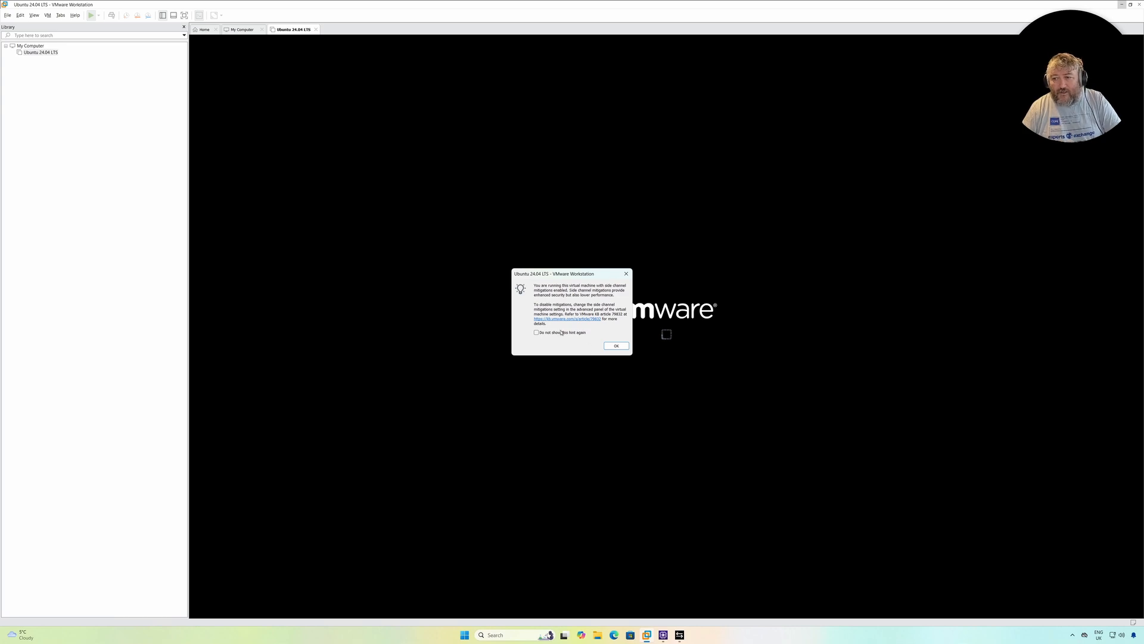
click(614, 346)
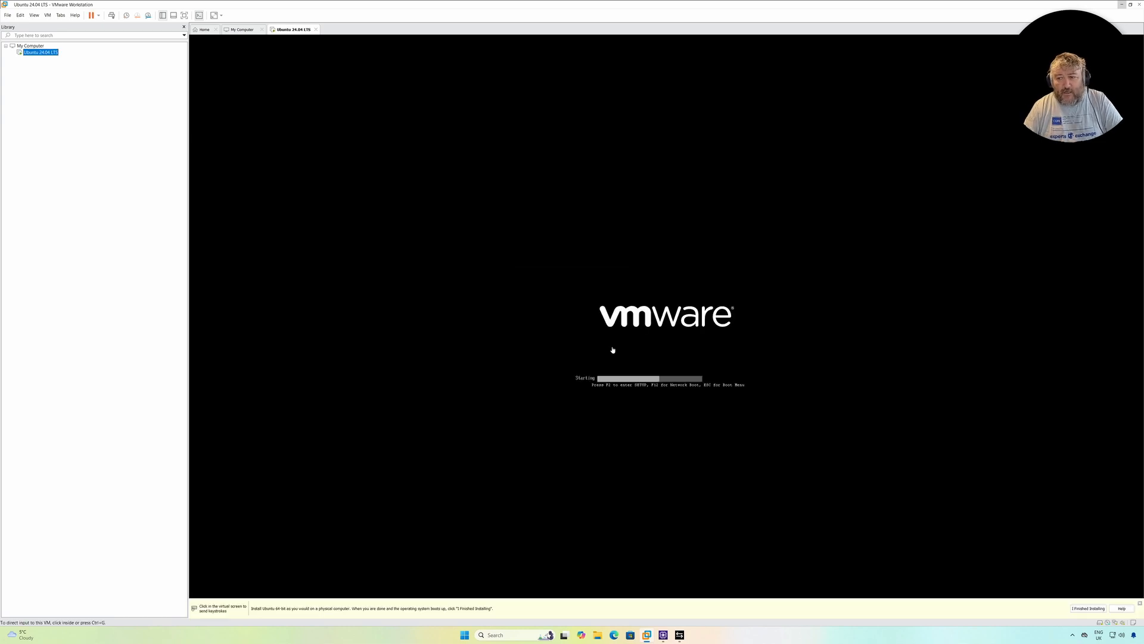
click(611, 340)
Go repeatedly through the GRUB boot menu between Try or Install Ubuntu and Test memory to examine how it responds
key(Down)
key(Down)
key(Up)
key(Up)
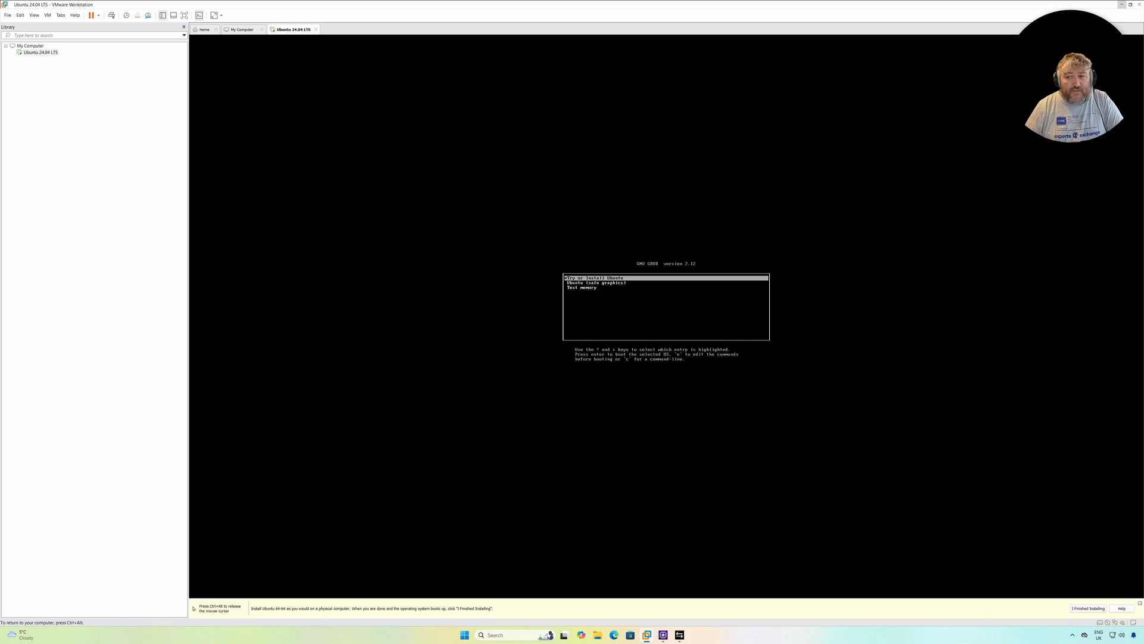
key(Down)
key(Down)
key(Up)
key(Up)
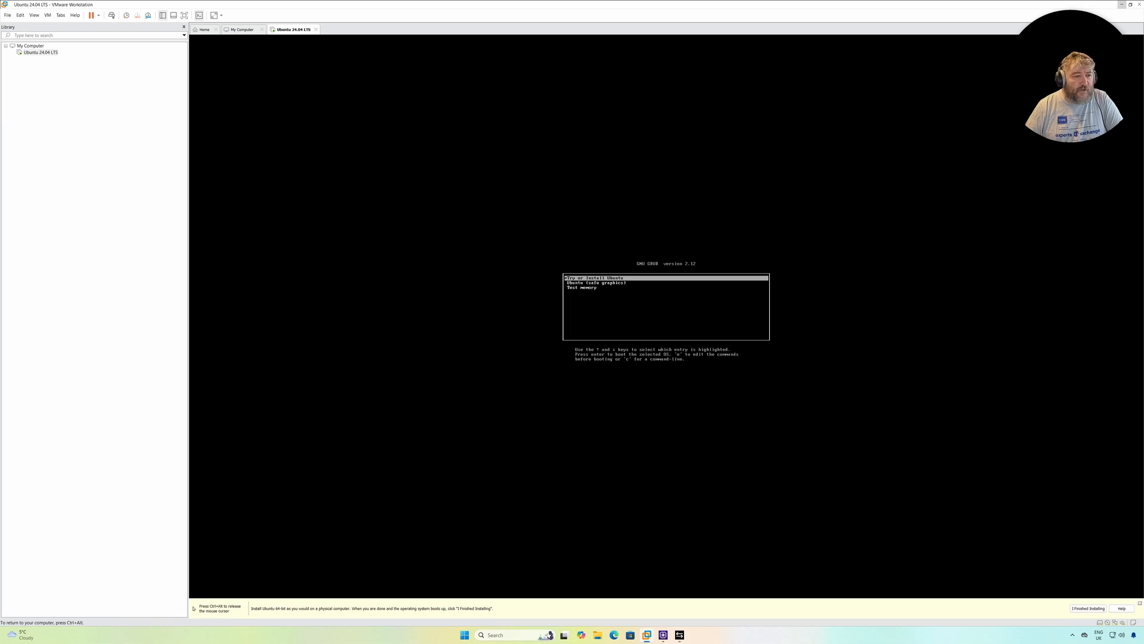
key(Down)
key(Down)
key(Up)
key(Up)
key(Down)
key(Down)
key(Up)
key(Up)
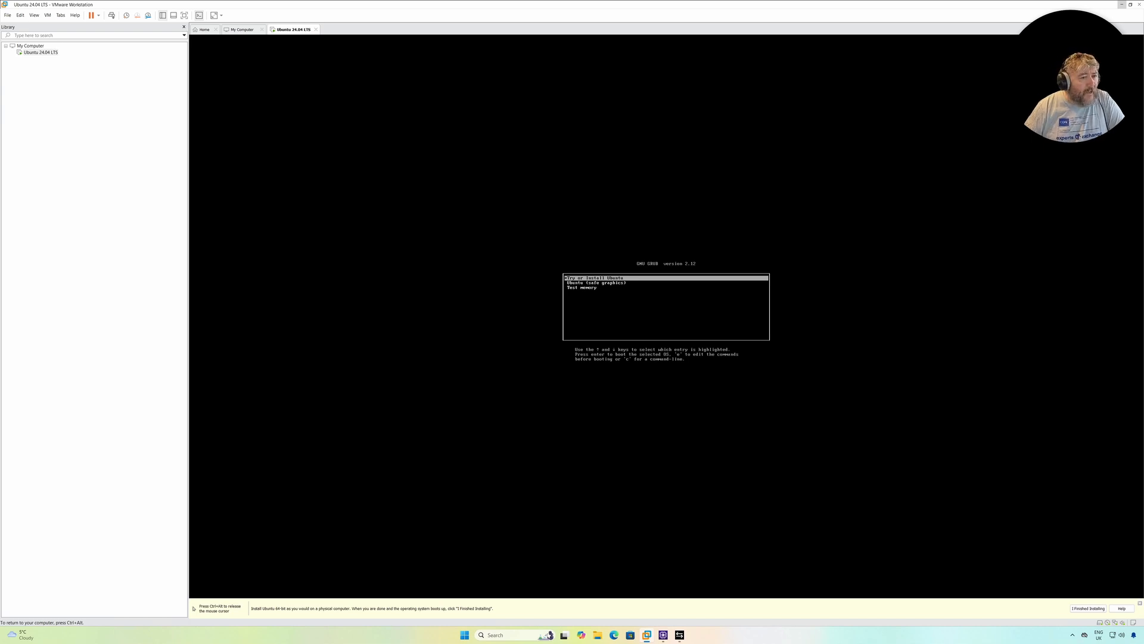
key(Down)
key(Down)
key(Up)
key(Up)
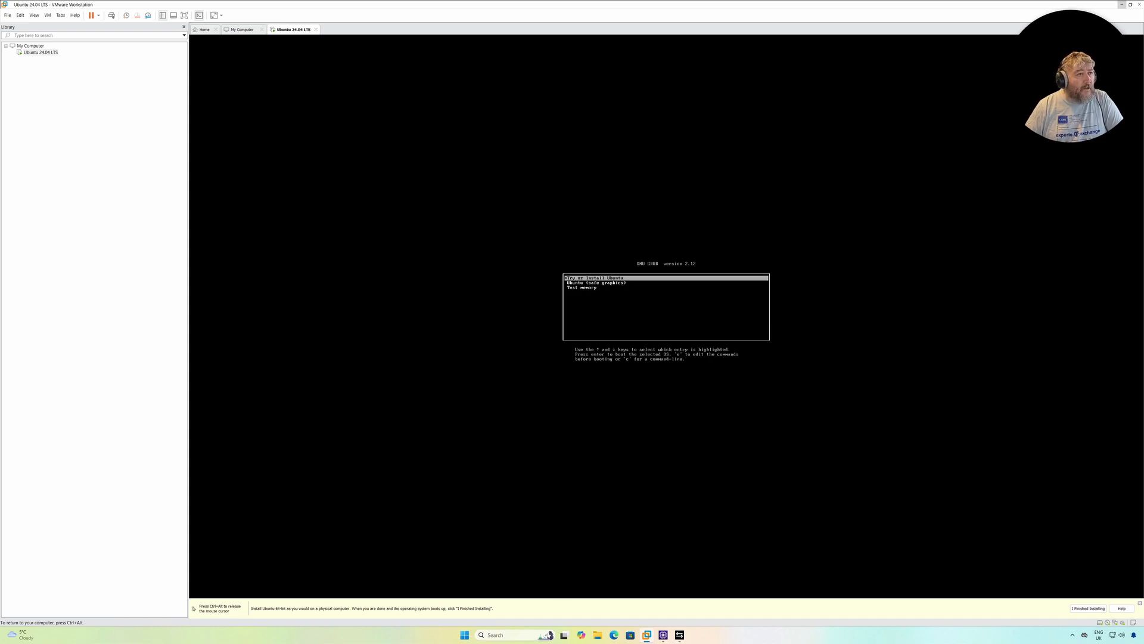
key(Down)
key(Down)
key(Up)
key(Up)
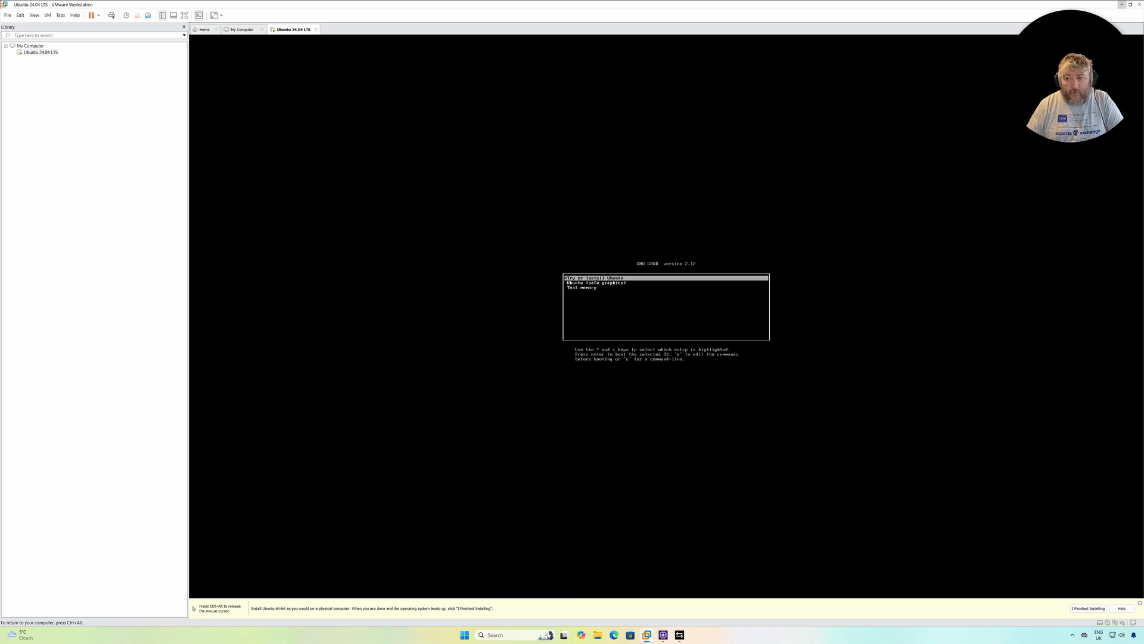
Boot the Try or Install Ubuntu entry and bring the Install Ubuntu window forward from the desktop overview
key(Return)
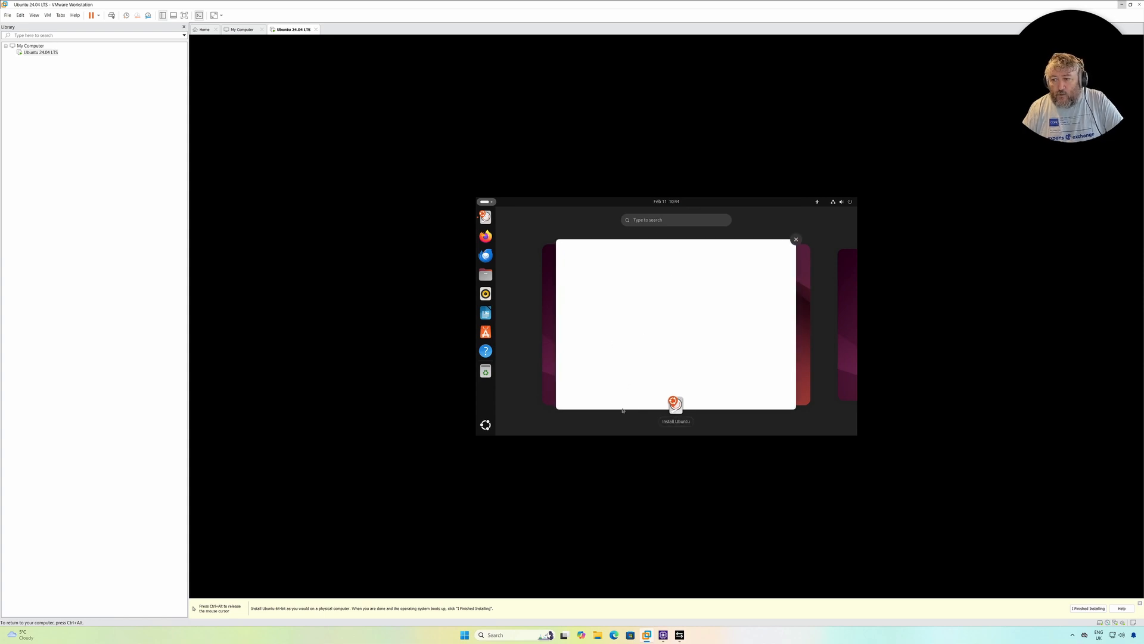
click(677, 408)
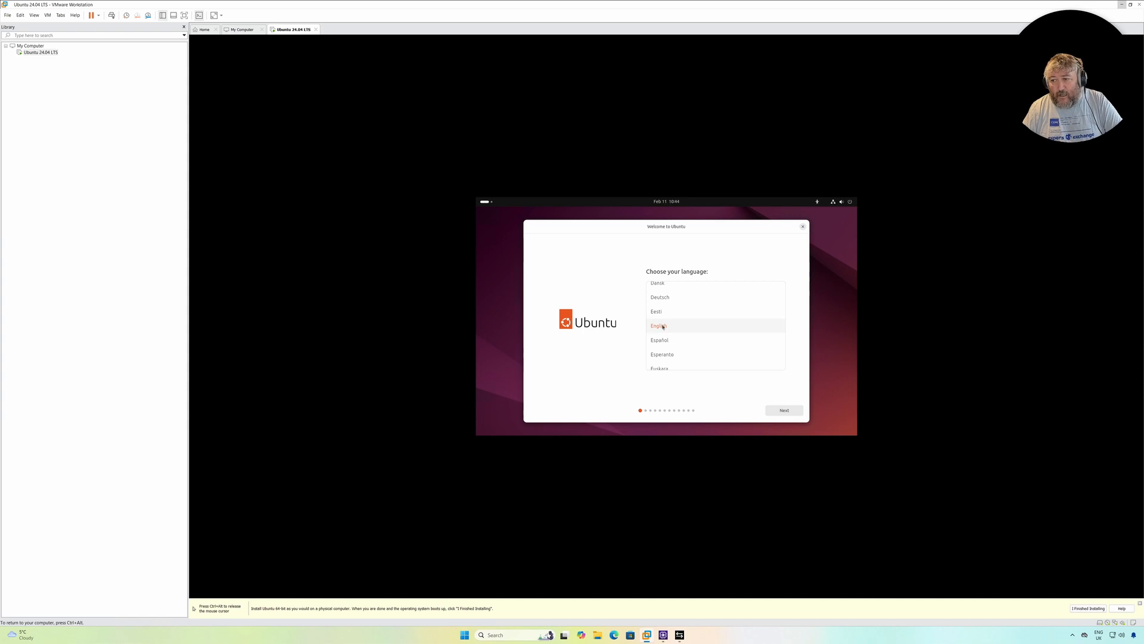
Accept English as the installer language, skip the accessibility options and select the English (UK) keyboard layout
click(785, 412)
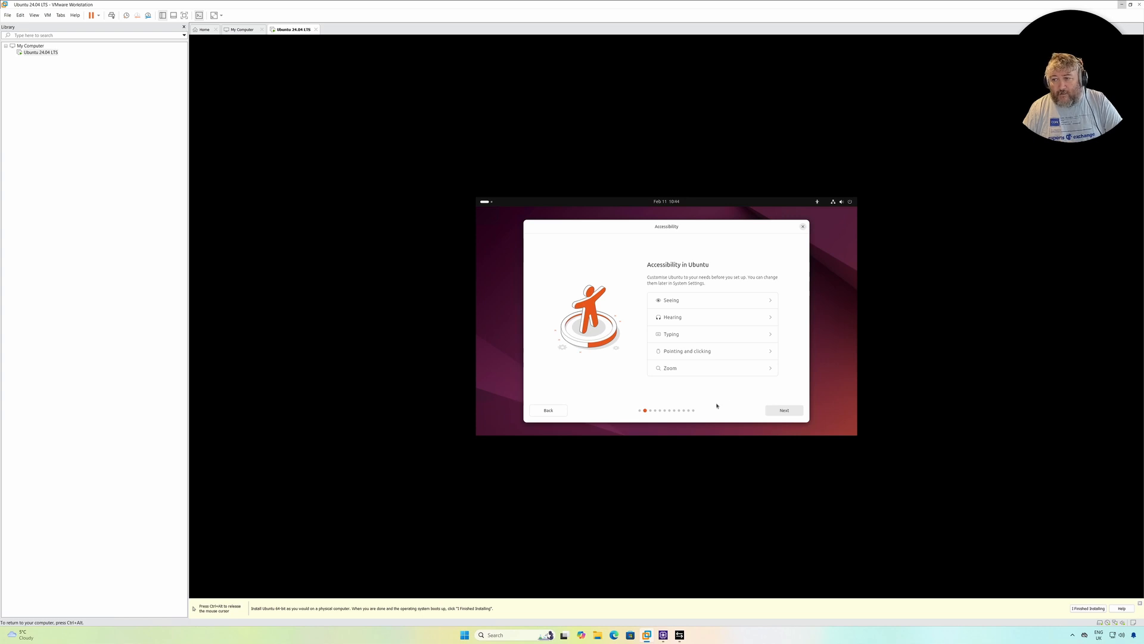
click(783, 411)
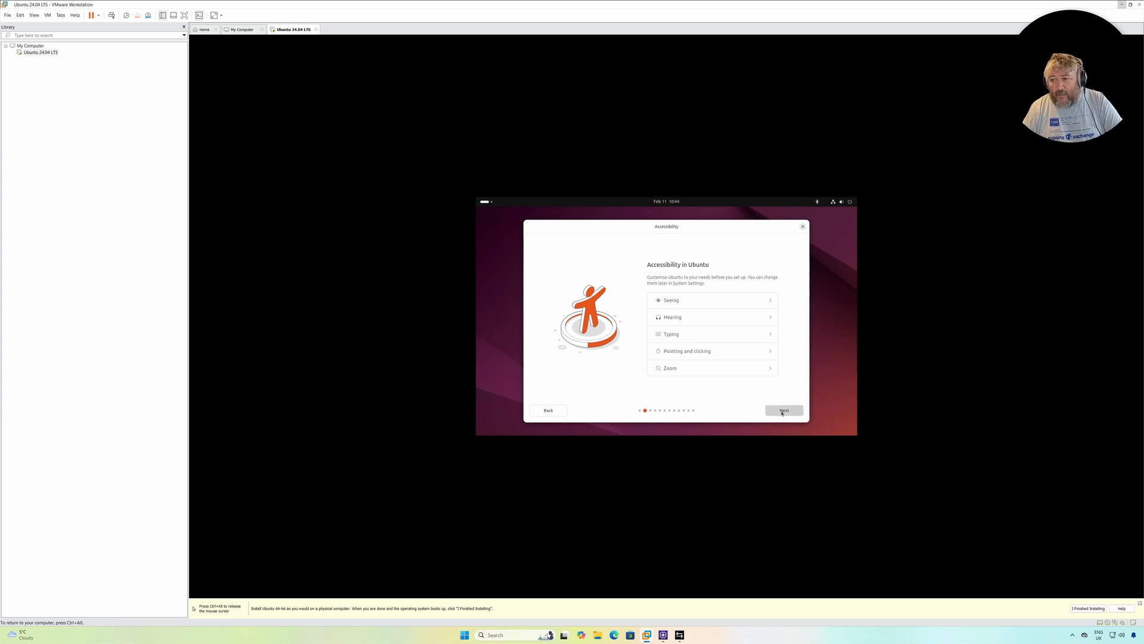
click(677, 293)
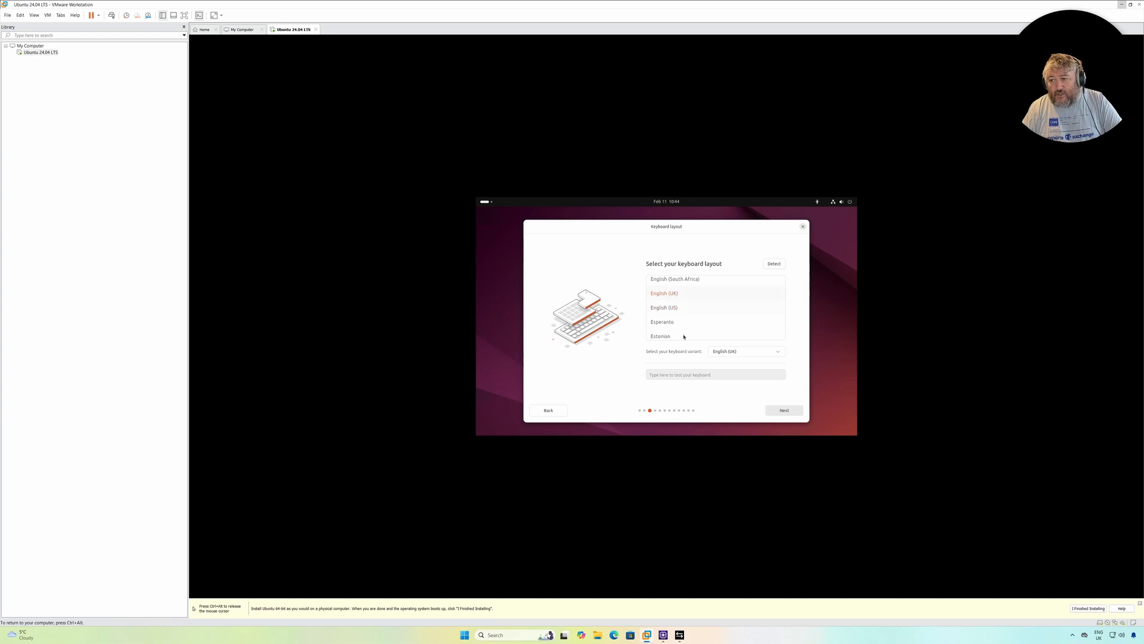
click(789, 412)
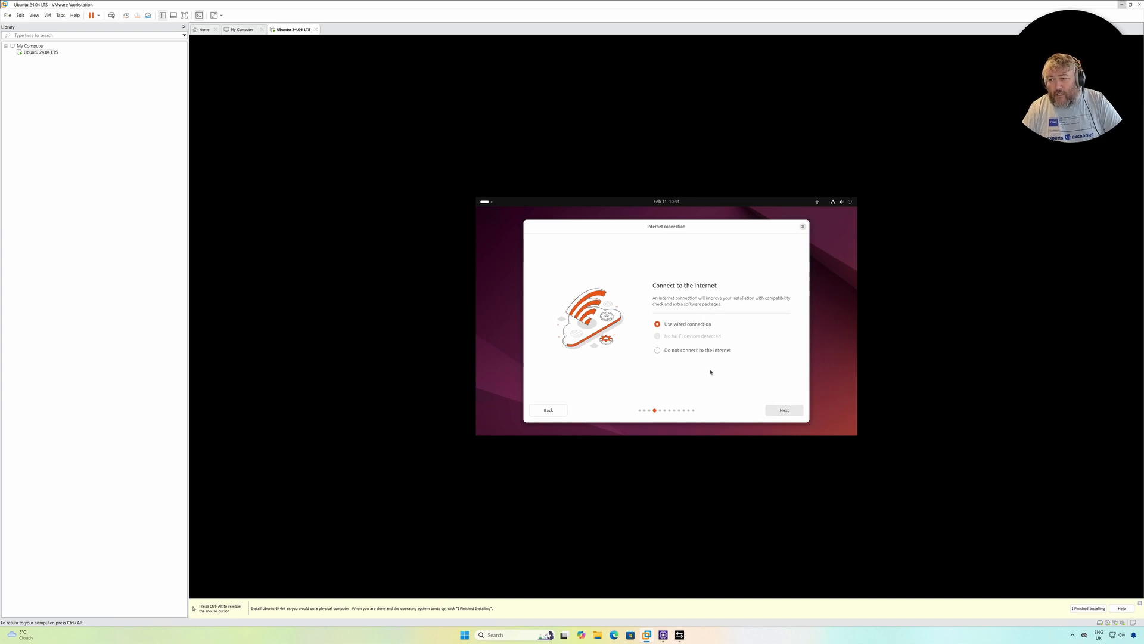
Keep the wired connection and update the installer, closing and relaunching it once the update is ready
click(787, 412)
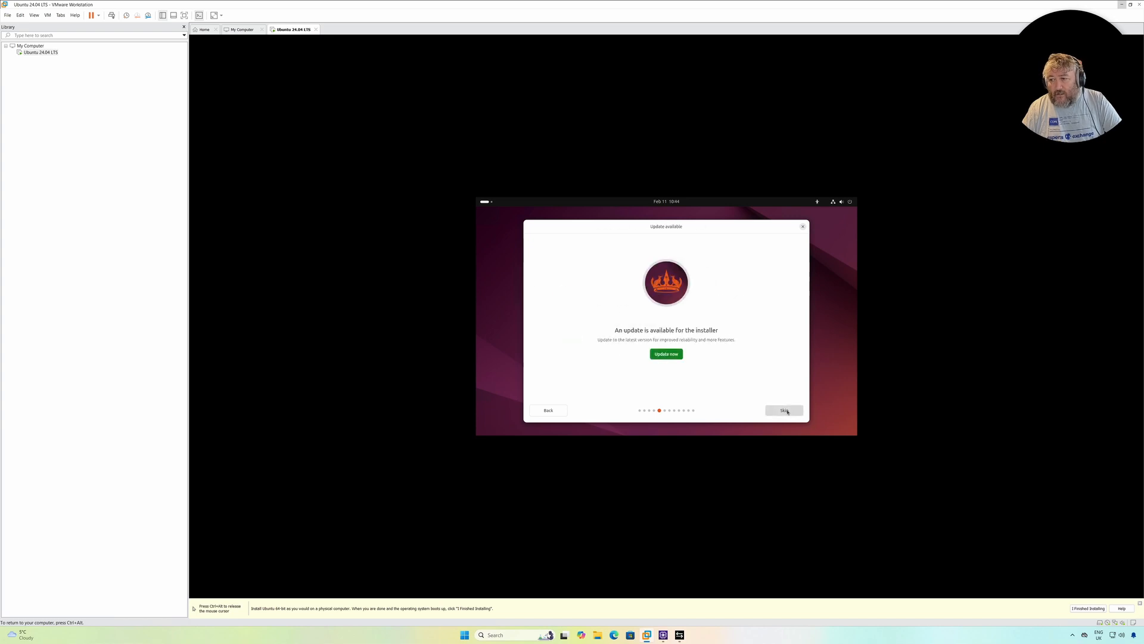
click(667, 354)
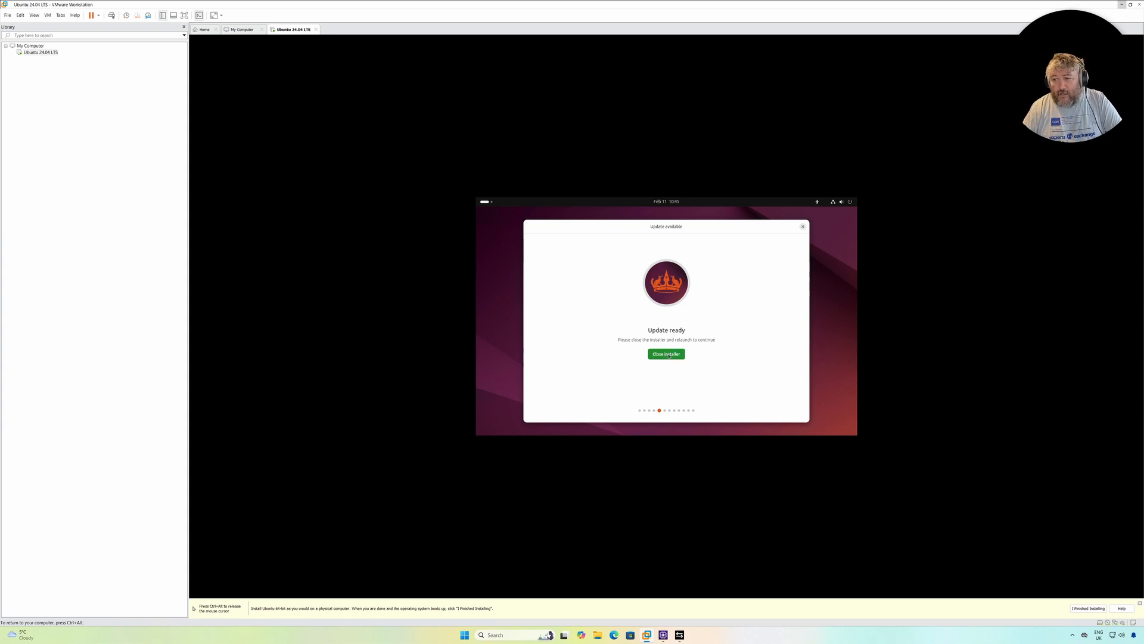
click(669, 355)
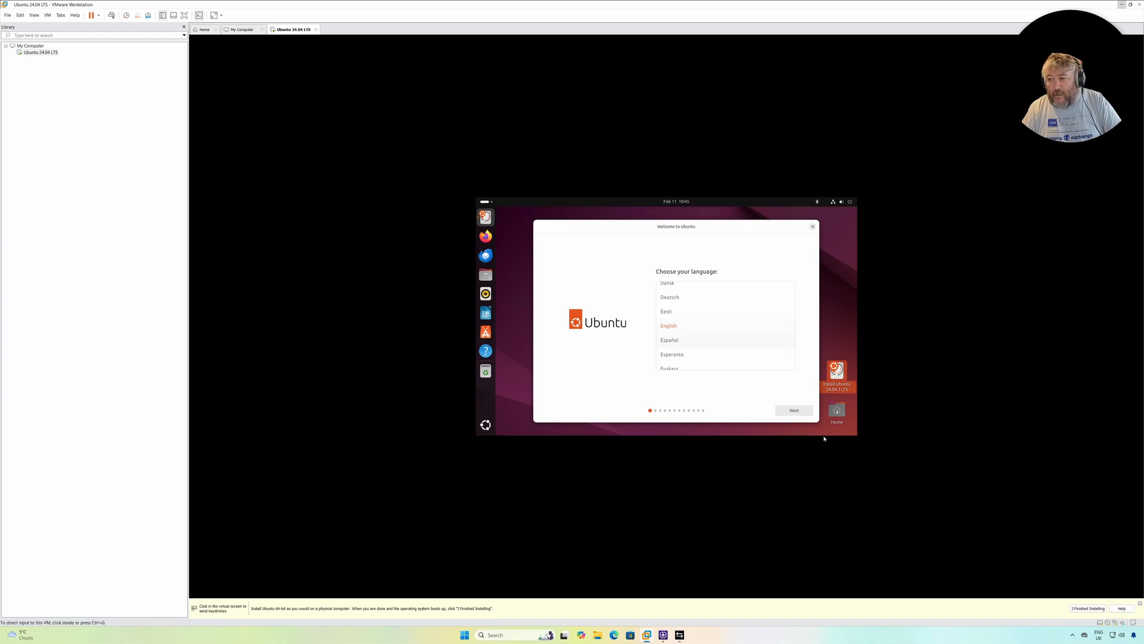
In the relaunched installer, accept English as the language and select the English (UK) keyboard layout again
click(794, 410)
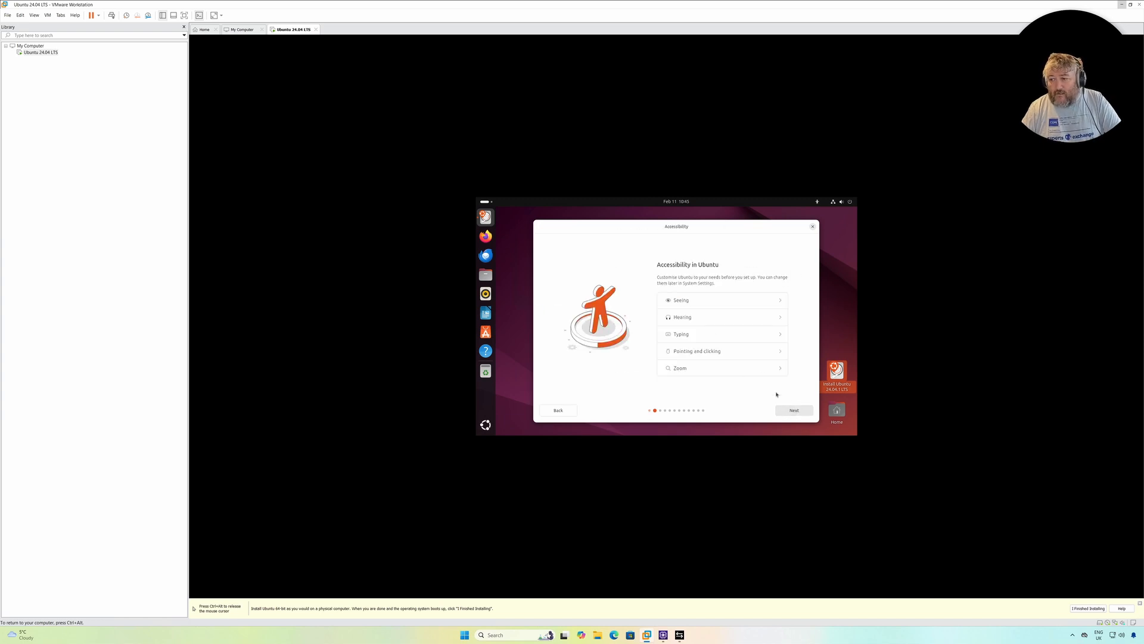
click(790, 410)
click(674, 293)
click(797, 411)
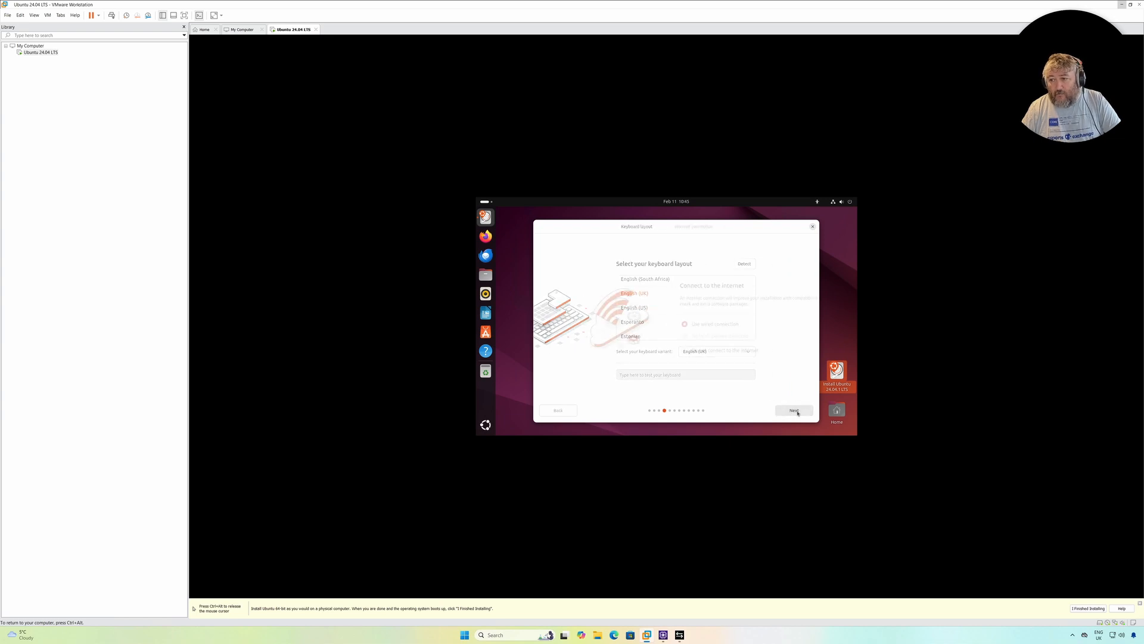
Keep the wired connection and continue with an interactive installation using the default app selection
click(789, 412)
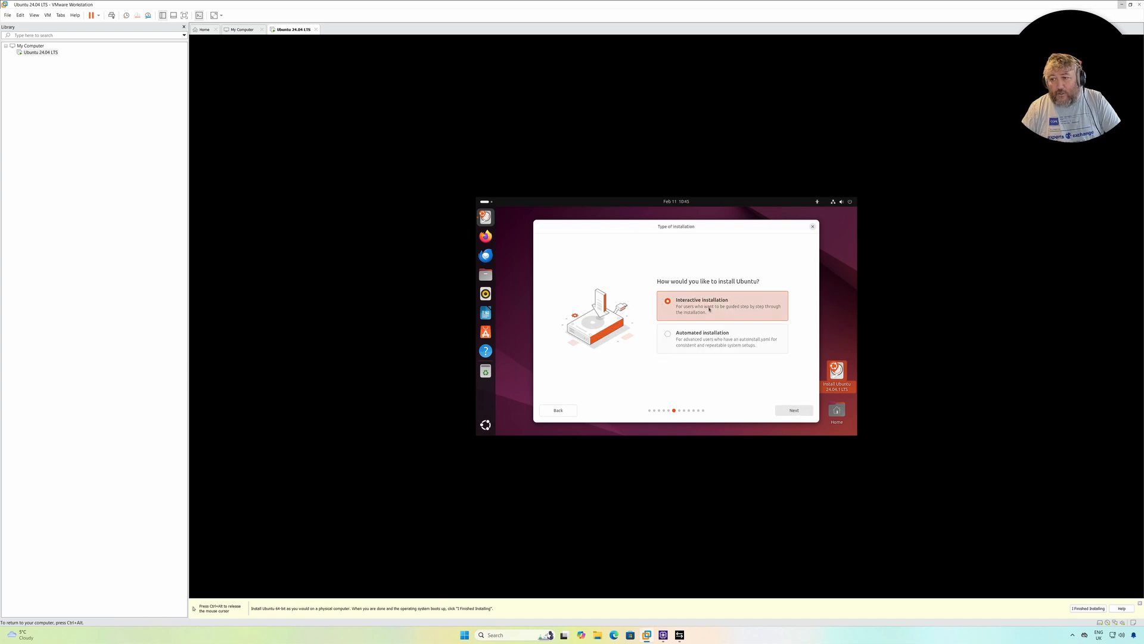
click(794, 410)
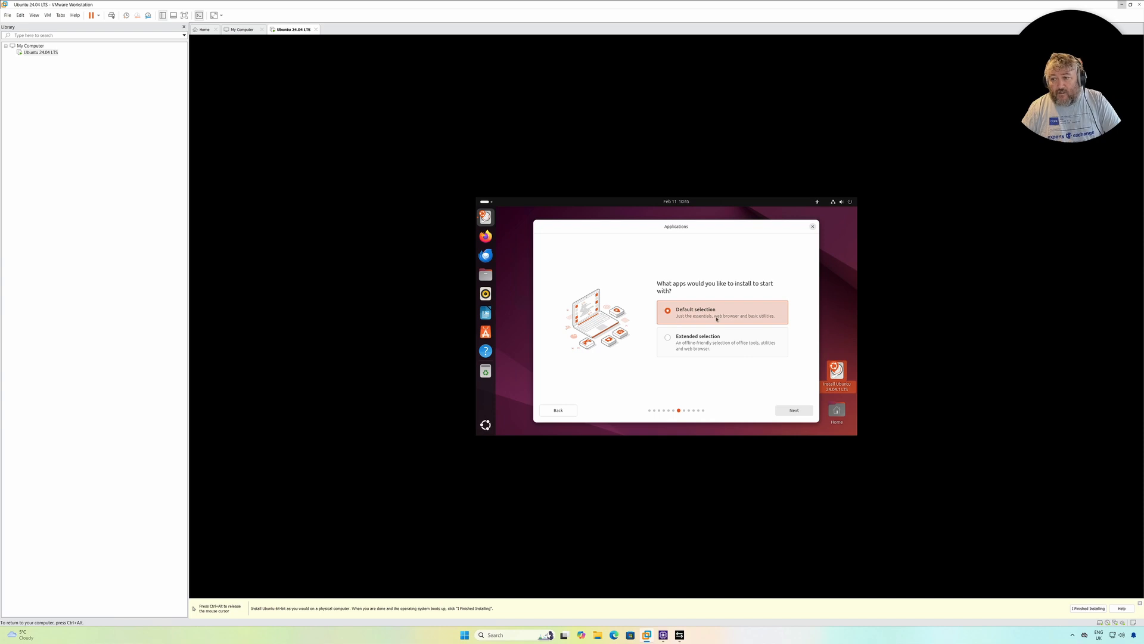
click(796, 411)
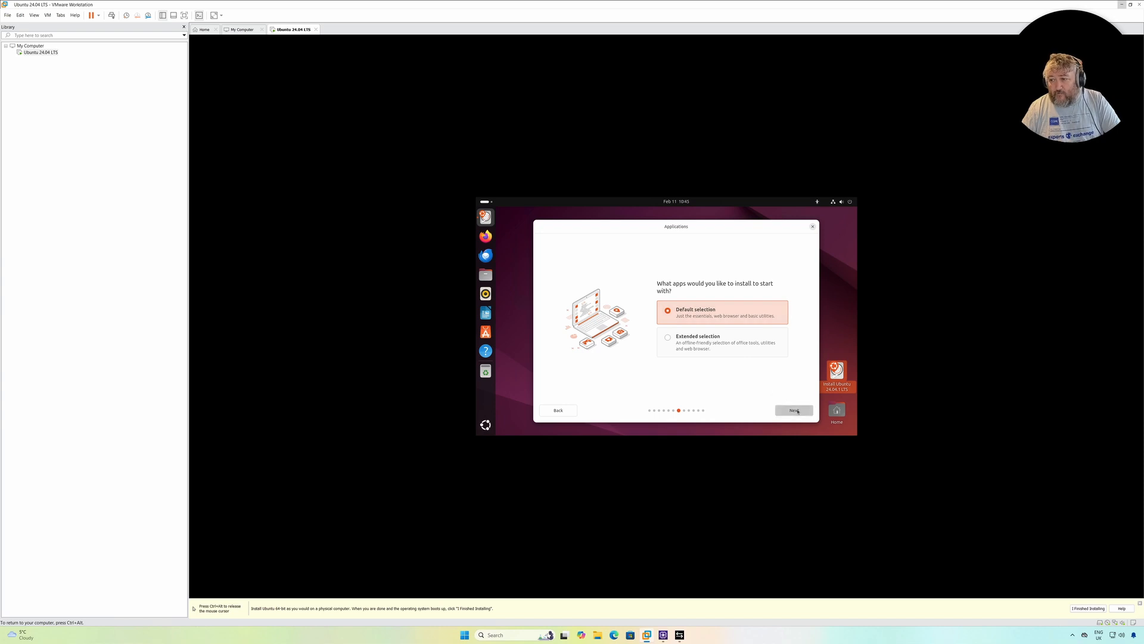
Enable third-party graphics and Wi-Fi software and additional media format support, and accept erasing the disk to install Ubuntu
click(668, 321)
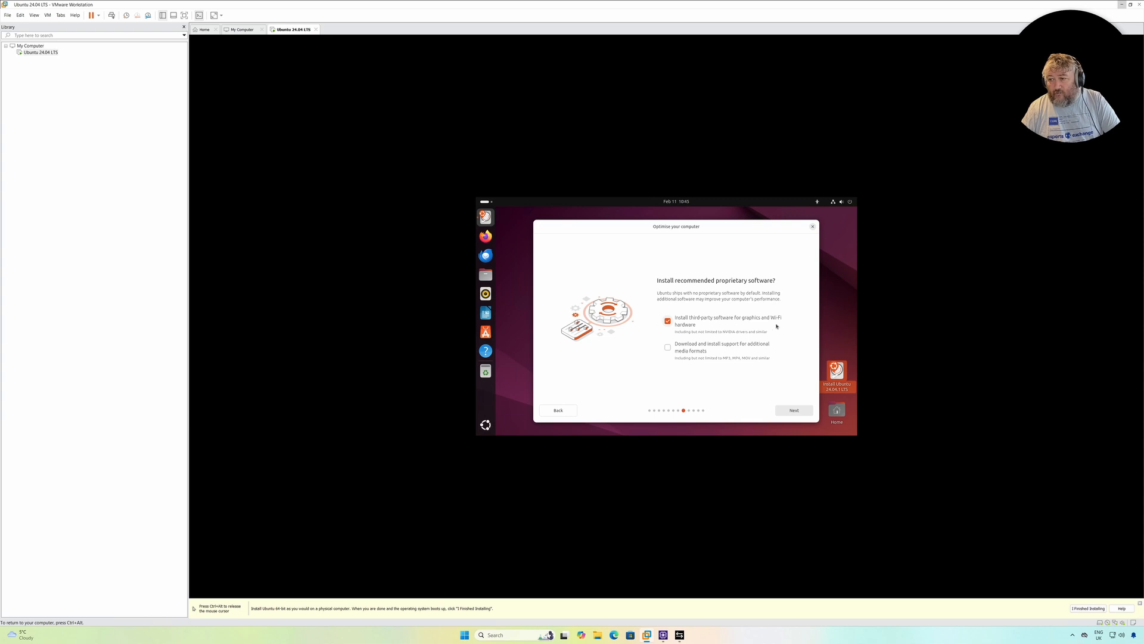
click(668, 350)
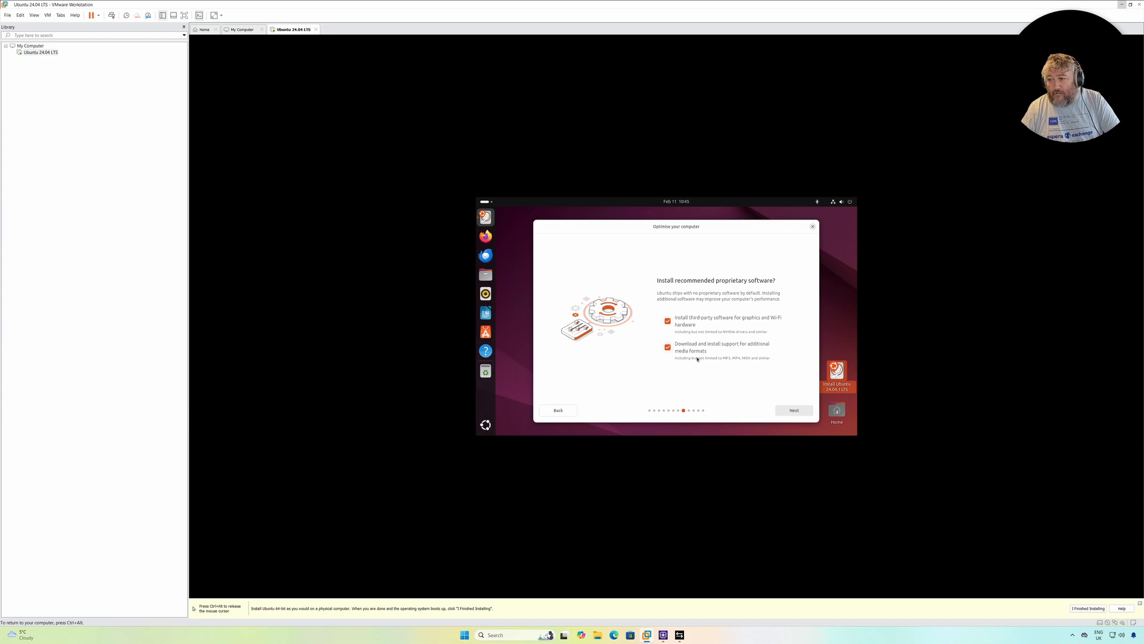
click(793, 412)
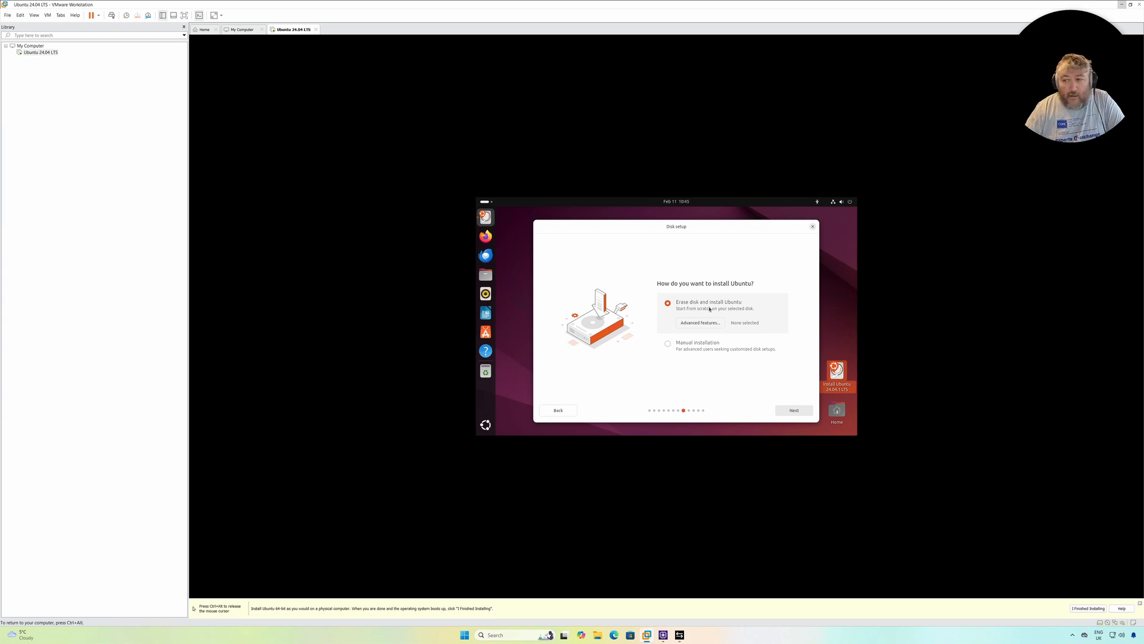
click(795, 411)
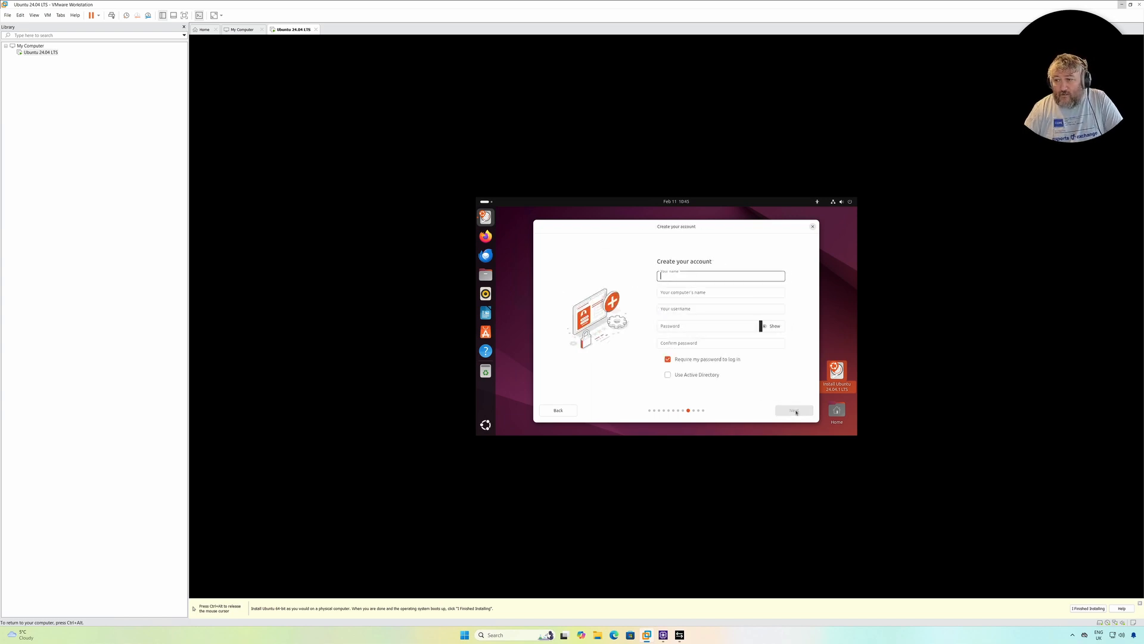
Enter the account holder's full name and replace the suggested computer name with Ubuntu
text(A)
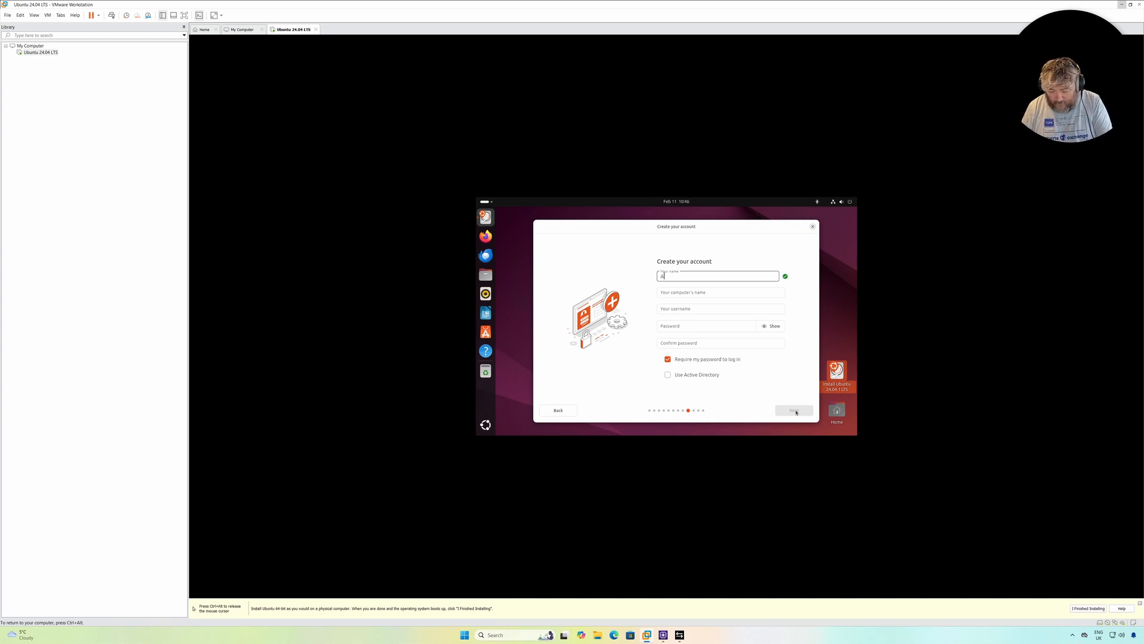
text(ndrew Hancock)
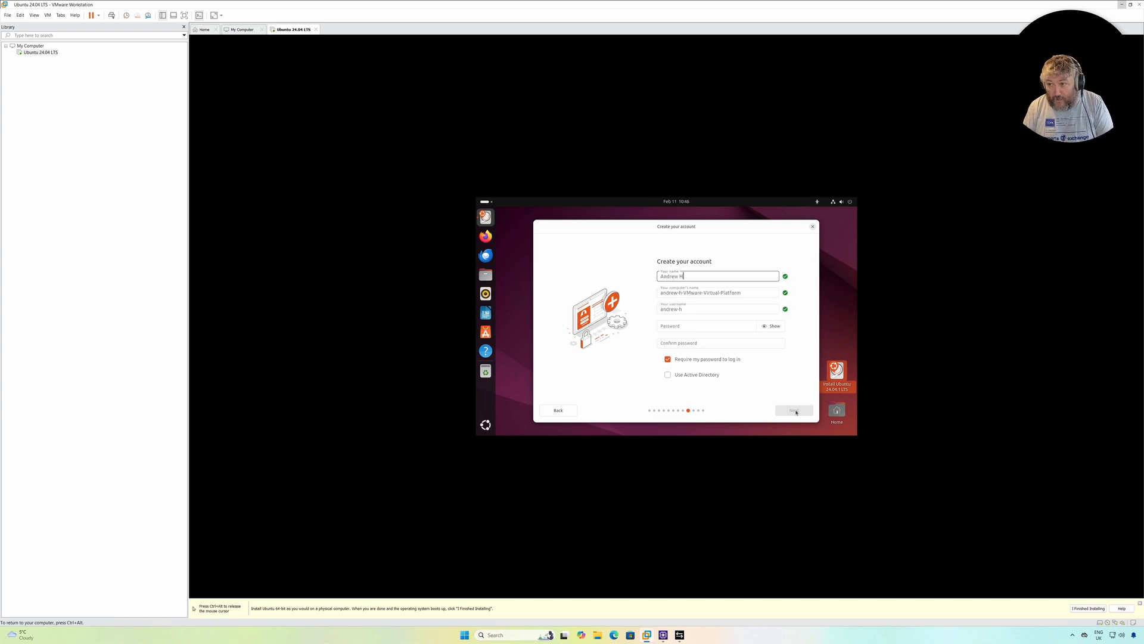
key(Tab)
key(Tab)
key(Tab)
key(Tab)
key(Tab)
key(Tab)
key(Tab)
key(Tab)
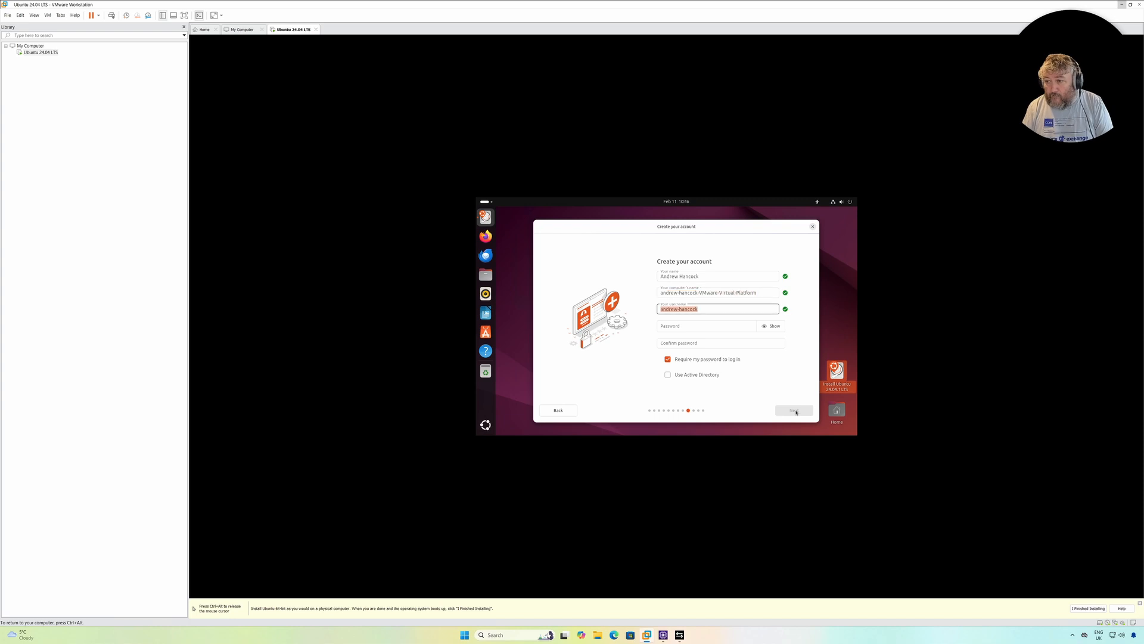
key(Tab)
key(Tab)
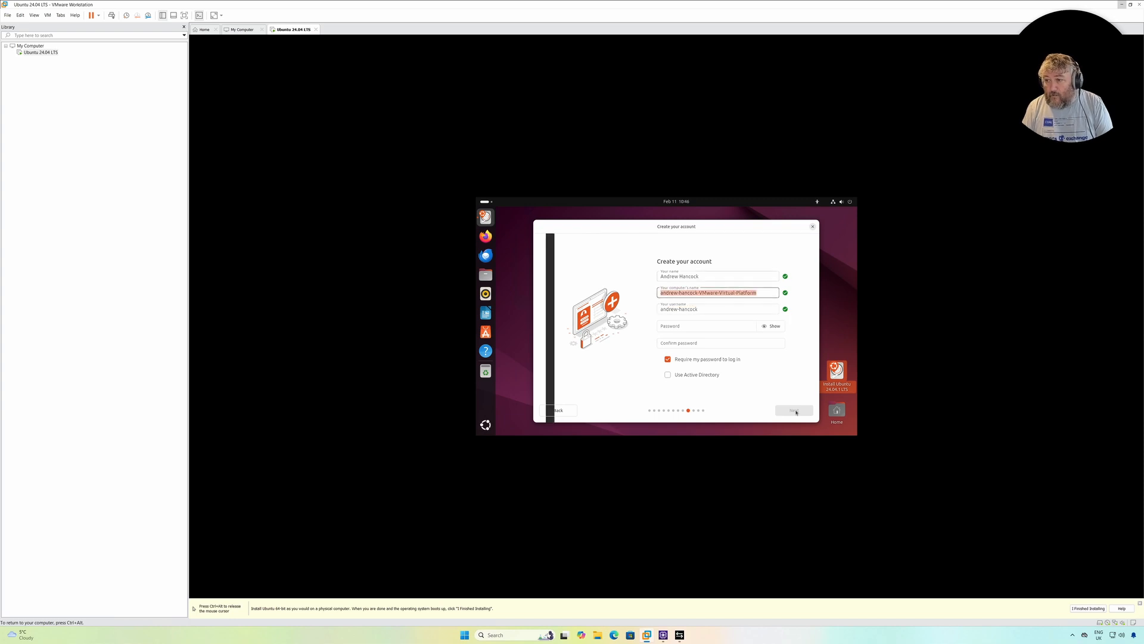
key(BackSpace)
text(Ubuntu)
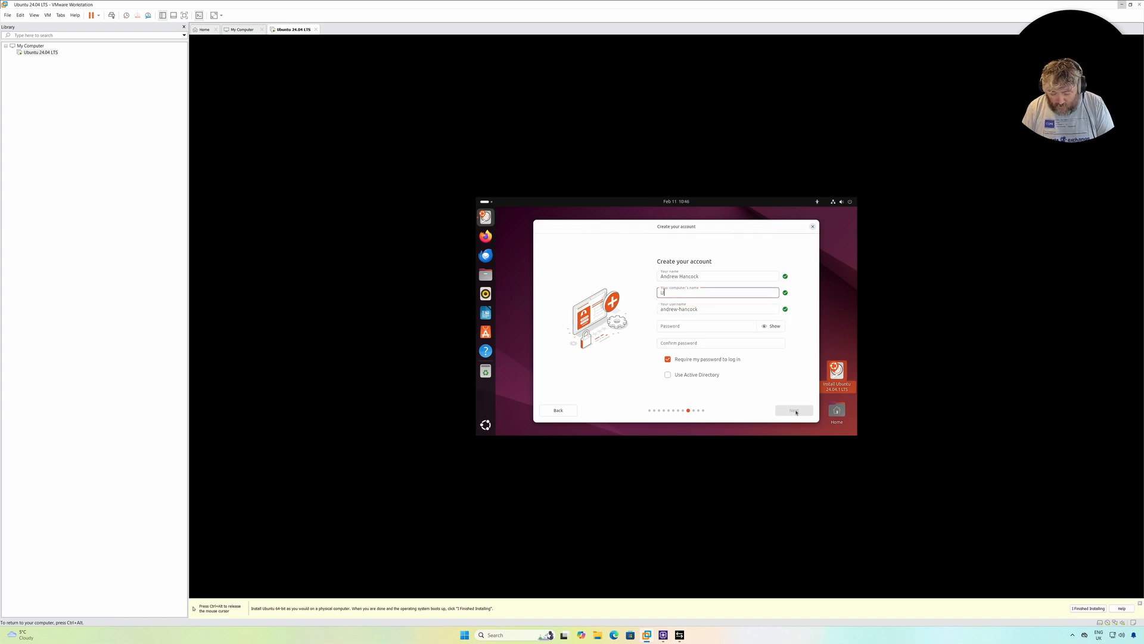
key(Tab)
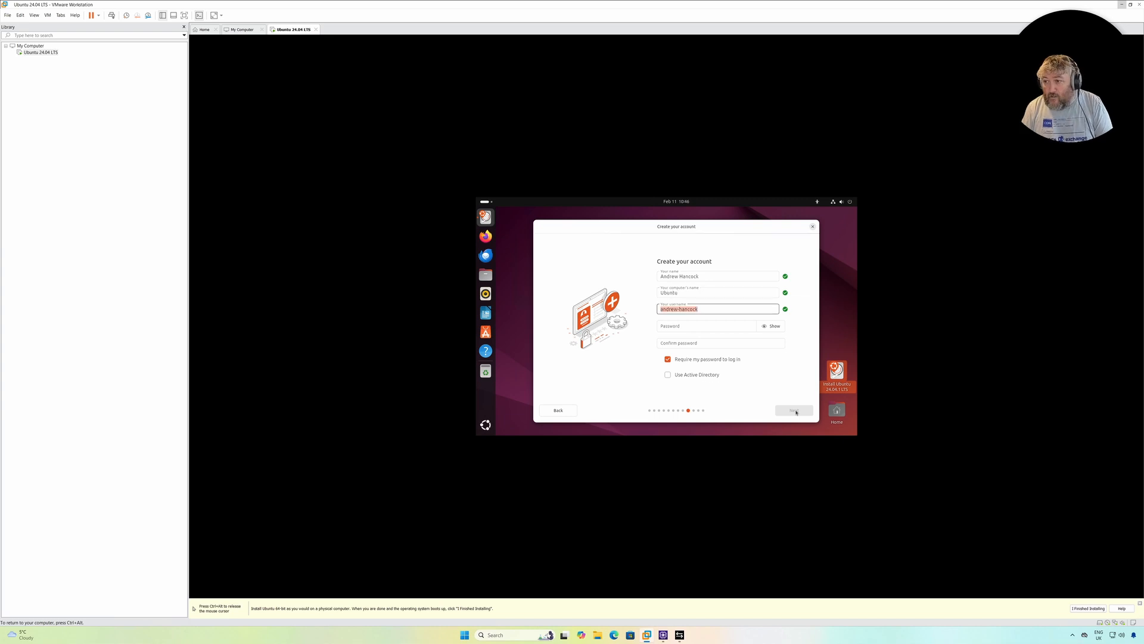
Replace the suggested username with a custom one, enter and confirm the account password, and submit the account details
key(BackSpace)
text(adaph)
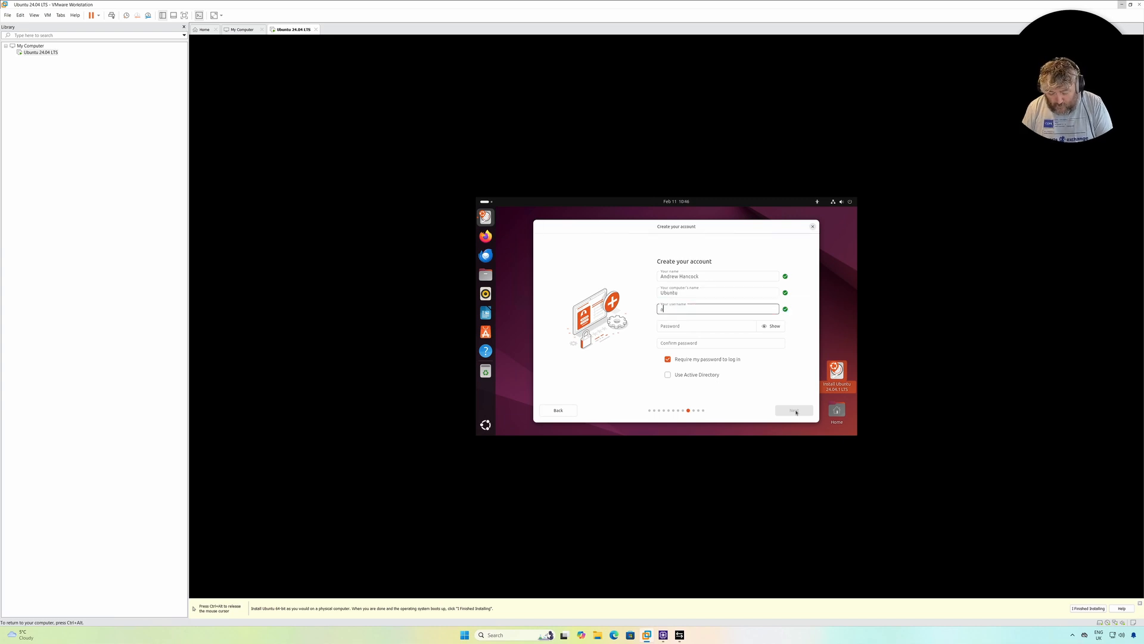
key(Tab)
text(••)
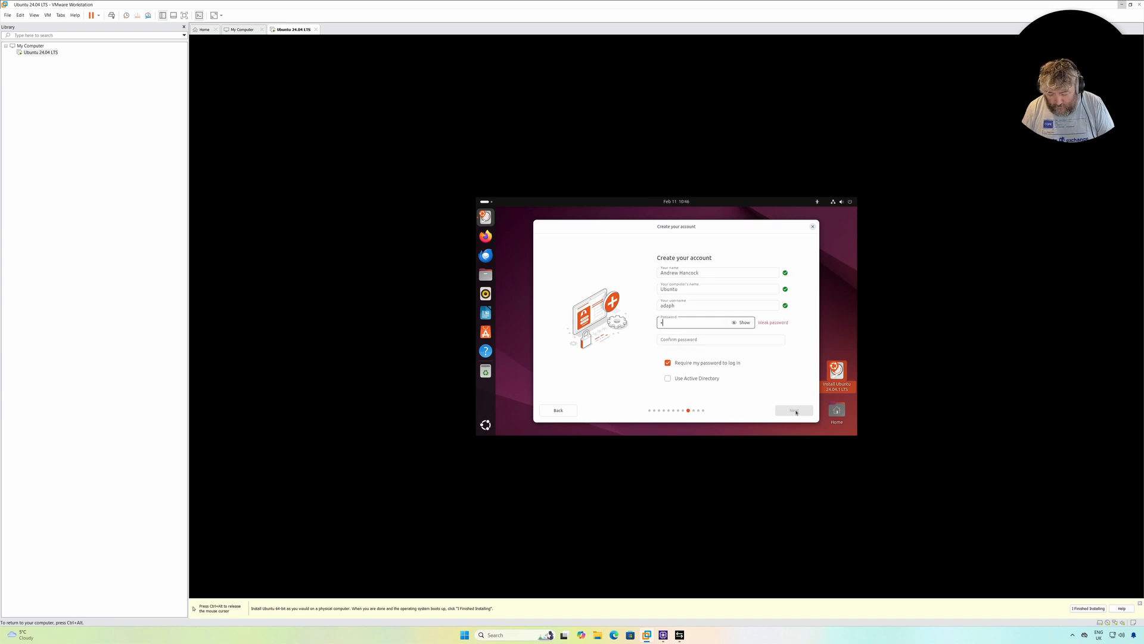
text(••••••••••)
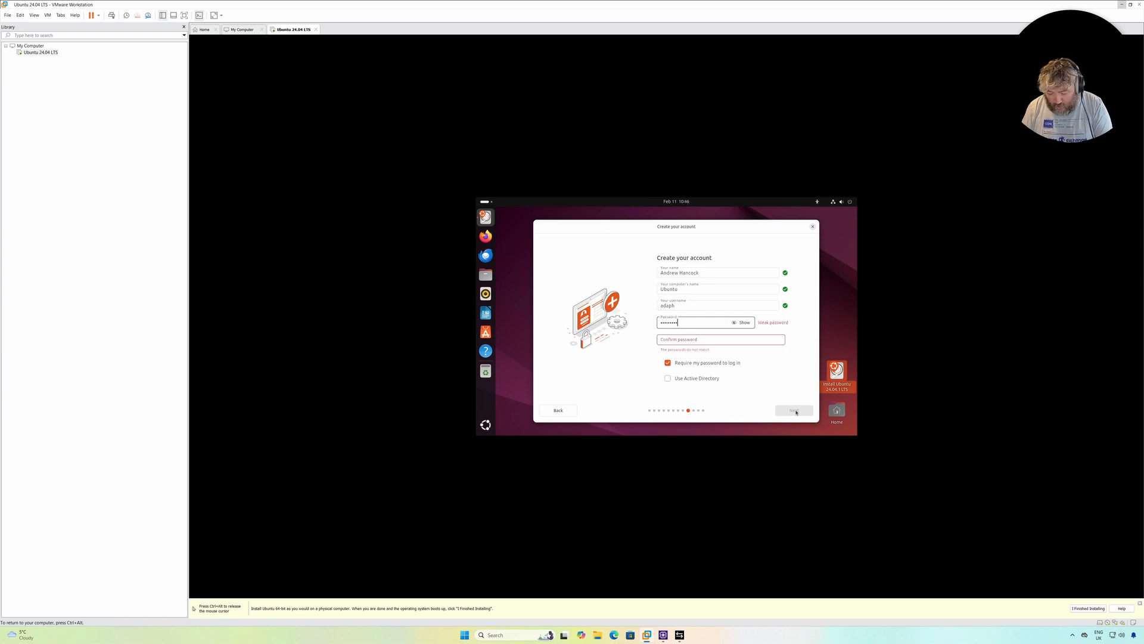
key(Tab)
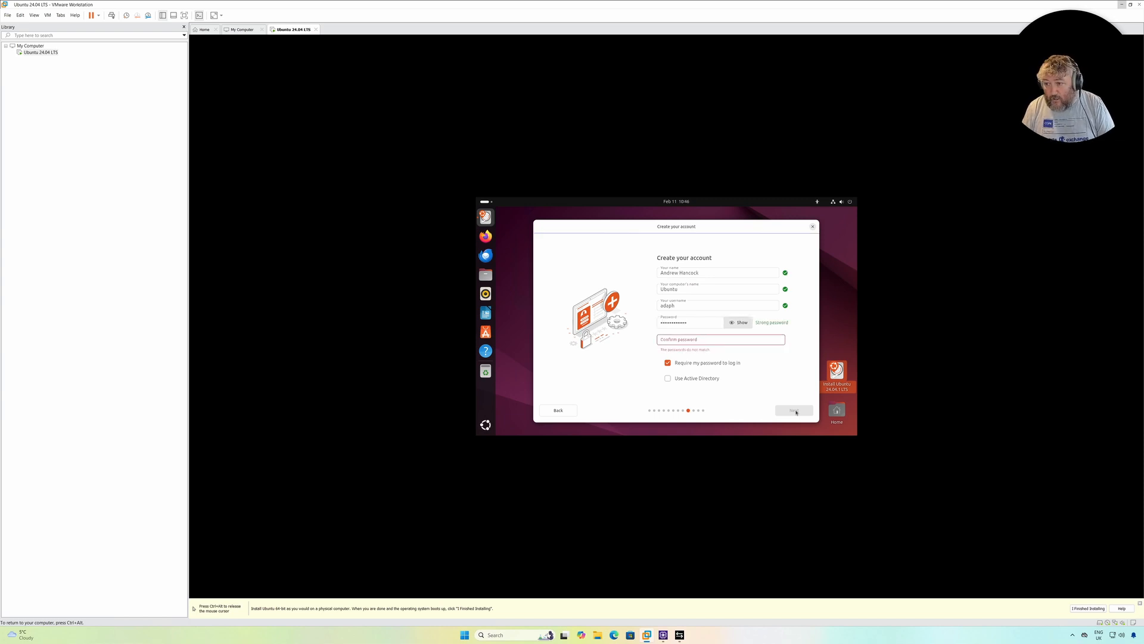
key(Tab)
text(••••••••••••••)
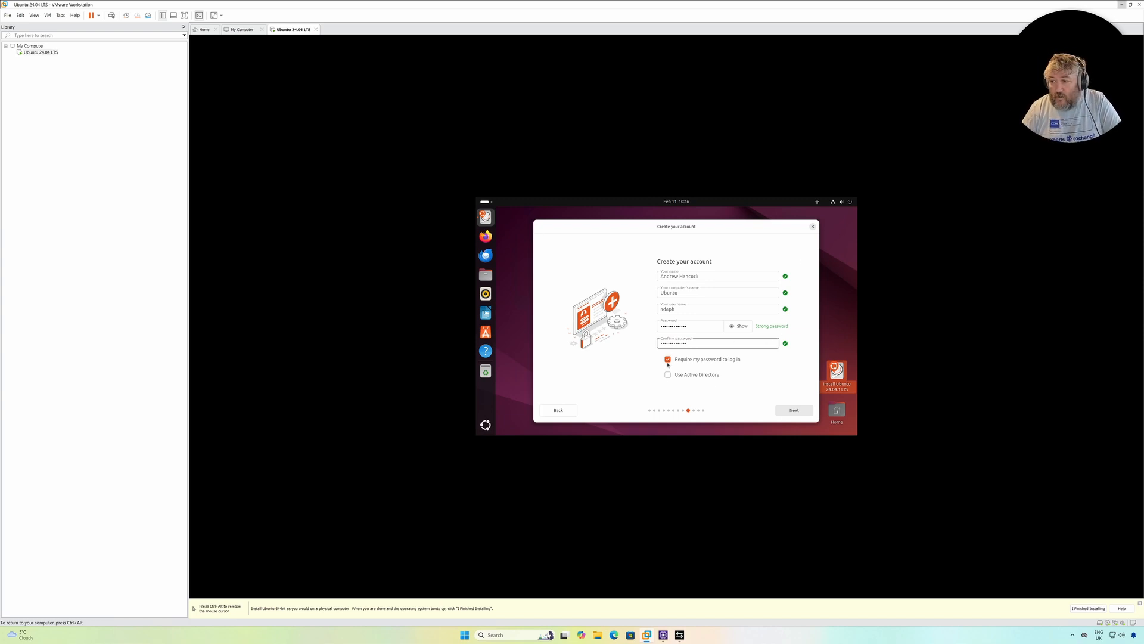
click(794, 411)
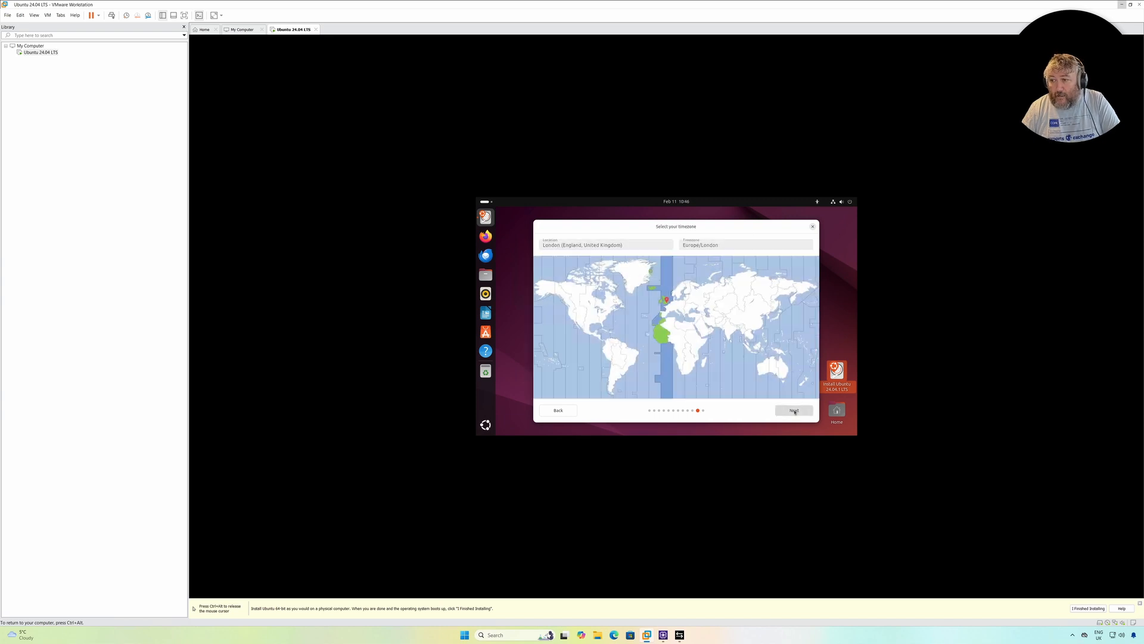
Accept the Europe/London timezone and start the installation with its detailed log displayed
click(793, 410)
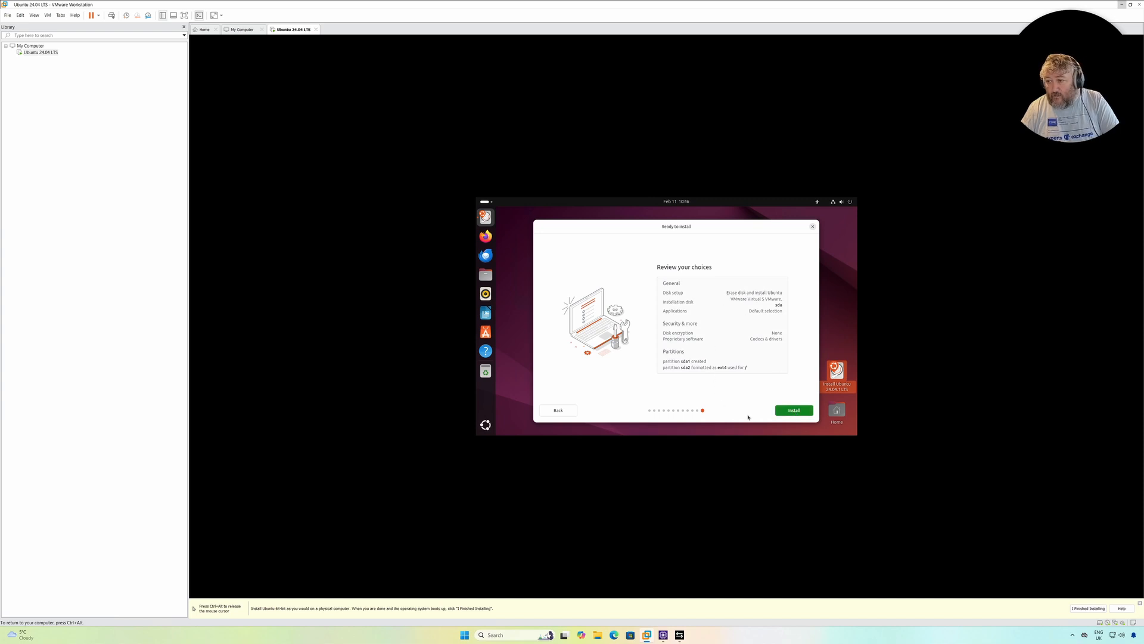
click(794, 411)
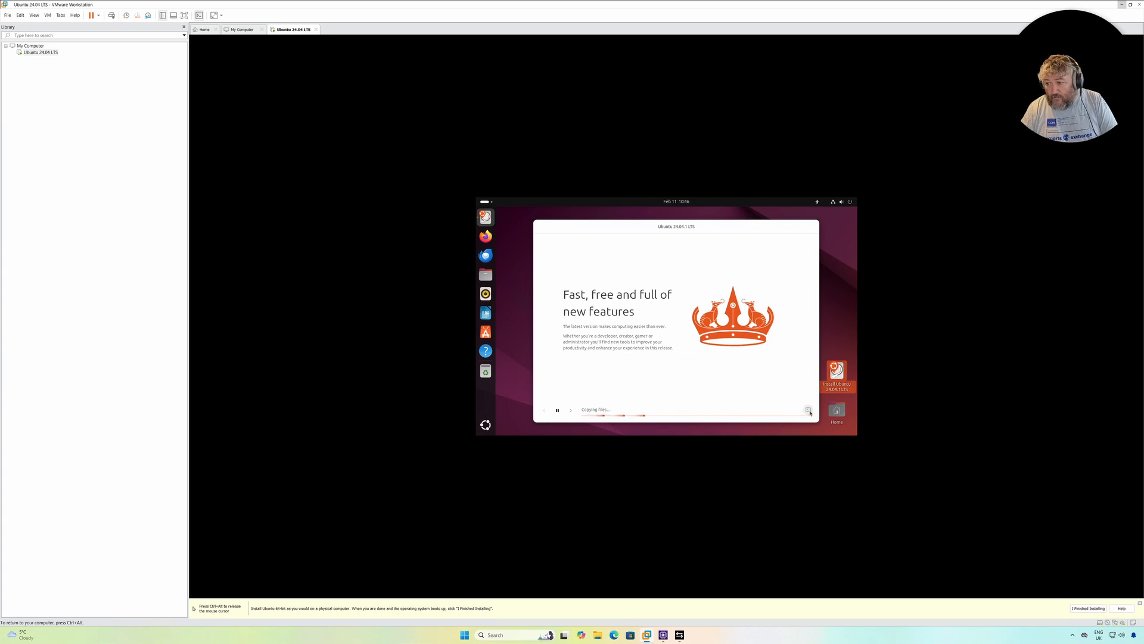
click(809, 411)
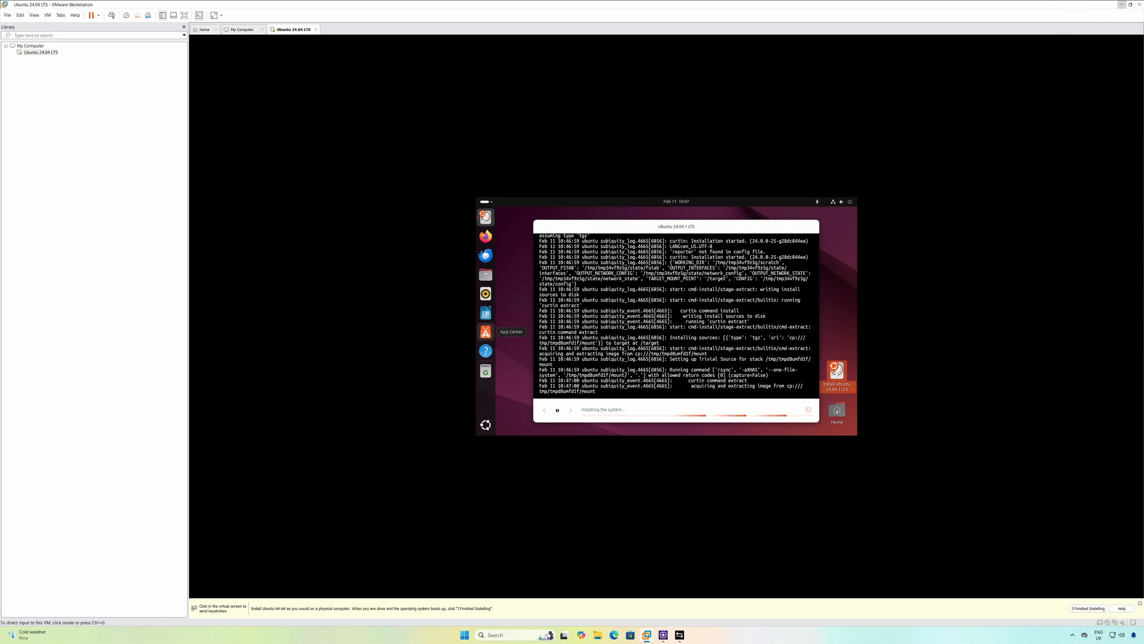
Show the virtual machine in full screen and restart it once Ubuntu is installed
click(48, 16)
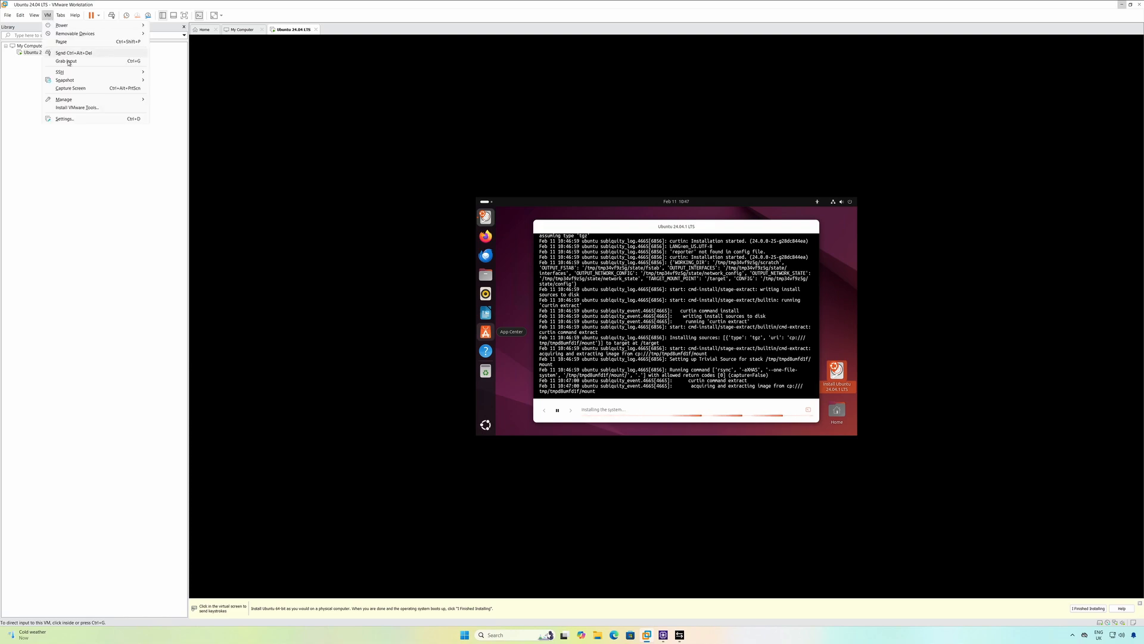
click(184, 16)
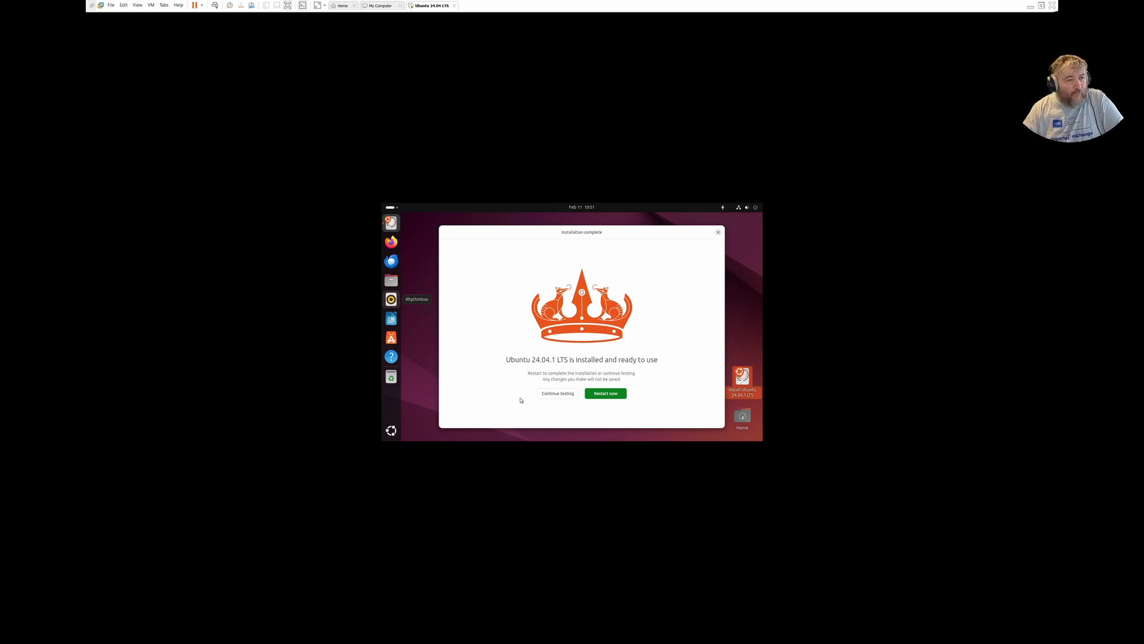
click(611, 397)
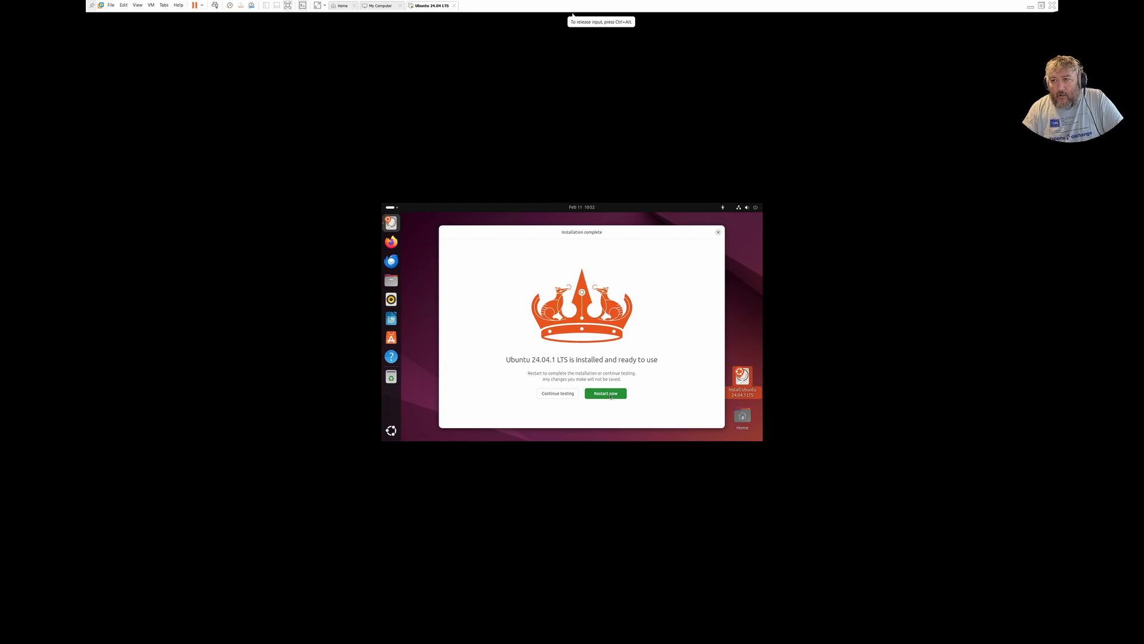
click(608, 397)
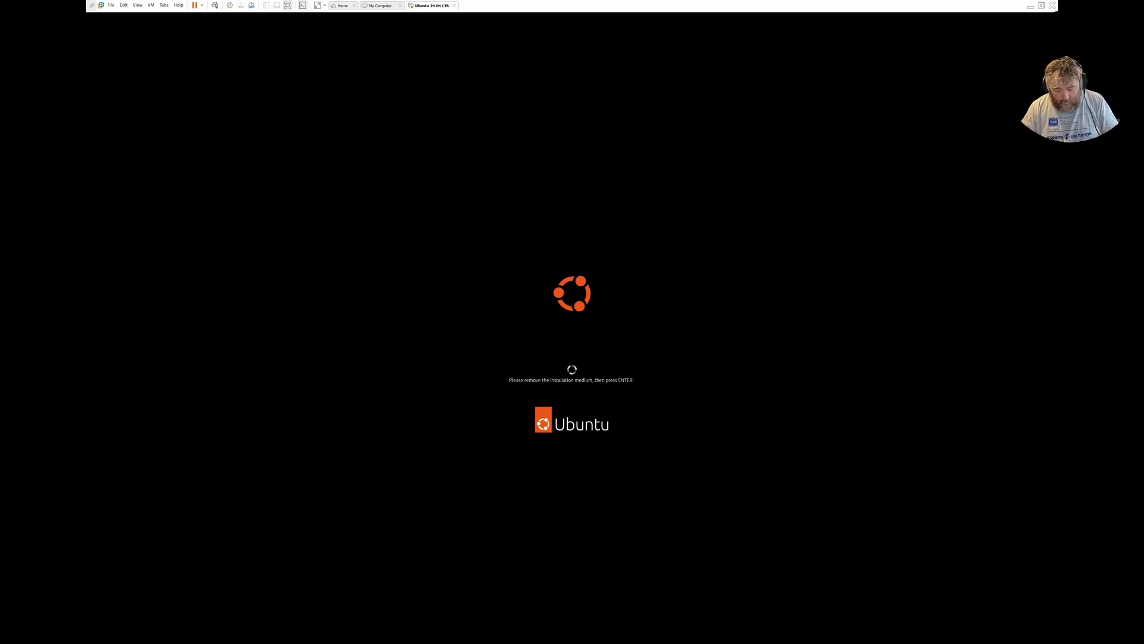
Switch the virtual machine from full screen to the console view
click(124, 6)
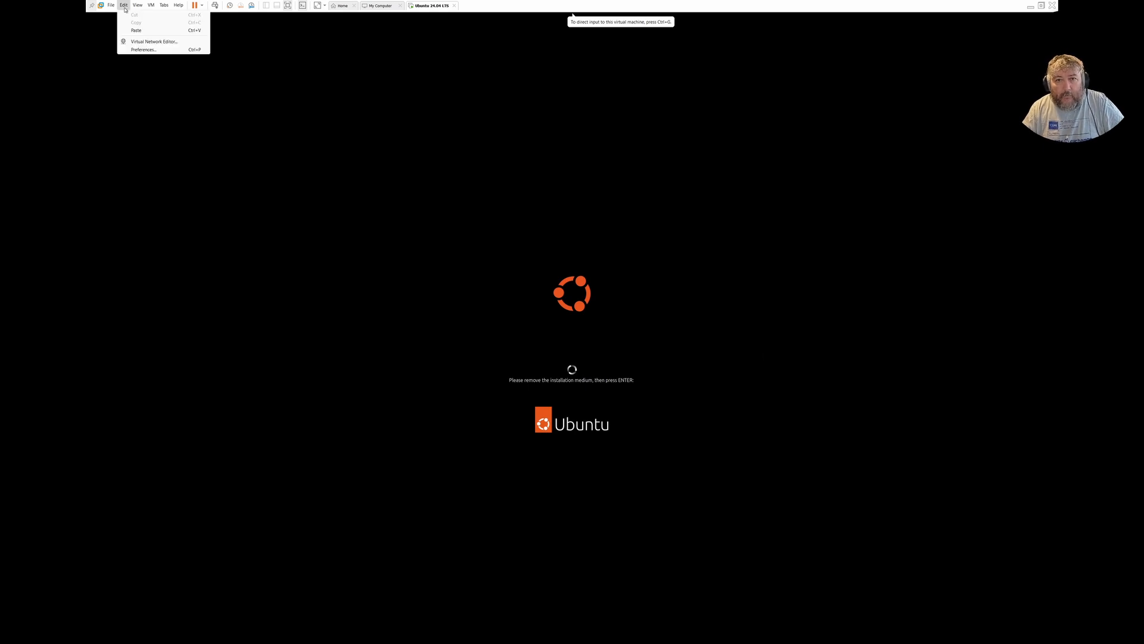
mouse_move(111, 6)
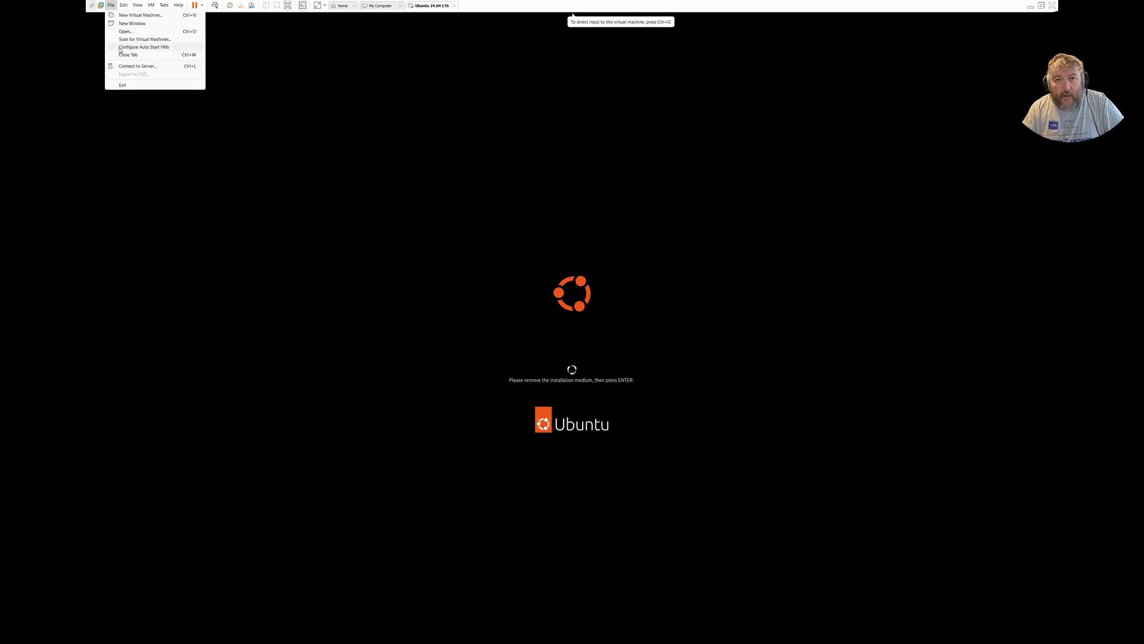
click(430, 9)
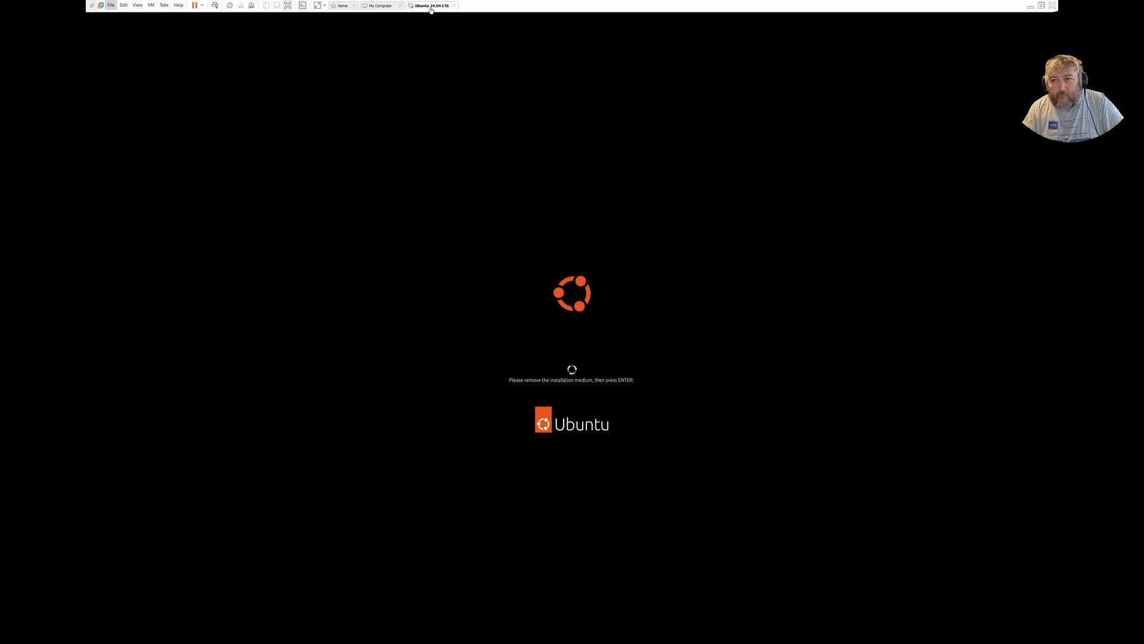
click(151, 5)
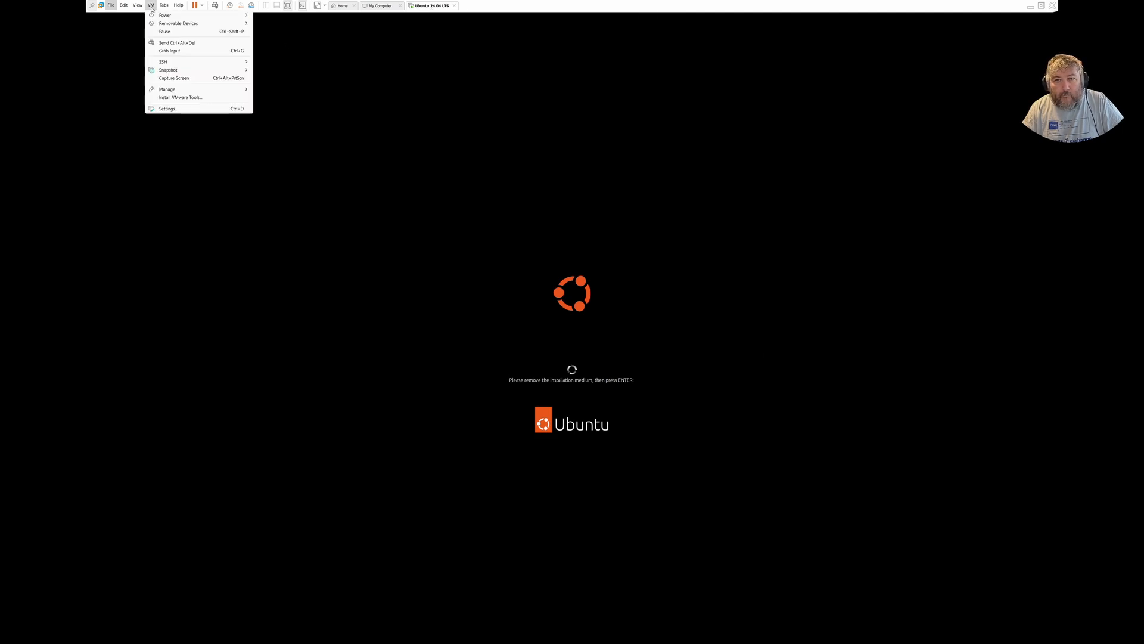
mouse_move(138, 6)
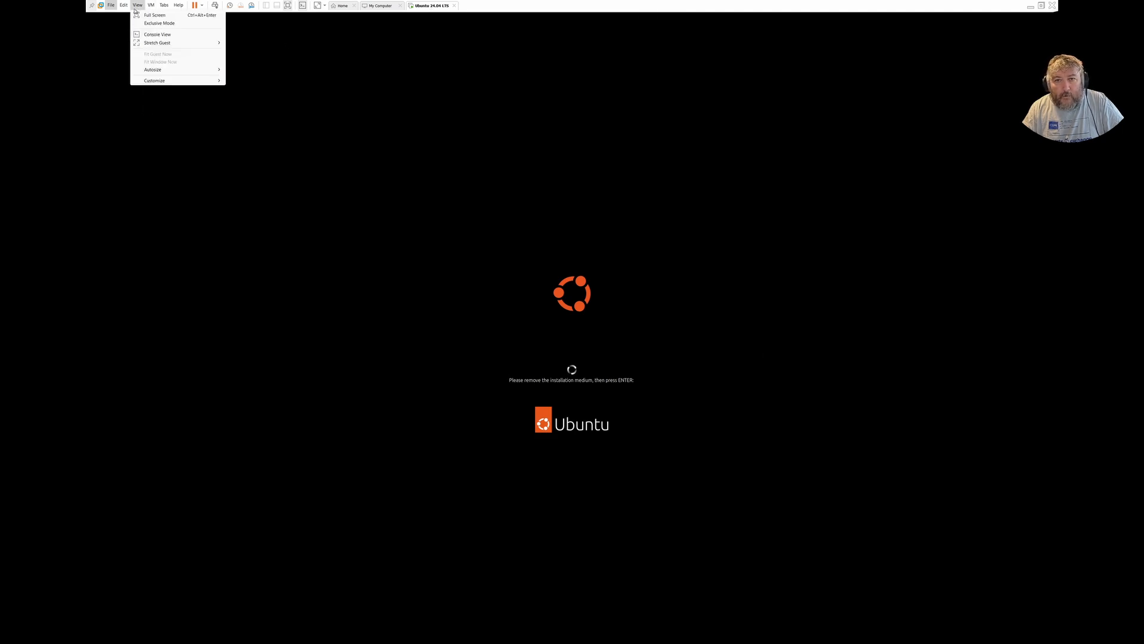
click(150, 37)
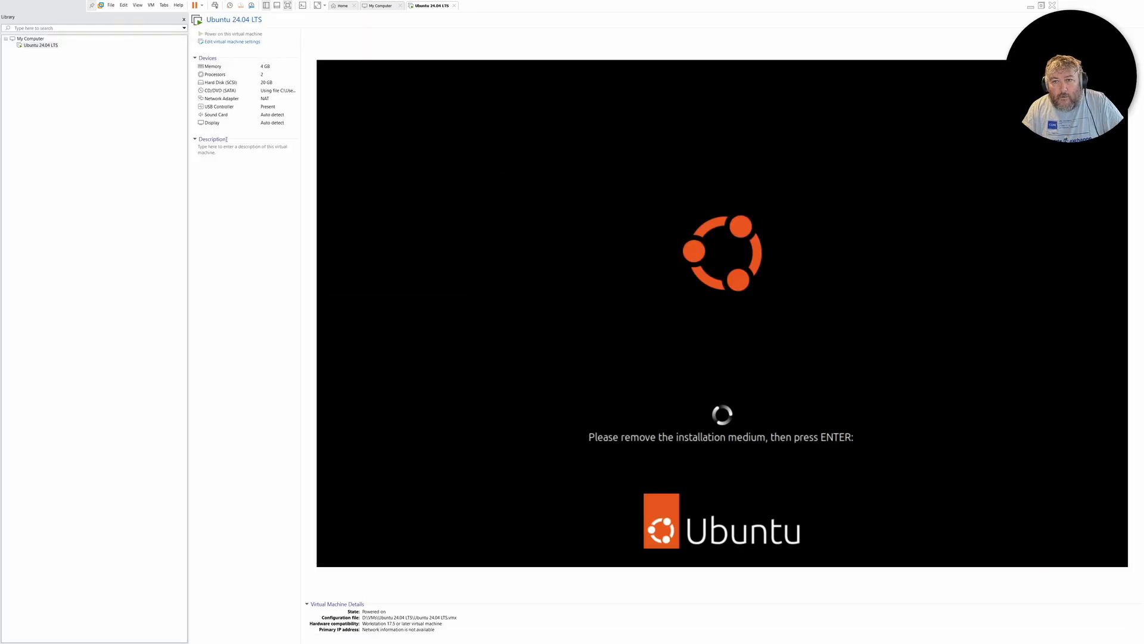
In the virtual machine settings, disable Connect at power on for the CD/DVD (SATA) drive and apply the change
click(223, 42)
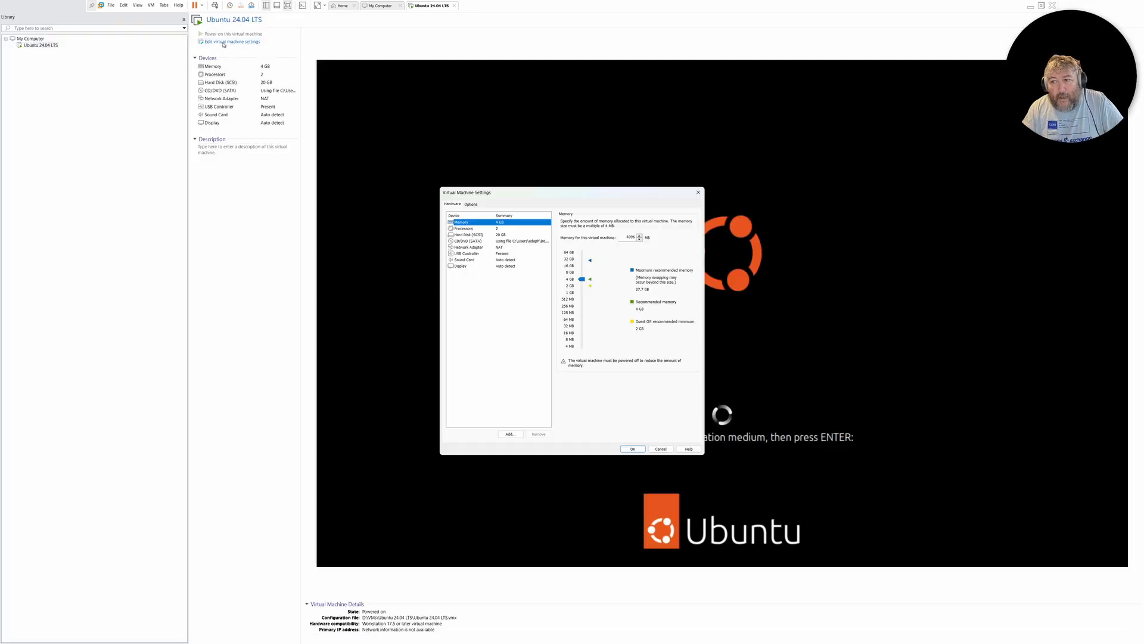
click(474, 241)
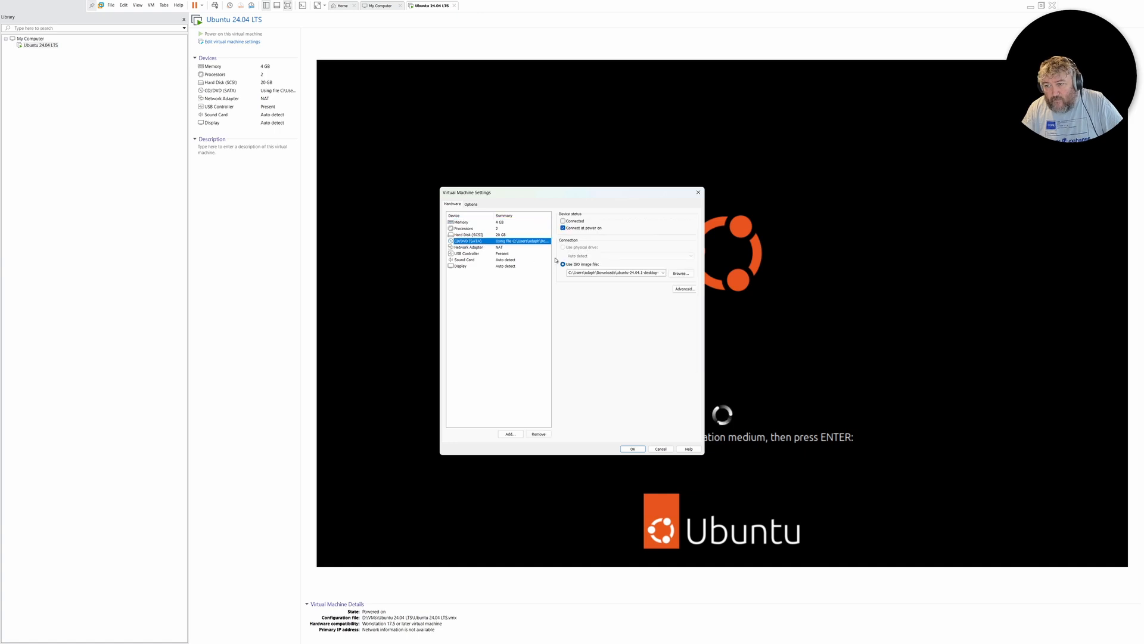
click(571, 229)
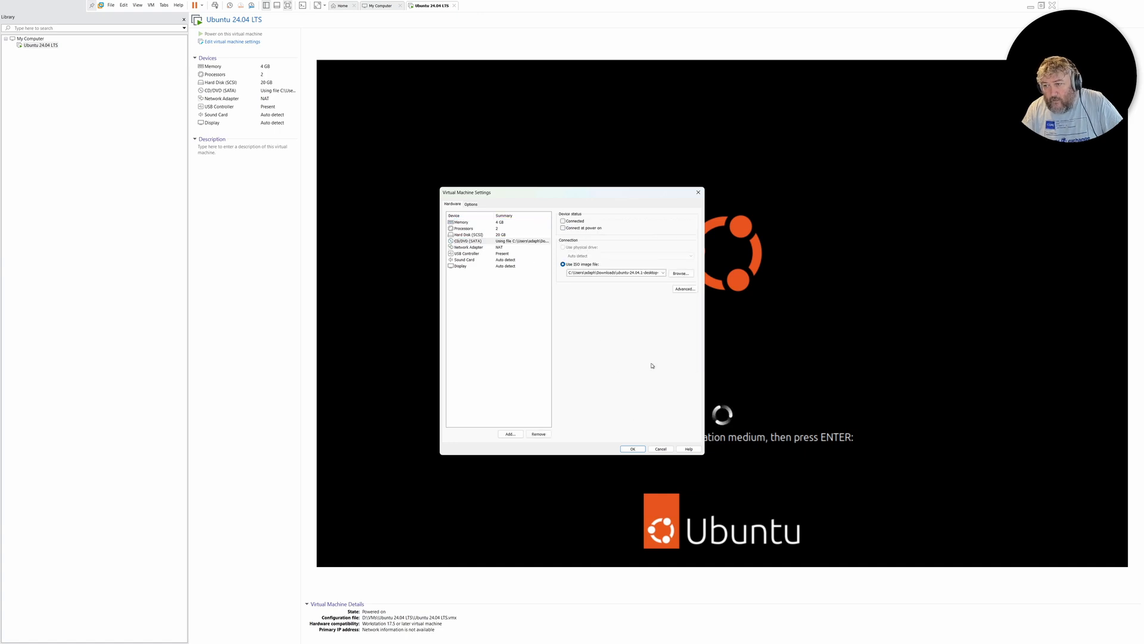
click(634, 451)
Return the virtual machine to full screen and acknowledge the installation medium's removal so that it reboots
key(ctrl+alt+Return)
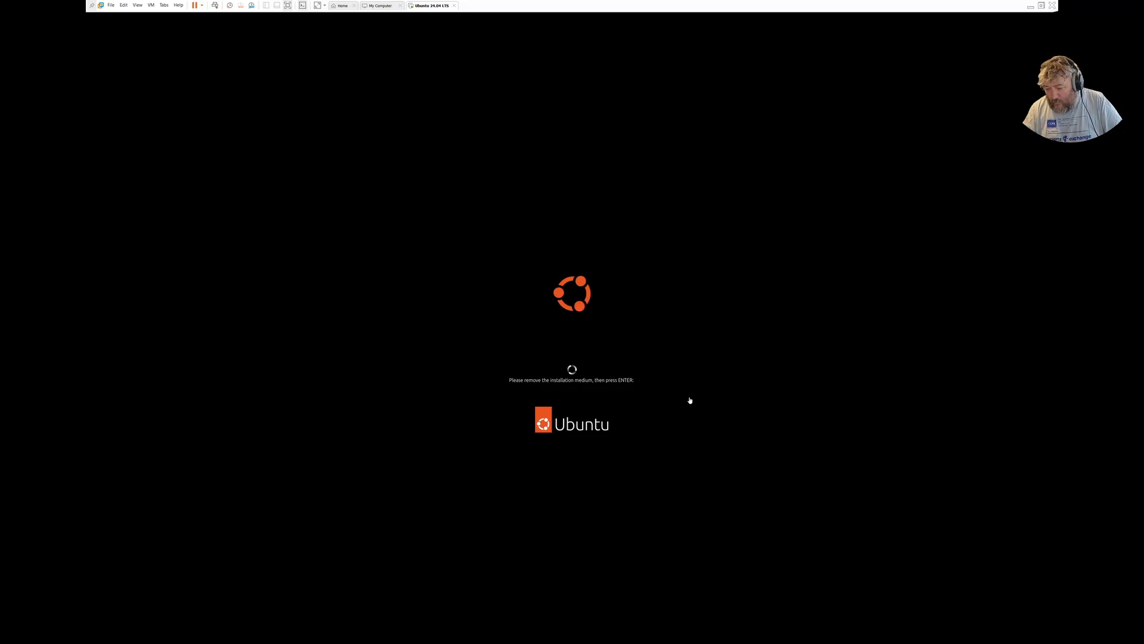
click(690, 401)
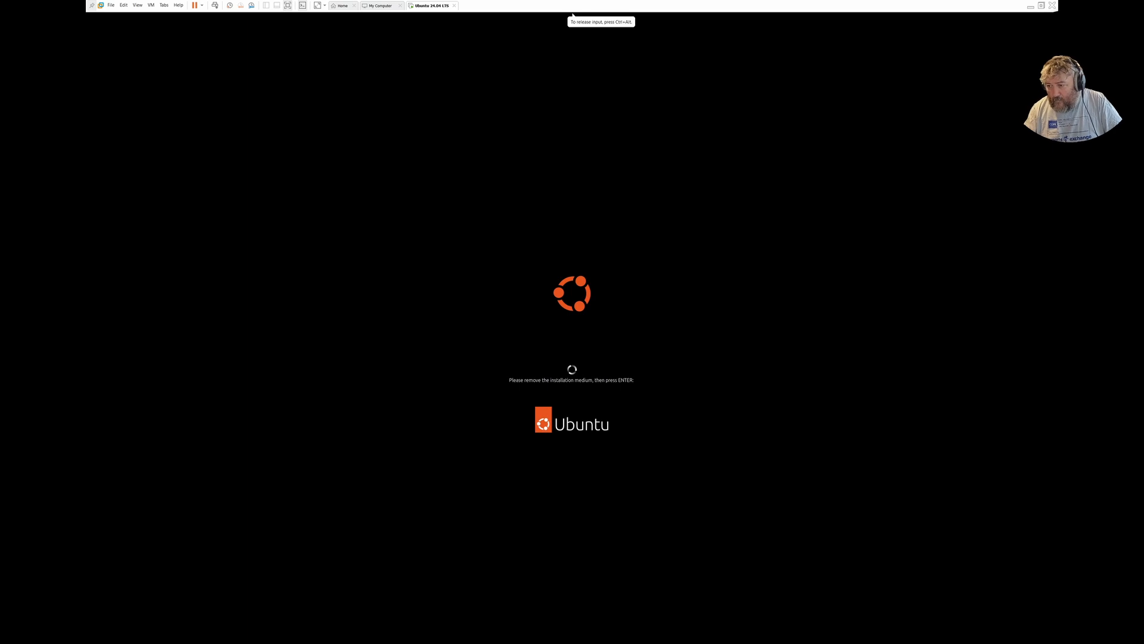
key(Return)
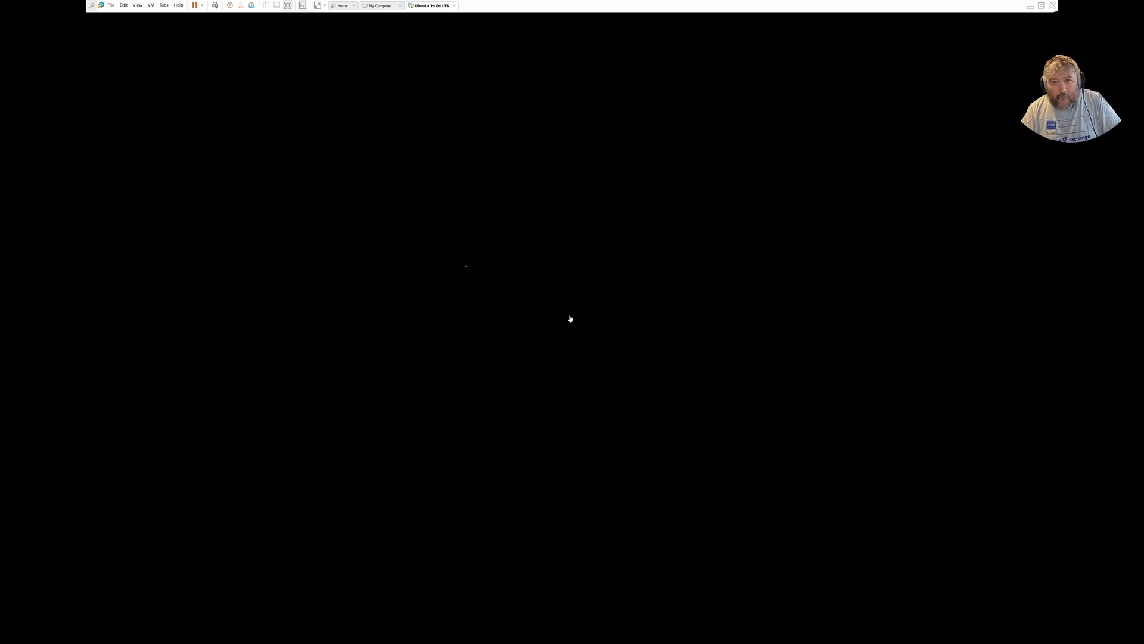
Switch the virtual machine to the console view and return it to full screen
click(141, 6)
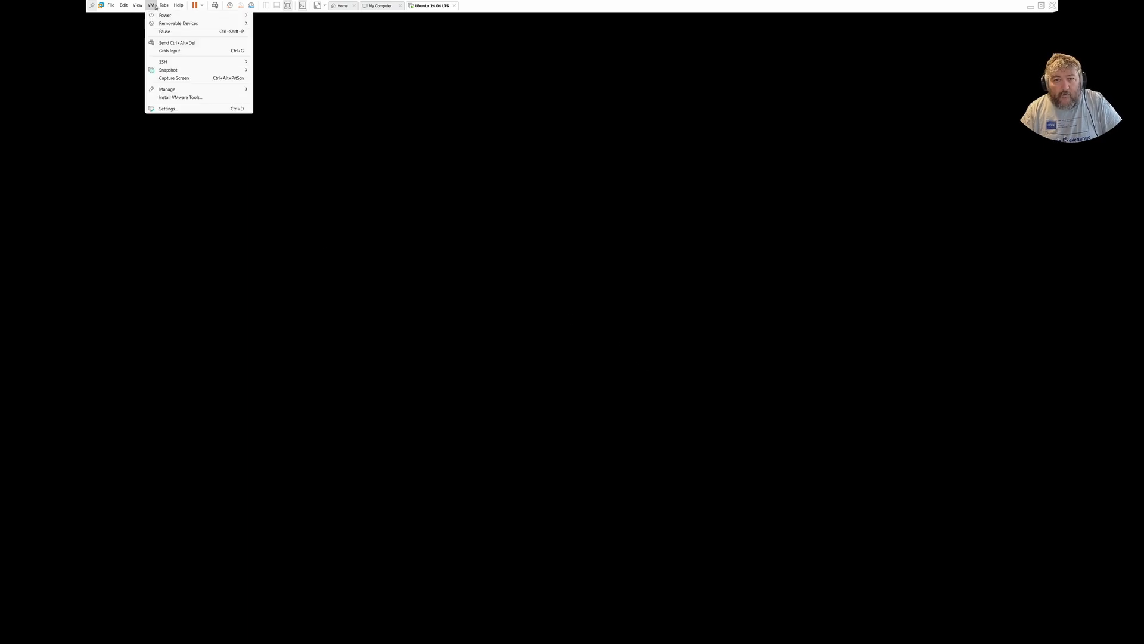
click(157, 34)
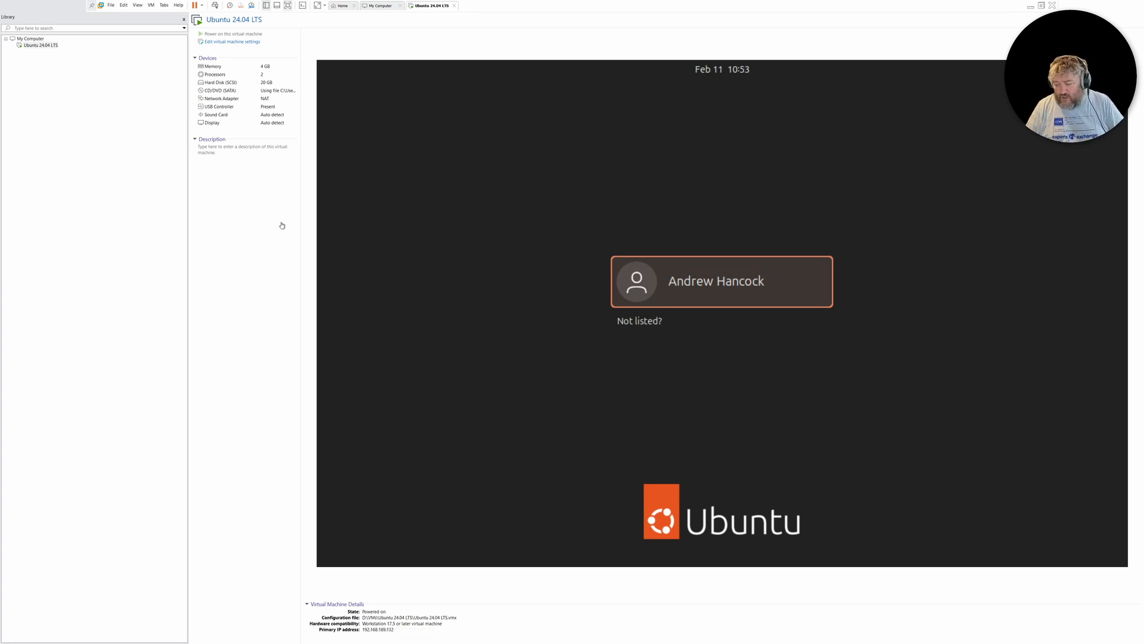
key(ctrl+alt+Return)
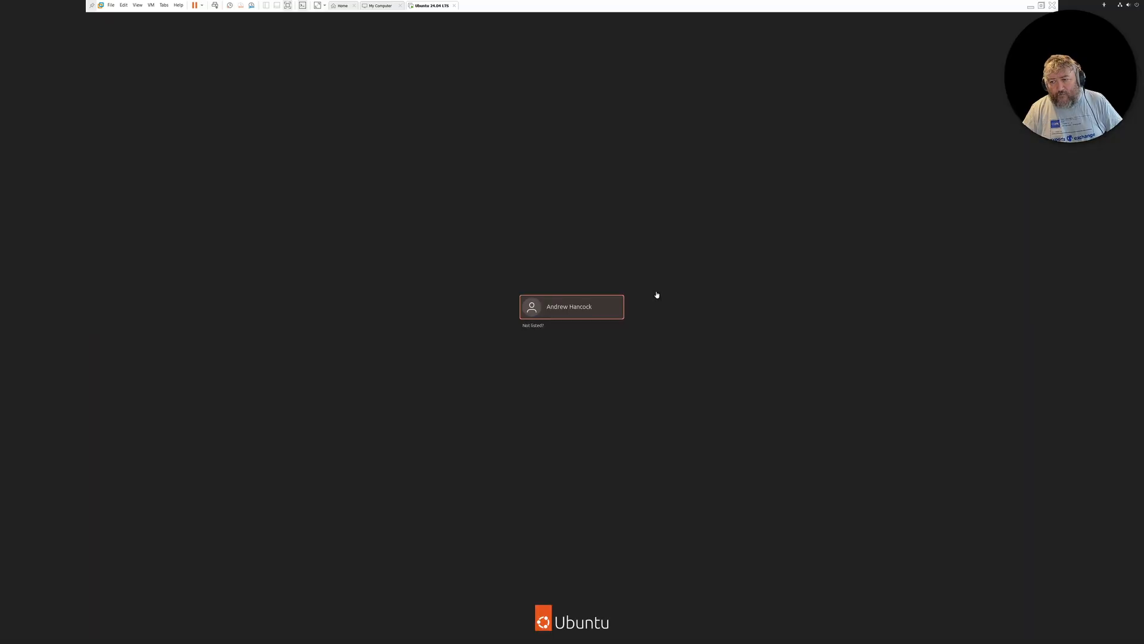
Log in to Ubuntu with the listed user account by entering the account password
click(587, 307)
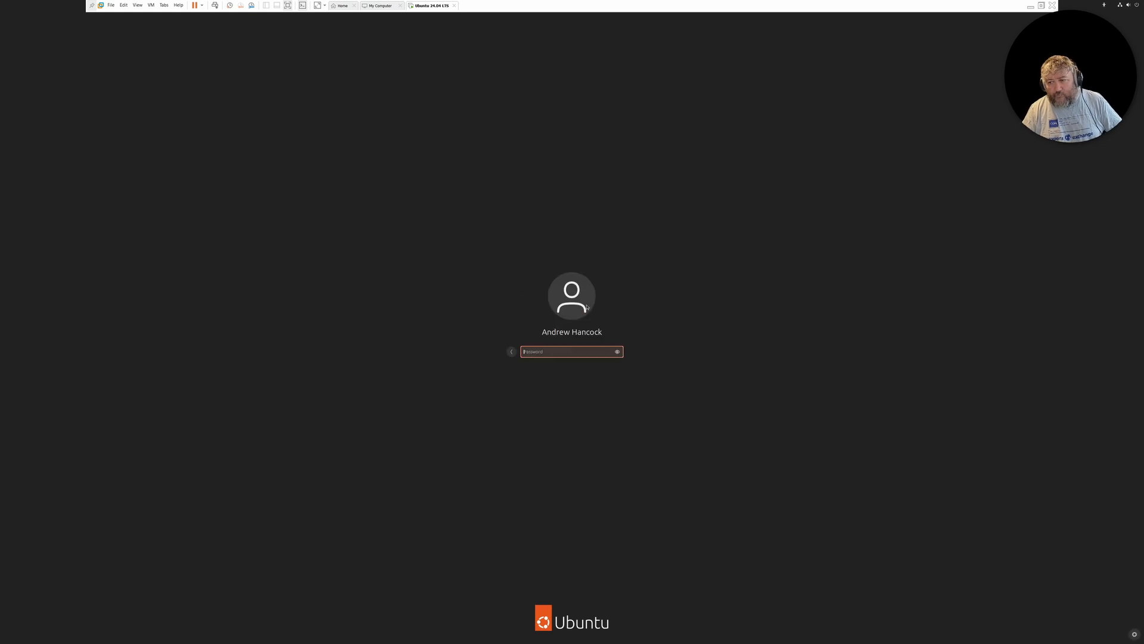
text(•••••••••••••)
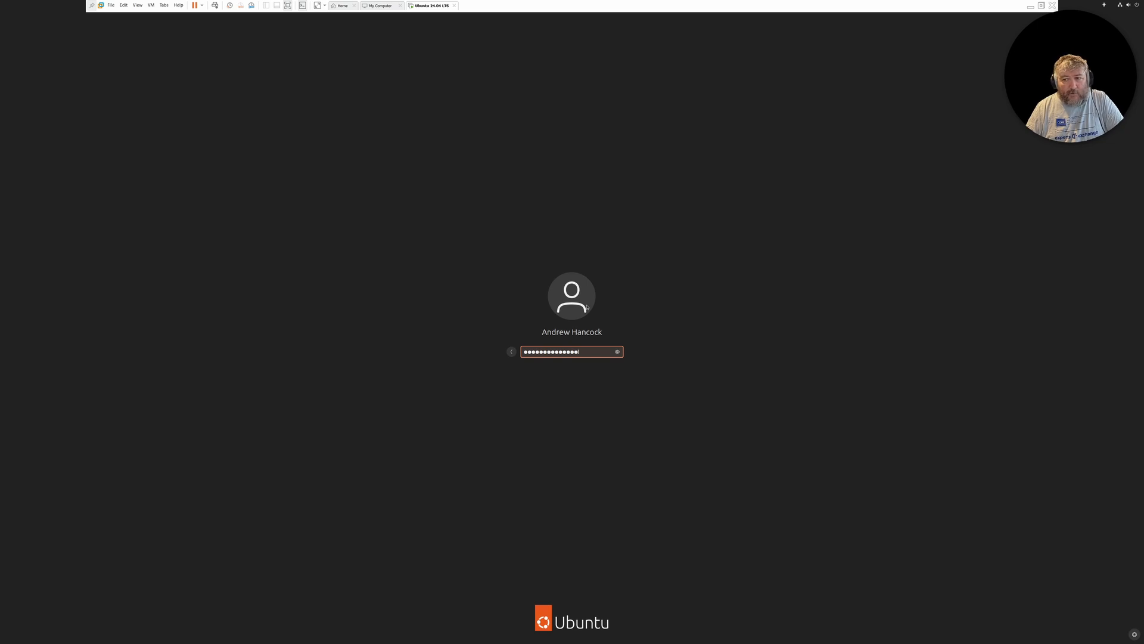
key(Return)
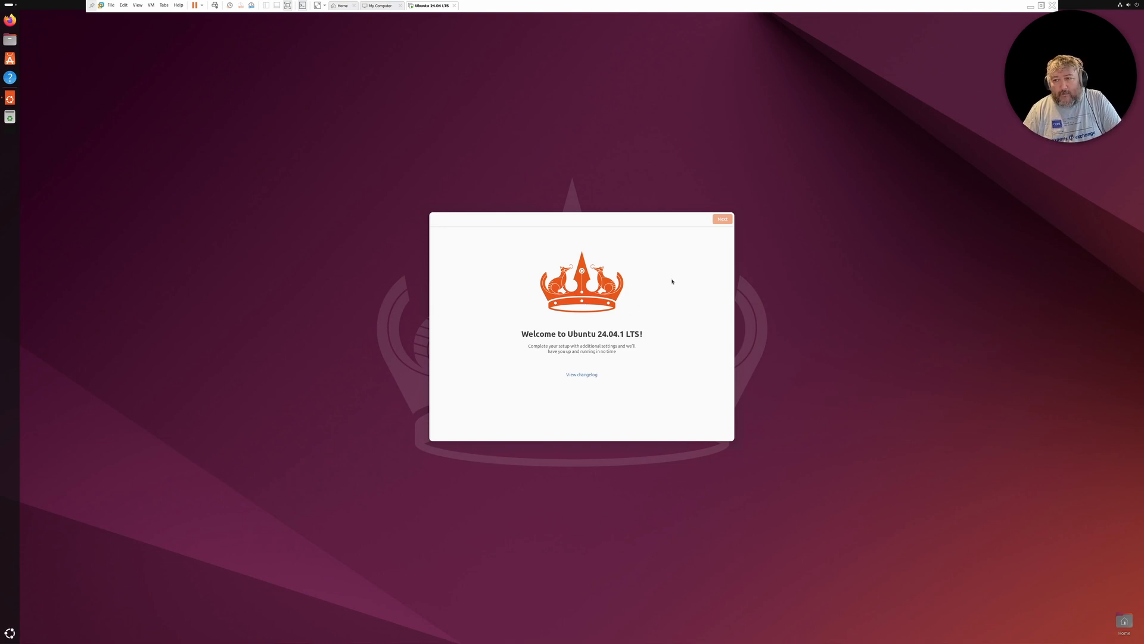
Complete Ubuntu's welcome setup, skipping Ubuntu Pro for now and choosing not to share system data
click(723, 219)
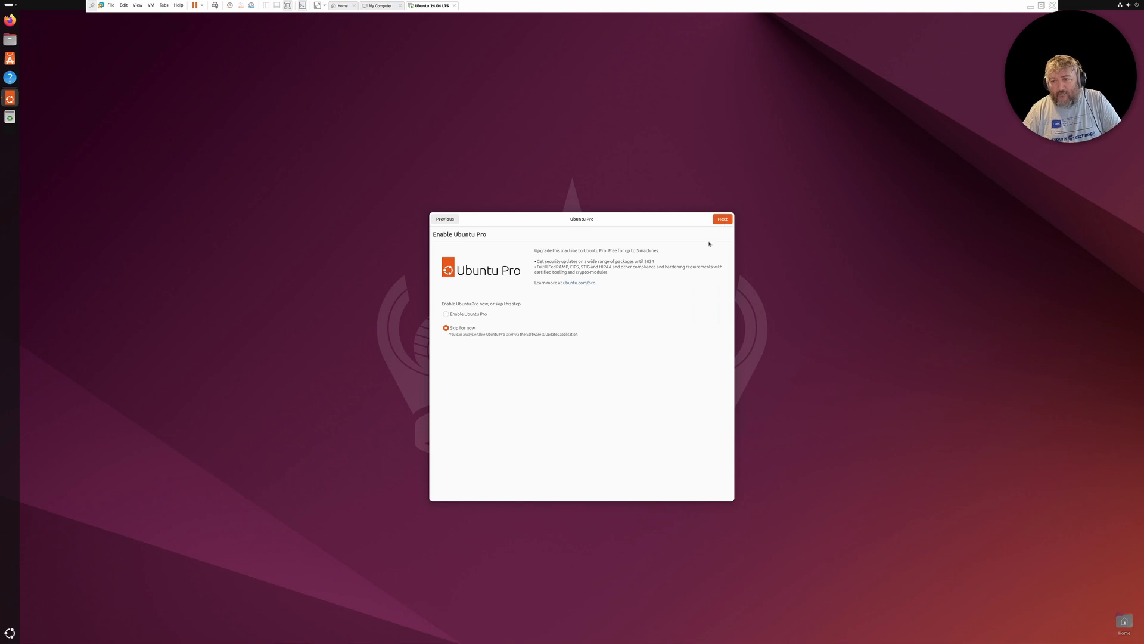
click(721, 220)
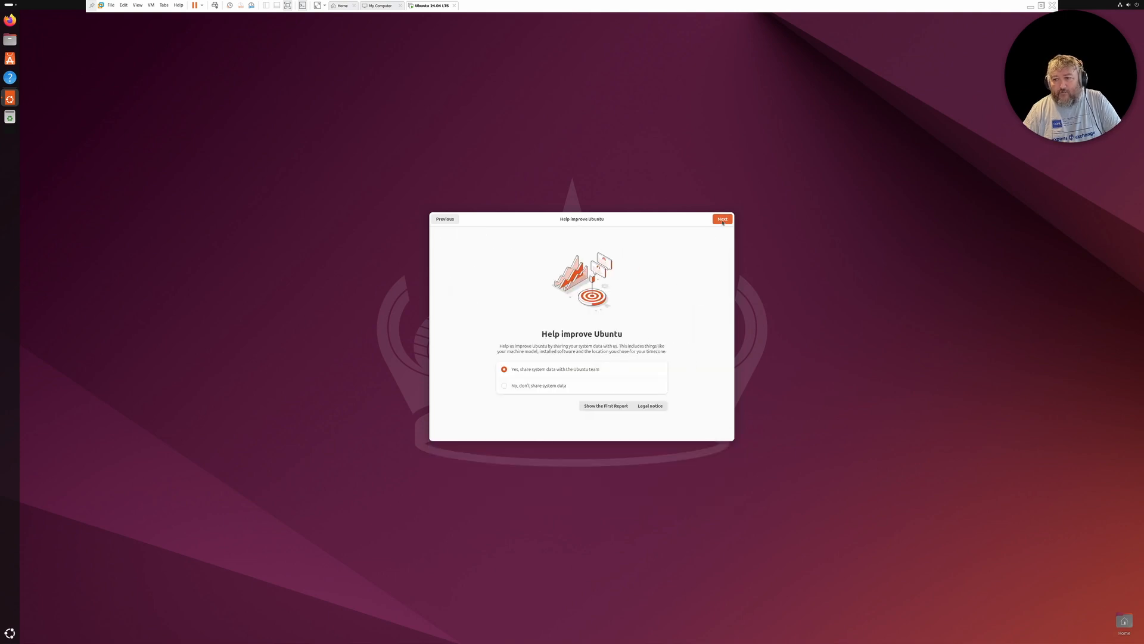
click(543, 386)
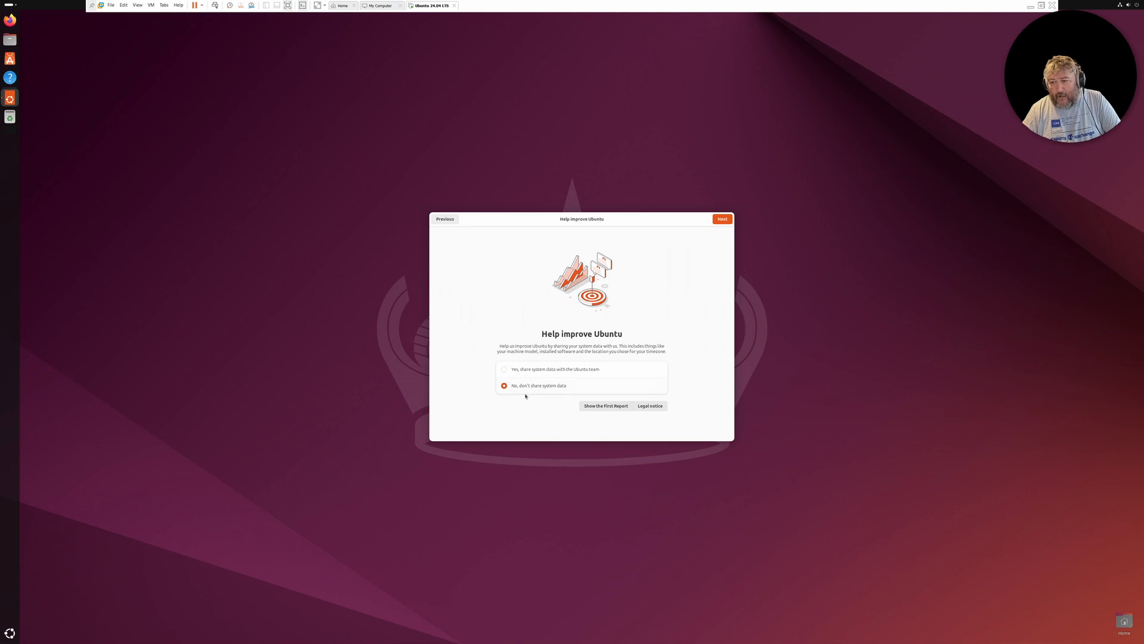
click(723, 218)
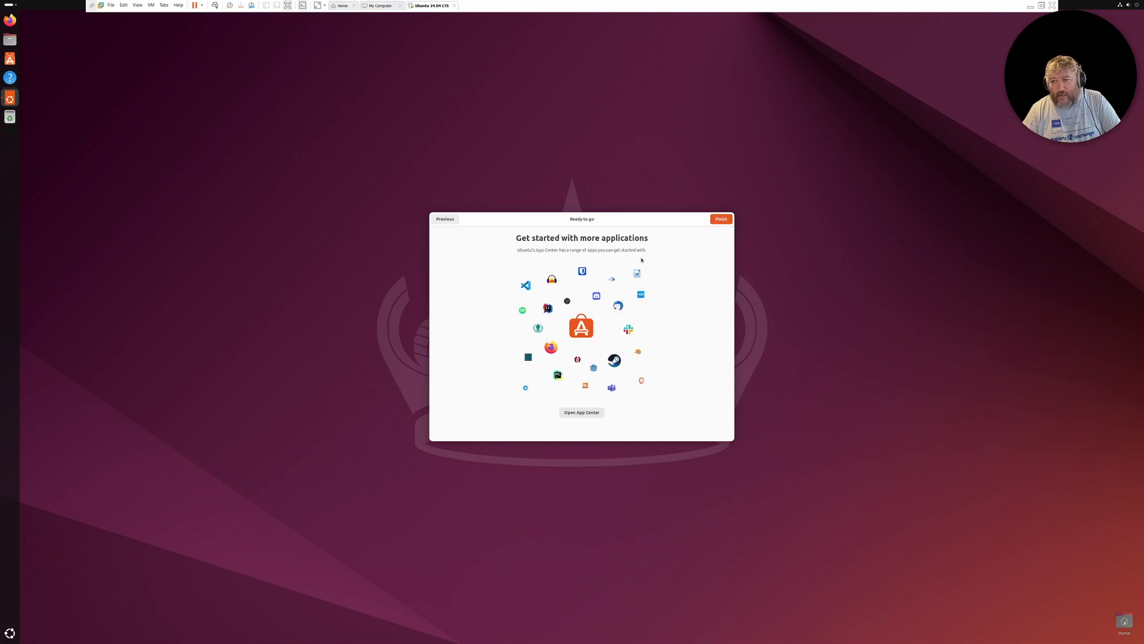
click(719, 219)
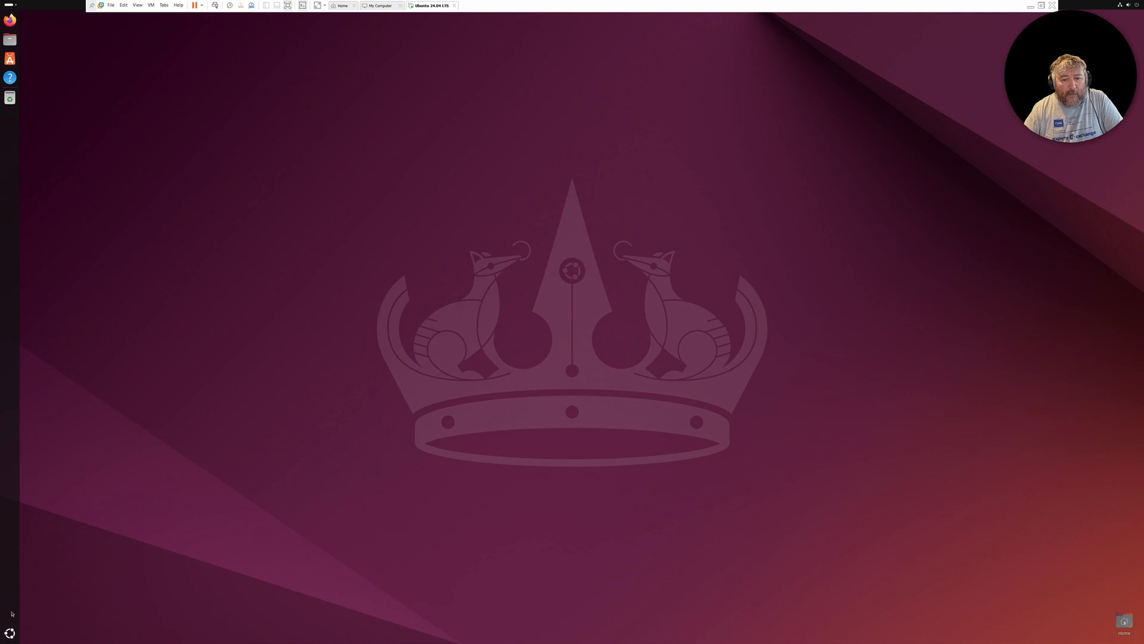
Open a Terminal in Ubuntu and move its window away from the desktop's upper-left corner
click(9, 633)
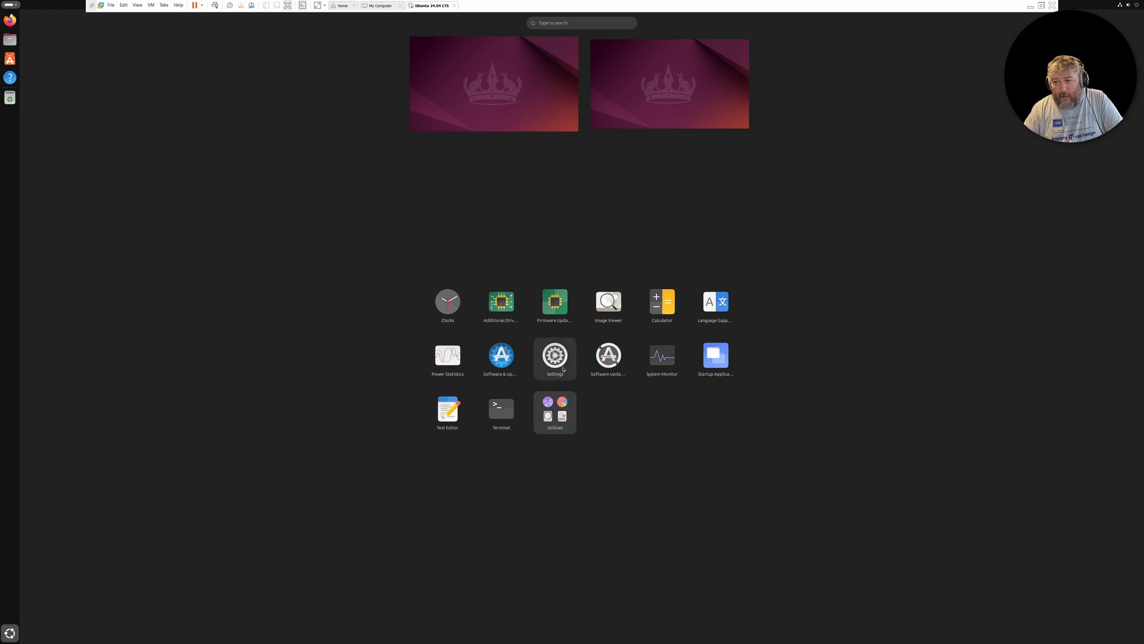
click(501, 414)
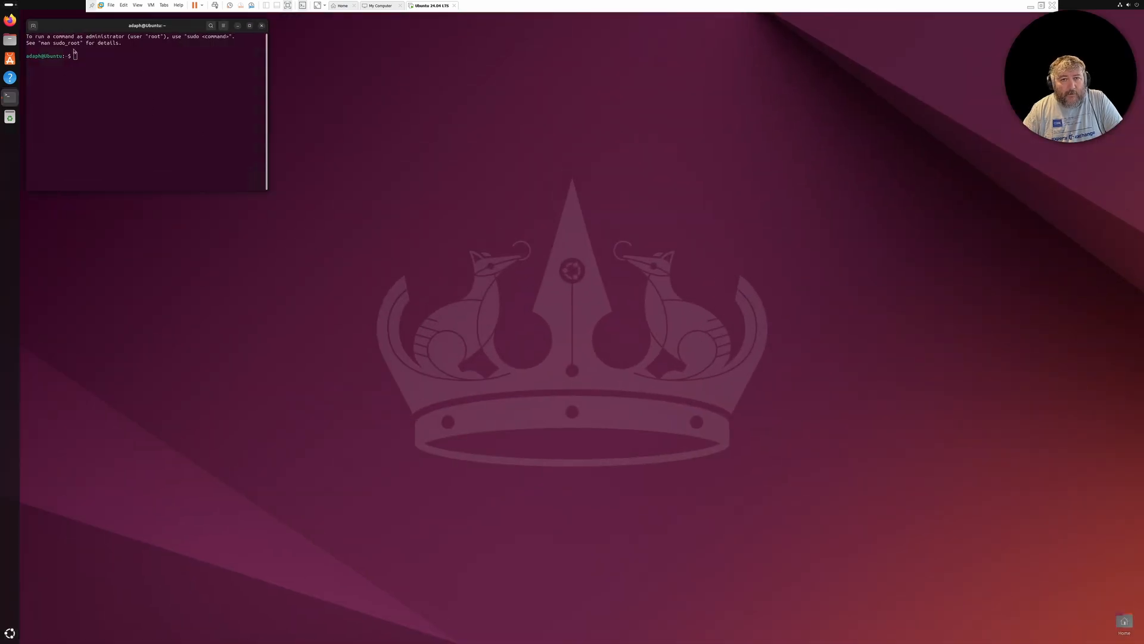
drag(52, 21, 142, 148)
Refresh the package lists with sudo apt-get update, entering the account password for sudo
text(sudo apt-ge)
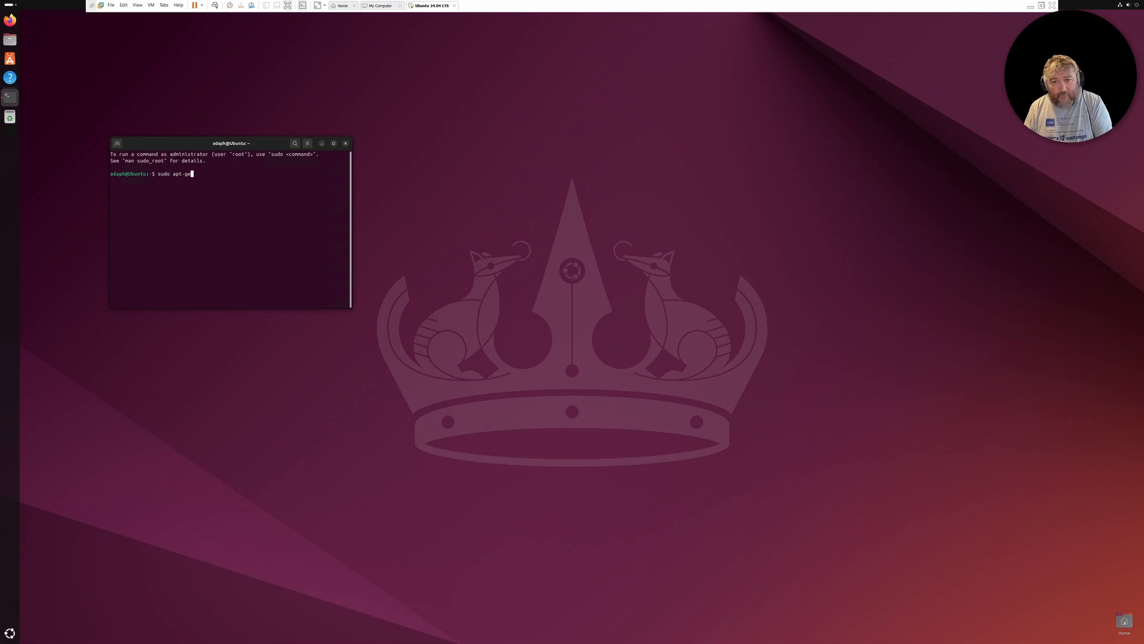
text(t update)
text(s)
key(Return)
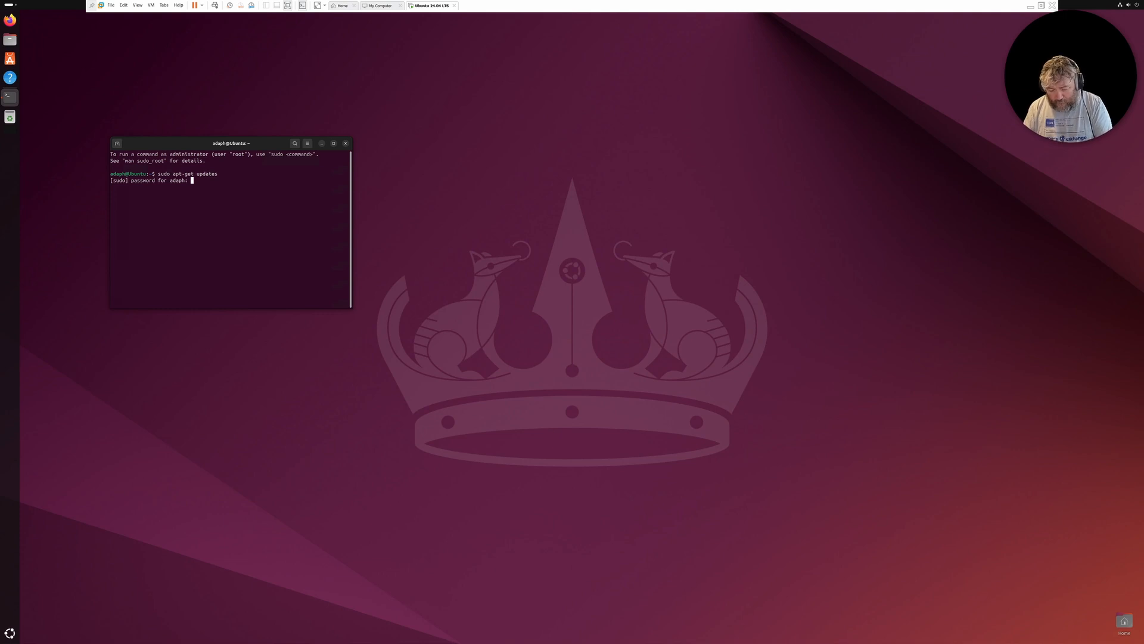
key(Return)
key(Up)
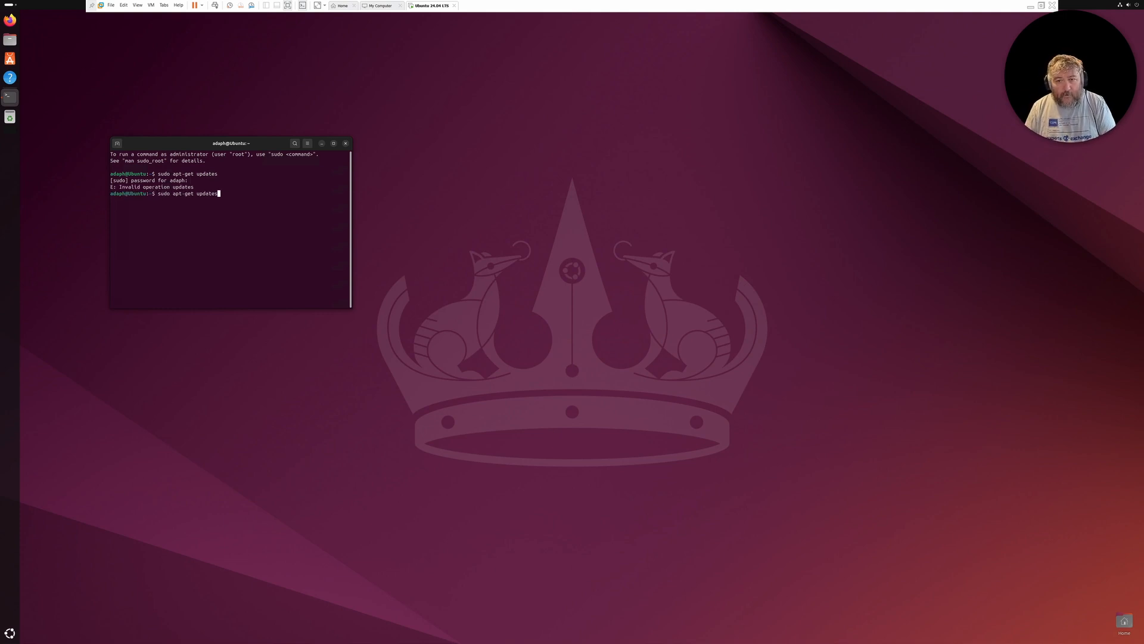
key(BackSpace)
key(Return)
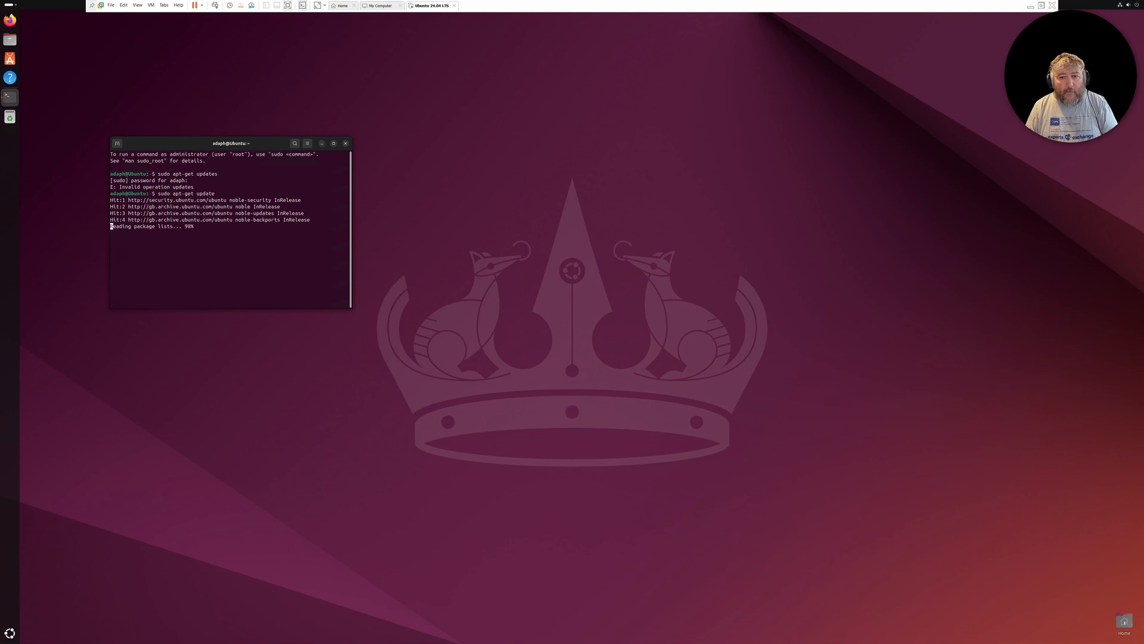
Upgrade the installed packages with sudo apt-get upgrade, answering y to continue, and dismiss the Software Updater
key(Up)
key(BackSpace)
key(BackSpace)
key(BackSpace)
key(BackSpace)
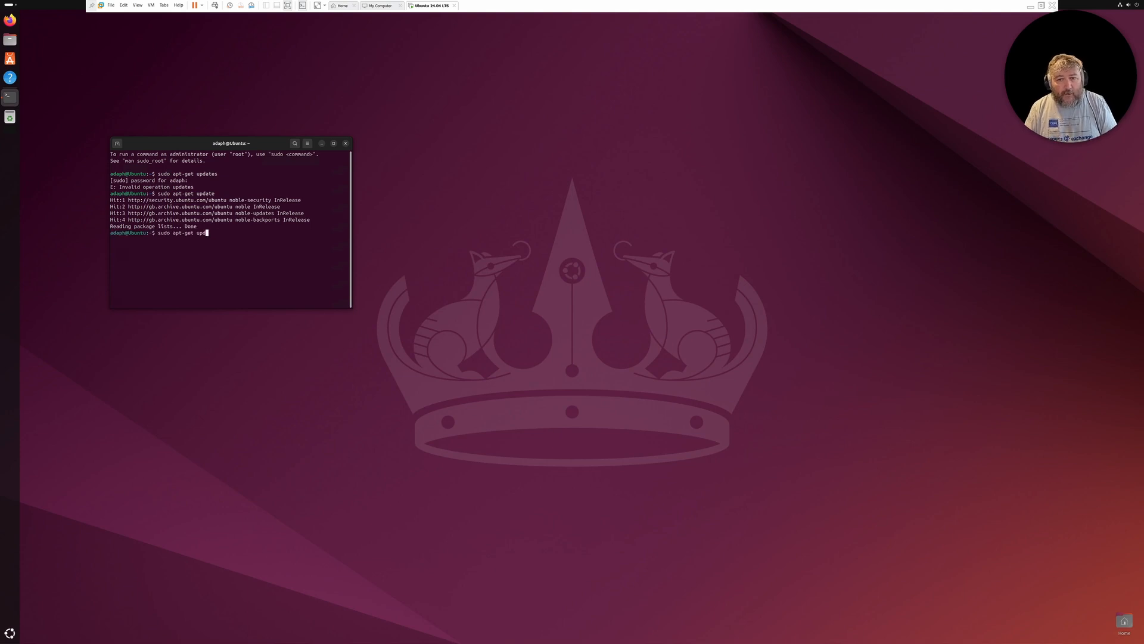
text(grade)
key(Return)
text(y)
key(Return)
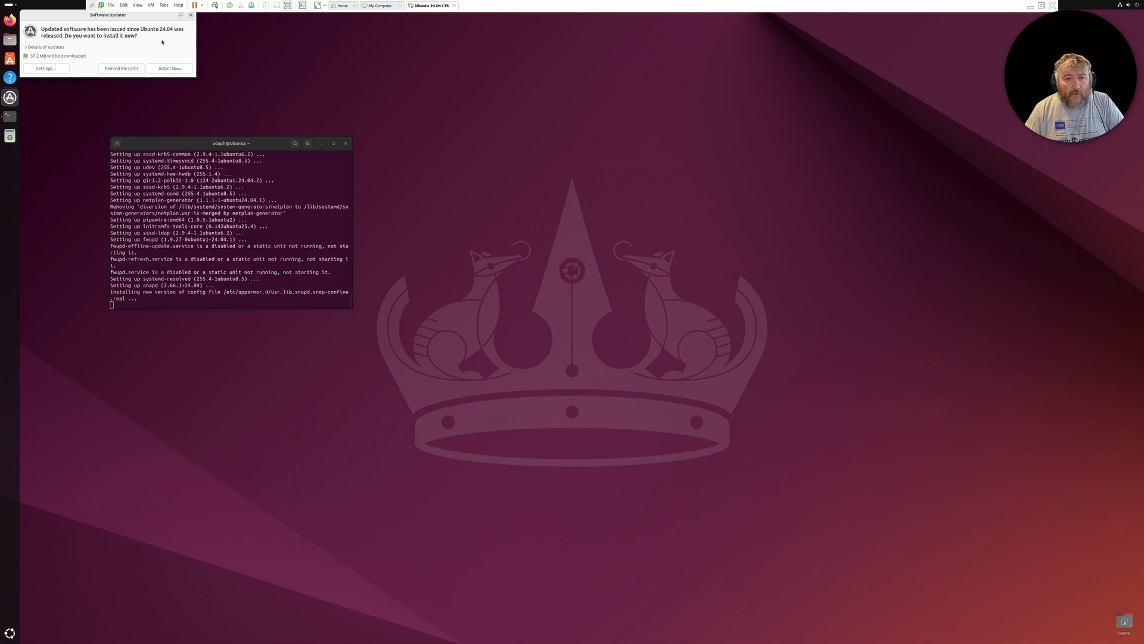
click(190, 18)
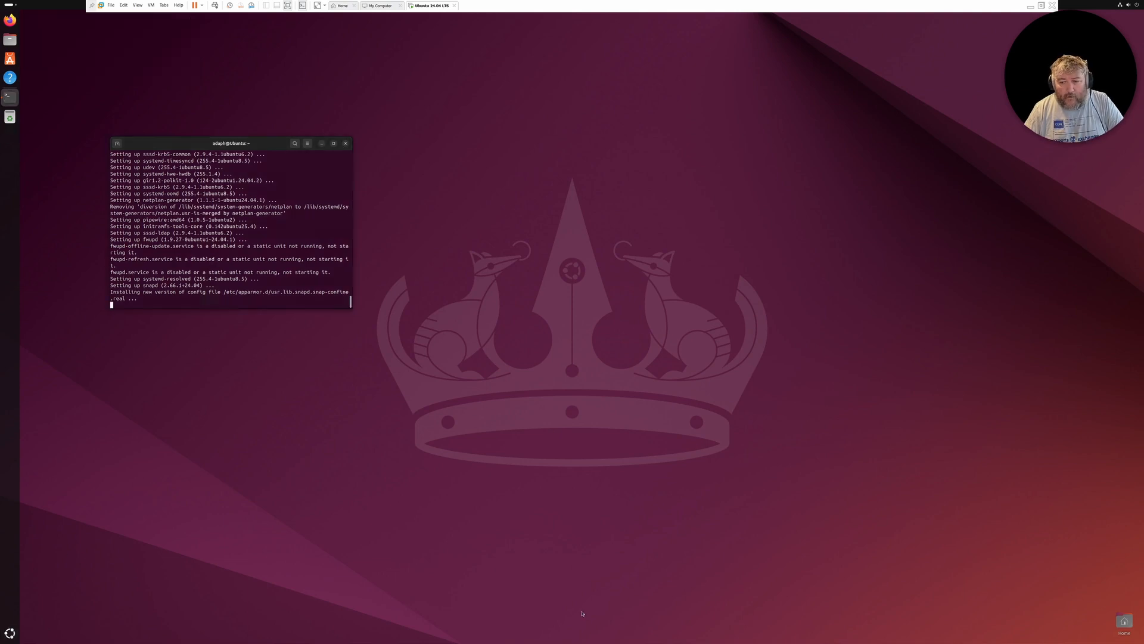
Leave full screen, and on the Windows host open Command Prompt for vctl with an additional Ubuntu session beside the guest terminal
click(1042, 6)
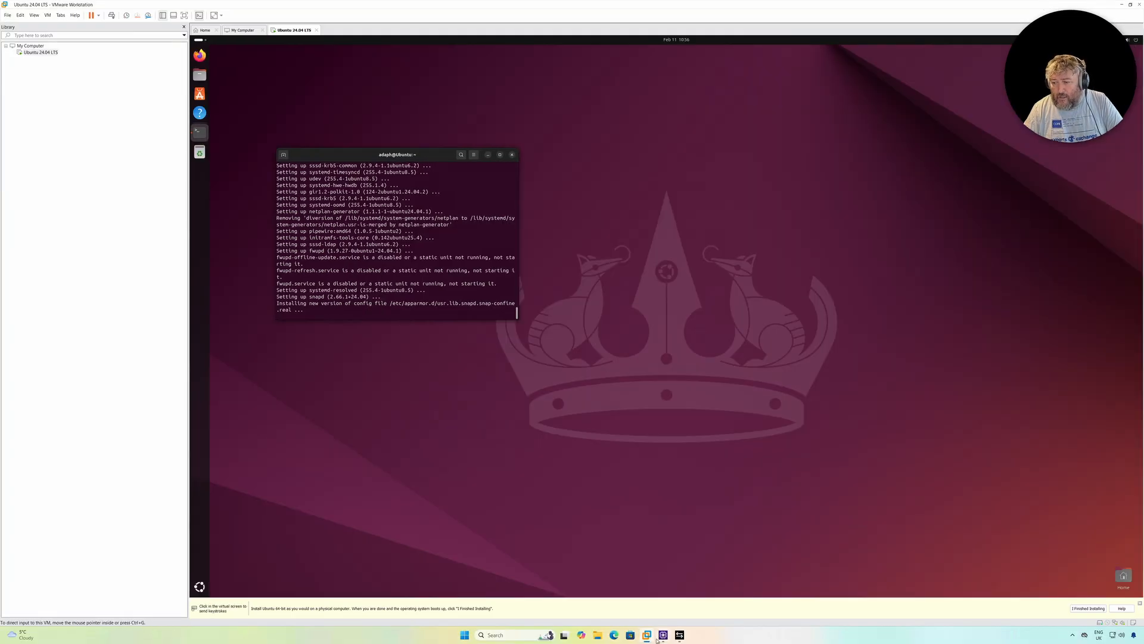
mouse_move(672, 636)
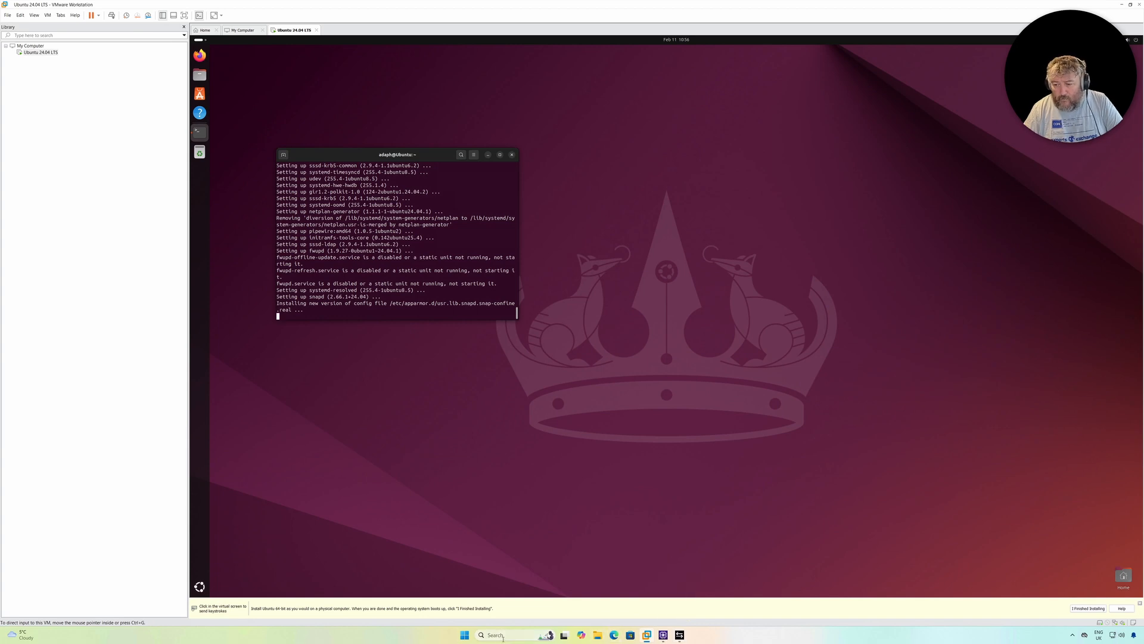
click(465, 635)
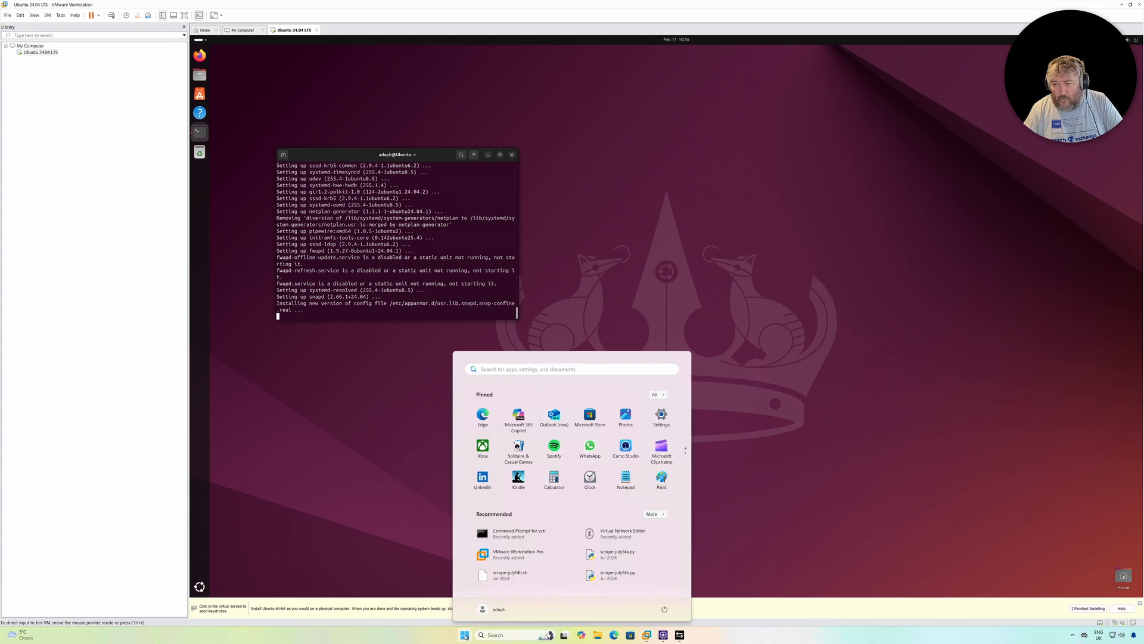
click(512, 533)
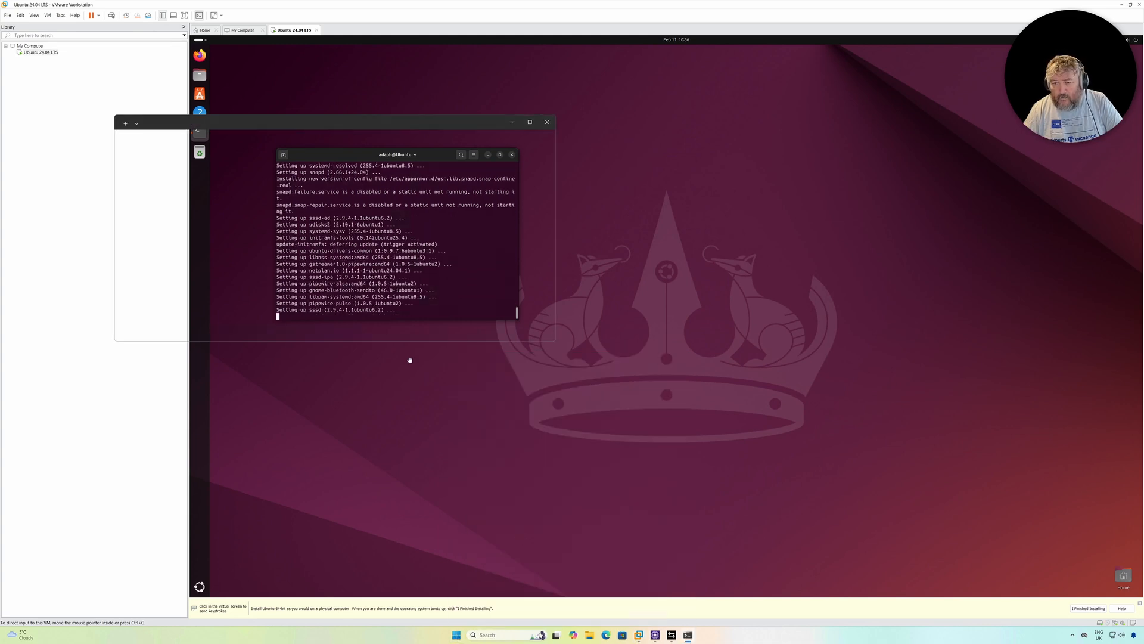
click(225, 123)
click(235, 173)
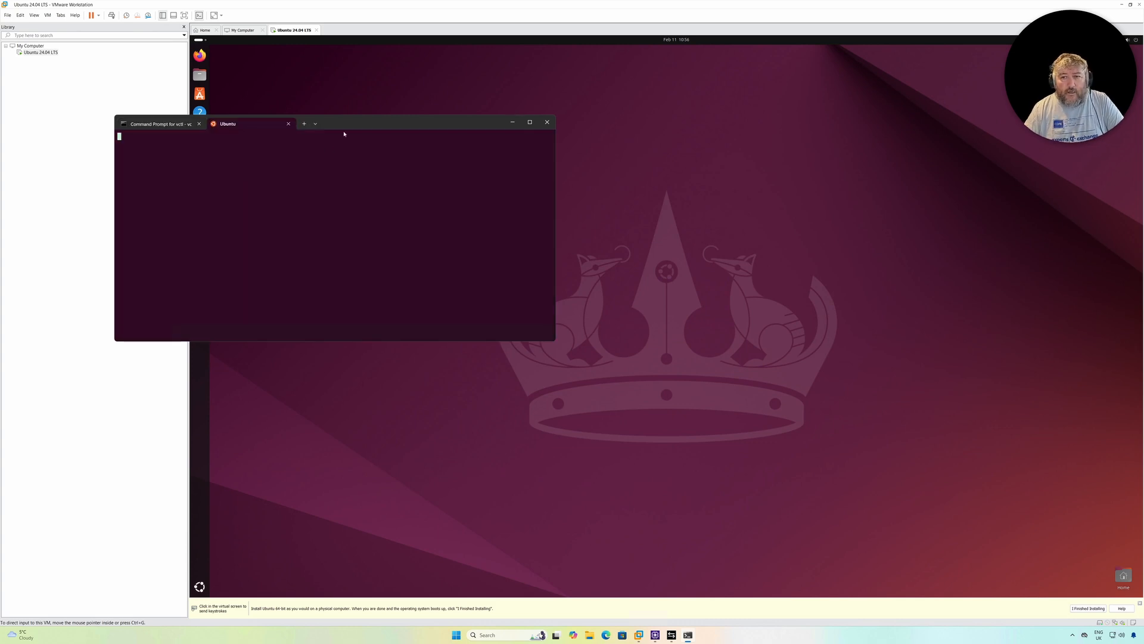
drag(343, 133, 700, 139)
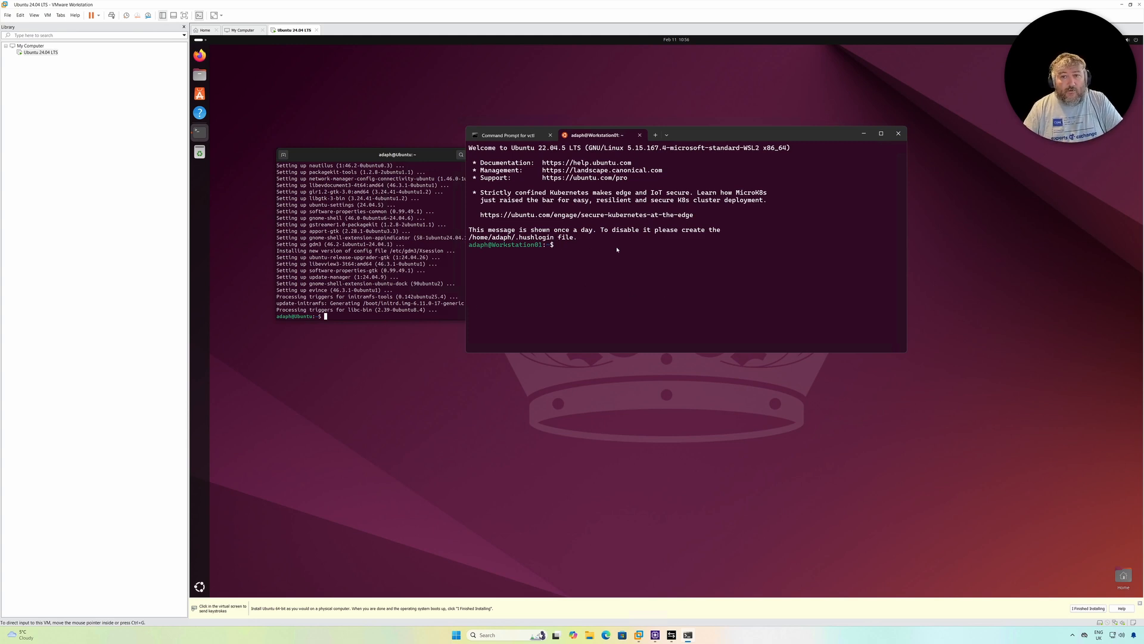
In the virtual machine's terminal, run sudo apt-get dist-upgrade and answer Y to continue
click(370, 241)
key(Up)
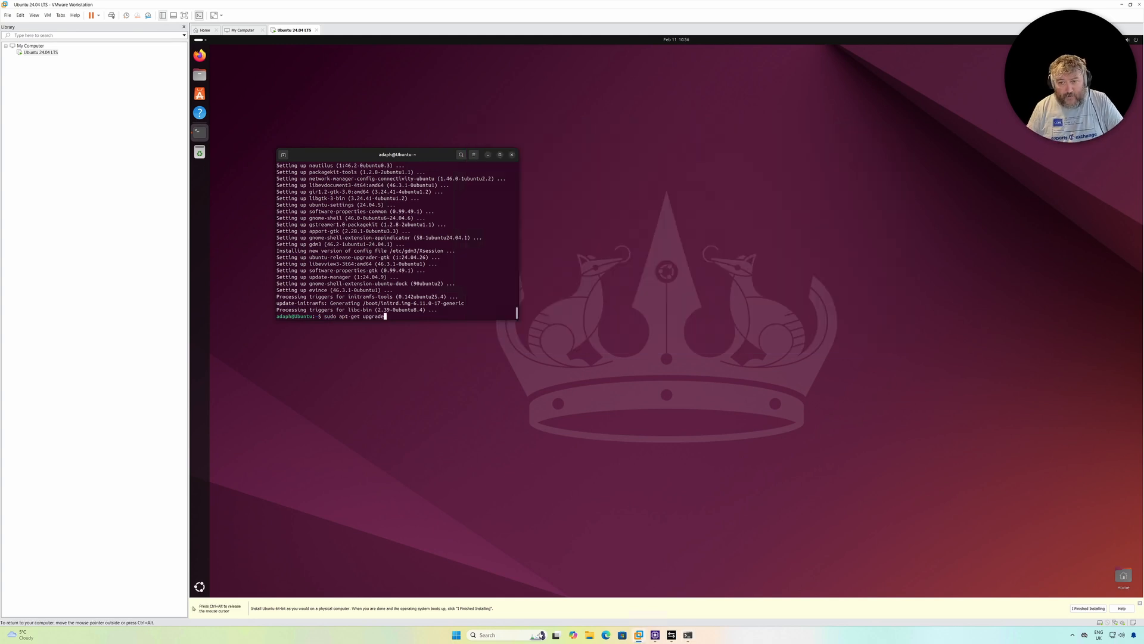
key(BackSpace)
key(BackSpace)
key(BackSpace)
key(BackSpace)
key(BackSpace)
key(BackSpace)
key(BackSpace)
text(dist-upgrade)
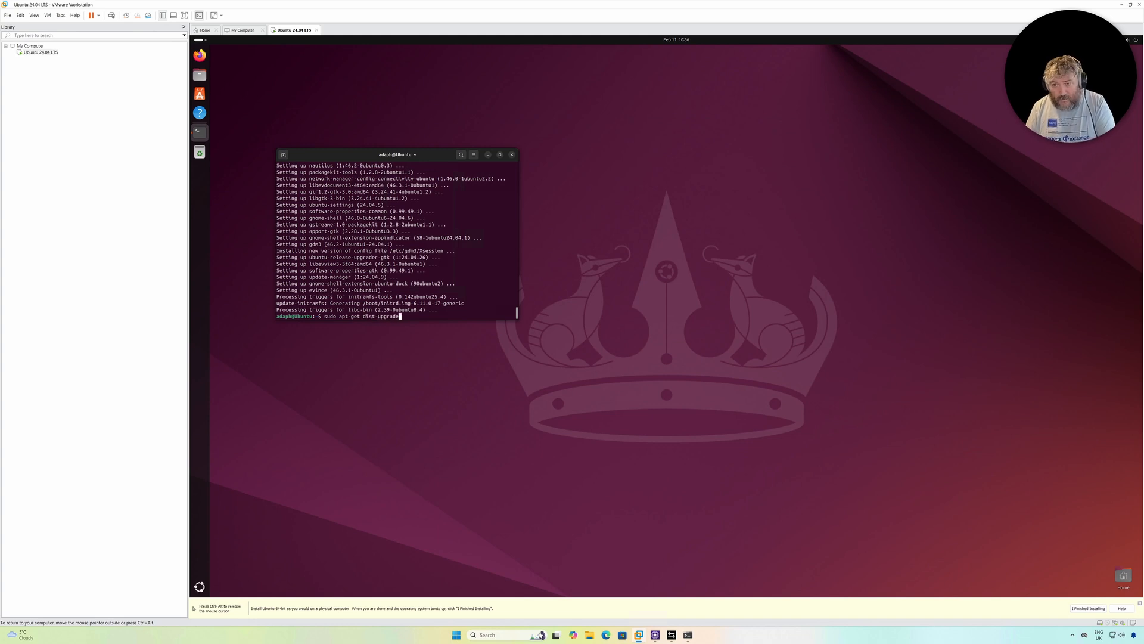
key(Return)
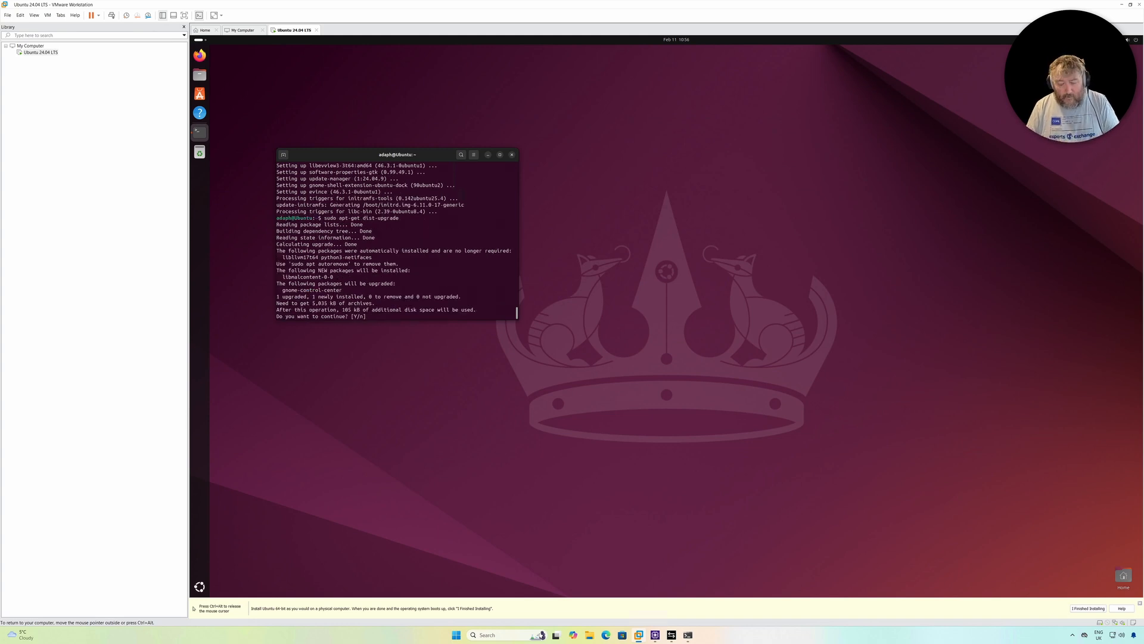
text(Y)
key(Return)
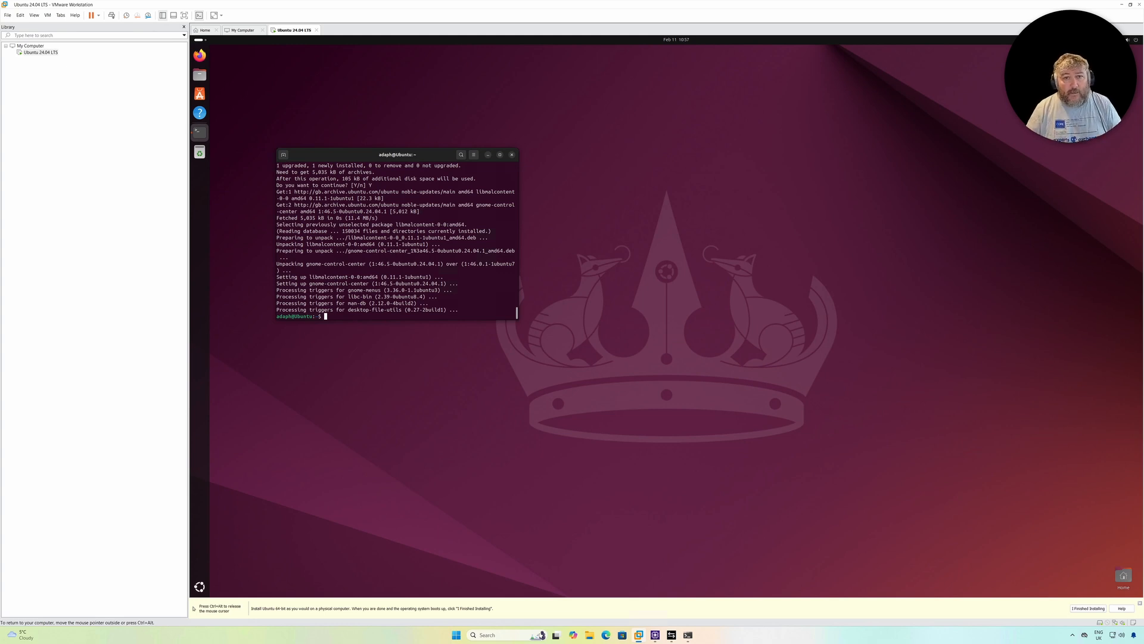
Show the product and version information for VMware Workstation
click(74, 15)
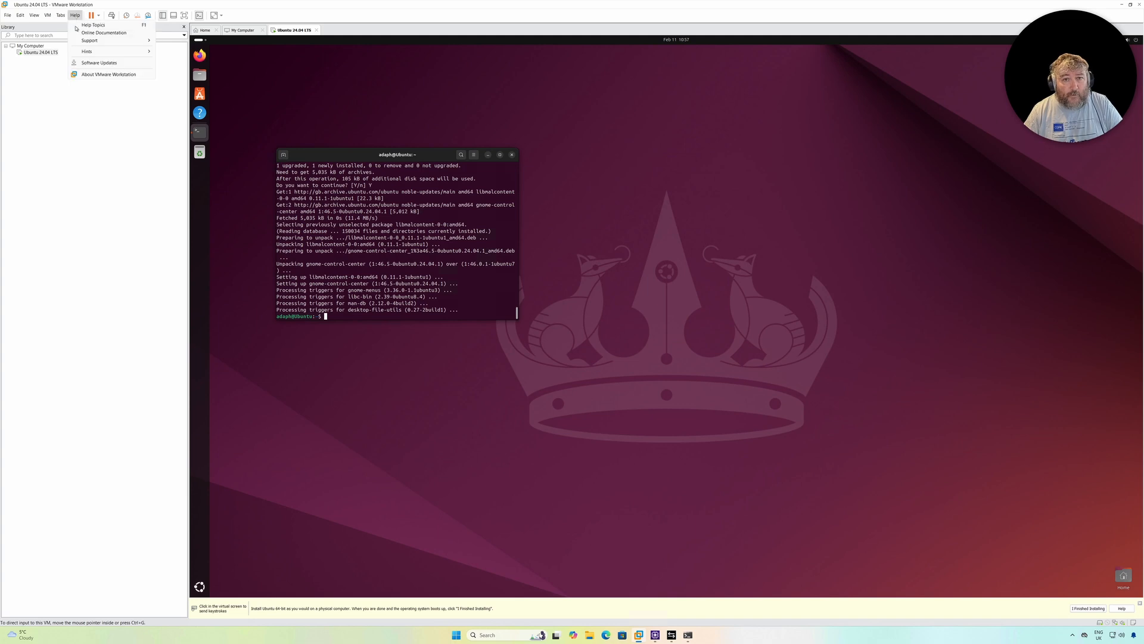
click(88, 74)
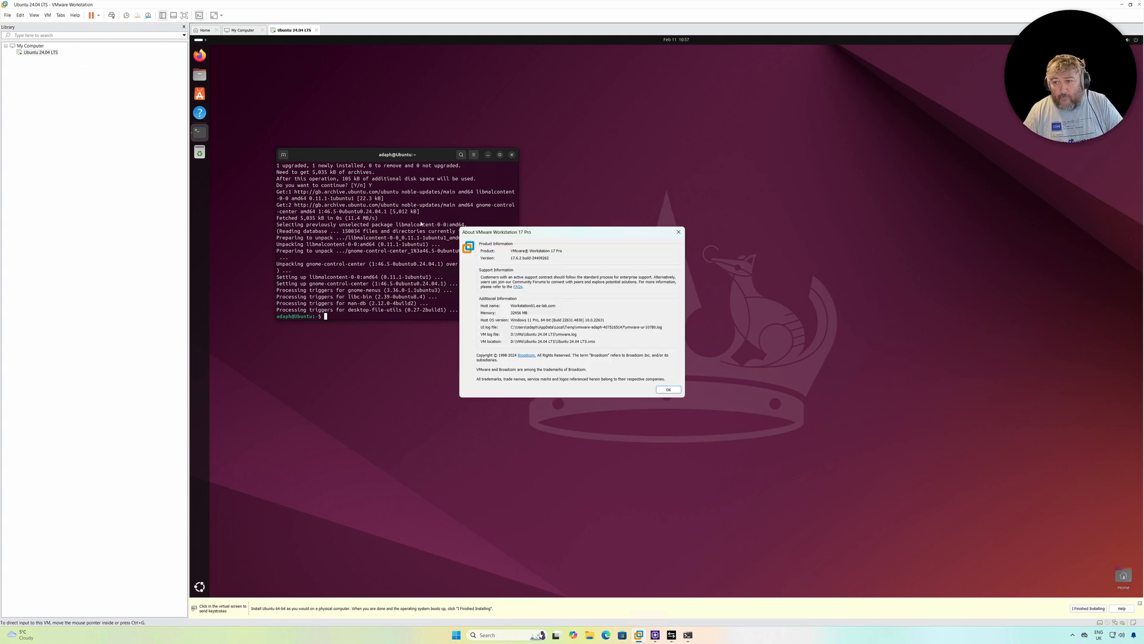